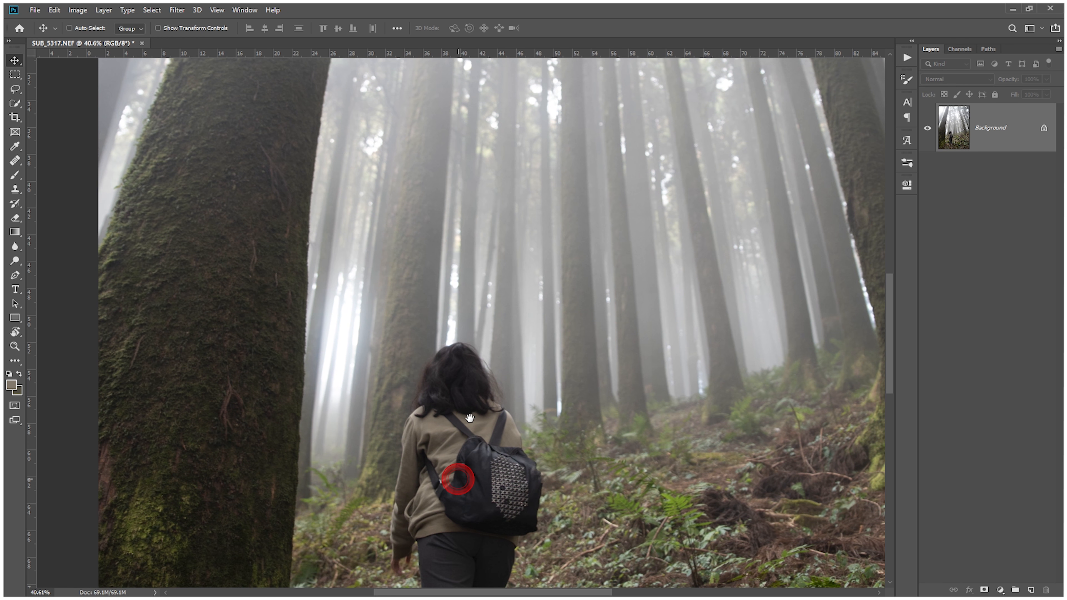
Step: Duplicate the Background layer and select the jacket's colour on the copy by sampling it with Color Range
{"action": "key", "text": "ctrl+0"}
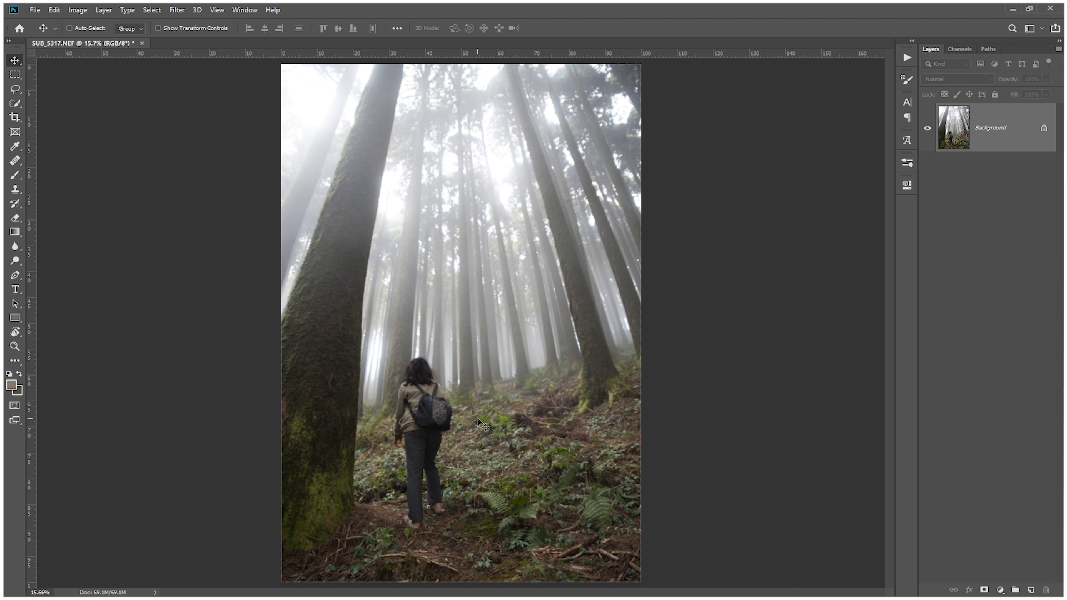
{"action": "key", "text": "ctrl+j"}
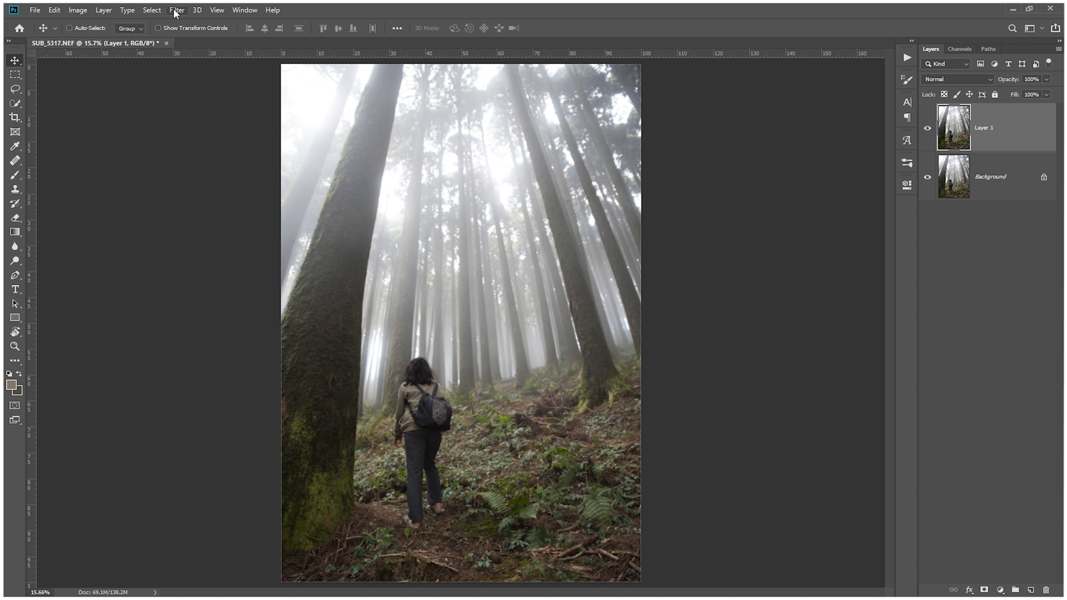
{"action": "left_click", "coordinate": [151, 10]}
{"action": "left_click", "coordinate": [186, 117]}
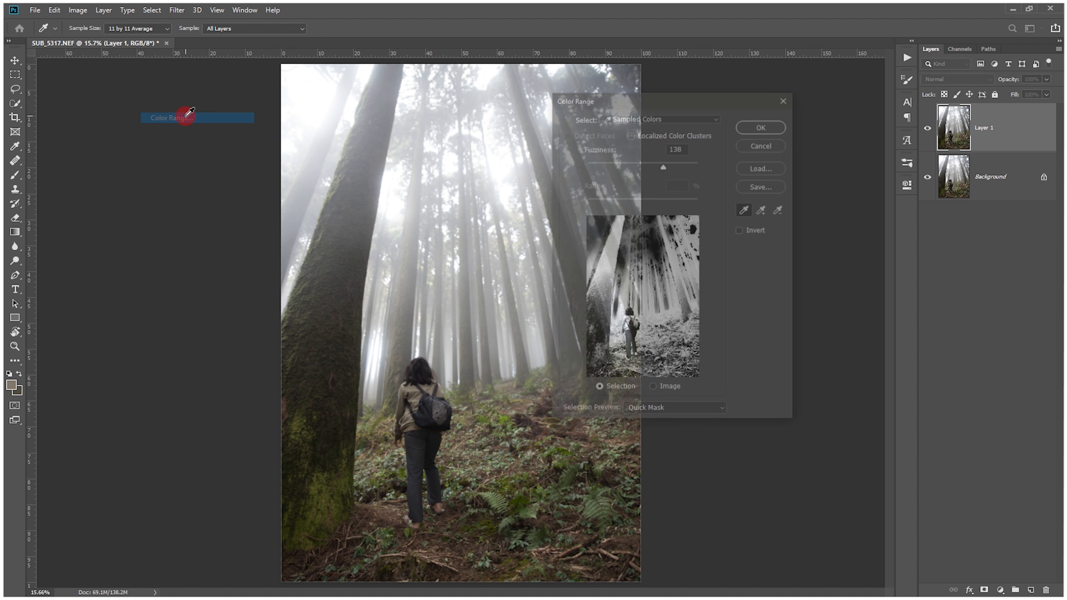
{"action": "scroll", "coordinate": [417, 414], "scroll_direction": "up", "scroll_amount": 20}
{"action": "left_click_drag", "start_coordinate": [418, 314], "coordinate": [327, 257]}
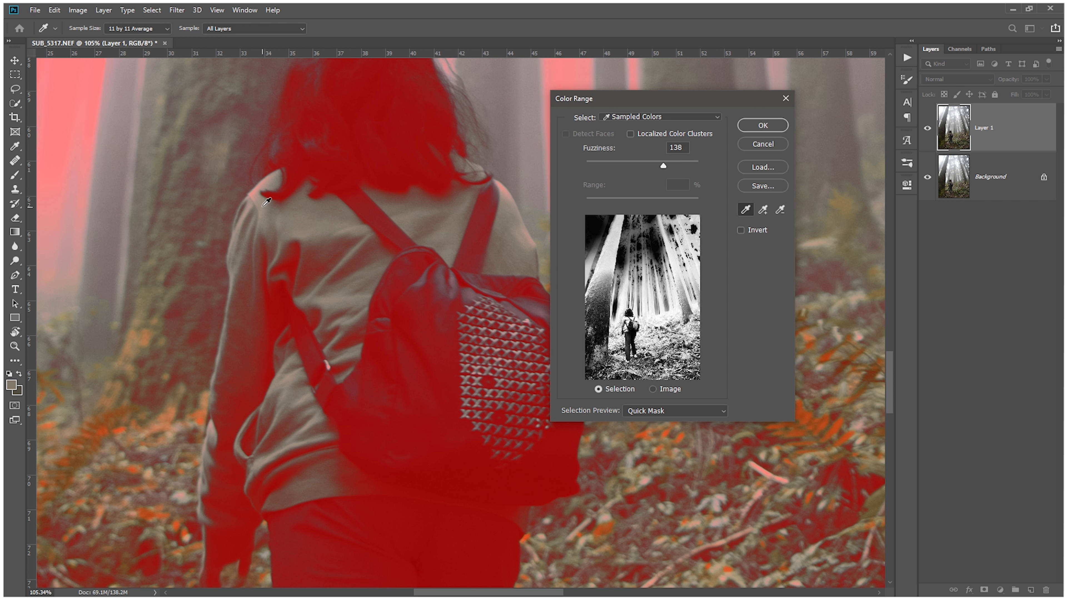
{"action": "left_click", "coordinate": [259, 192]}
{"action": "left_click", "coordinate": [329, 228]}
{"action": "left_click", "coordinate": [772, 127]}
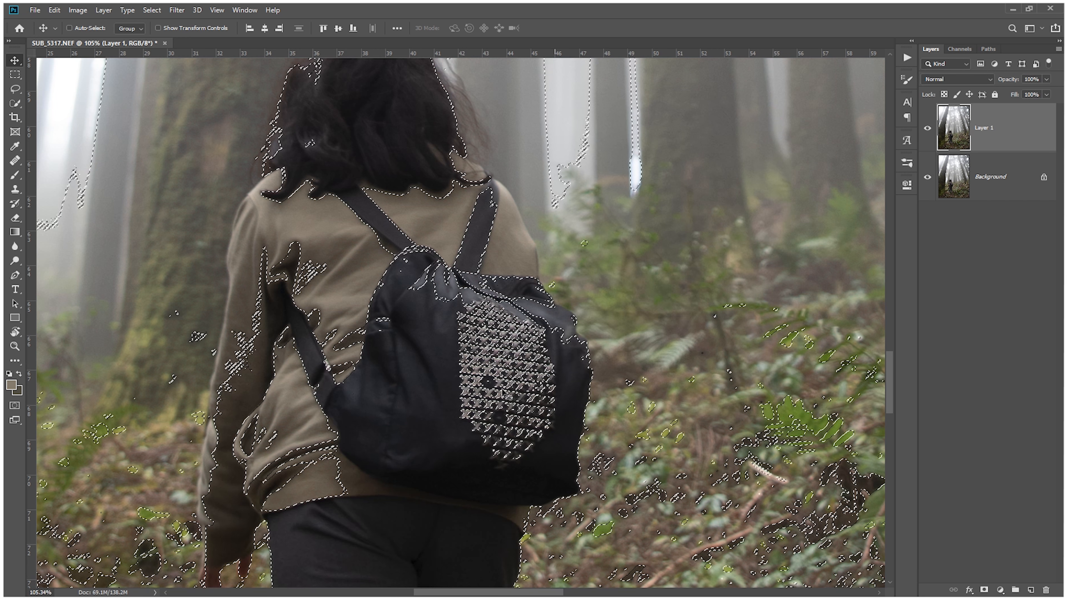
Step: Turn the selection into a layer mask on Layer 1 and hide the Background layer
{"action": "left_click", "coordinate": [984, 589]}
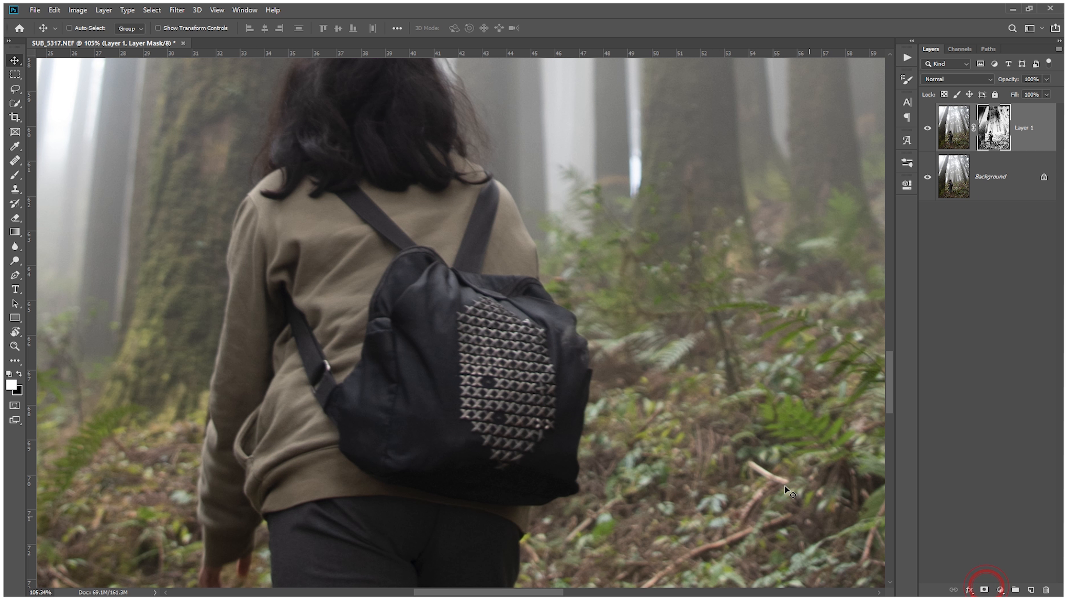
{"action": "left_click", "coordinate": [927, 180]}
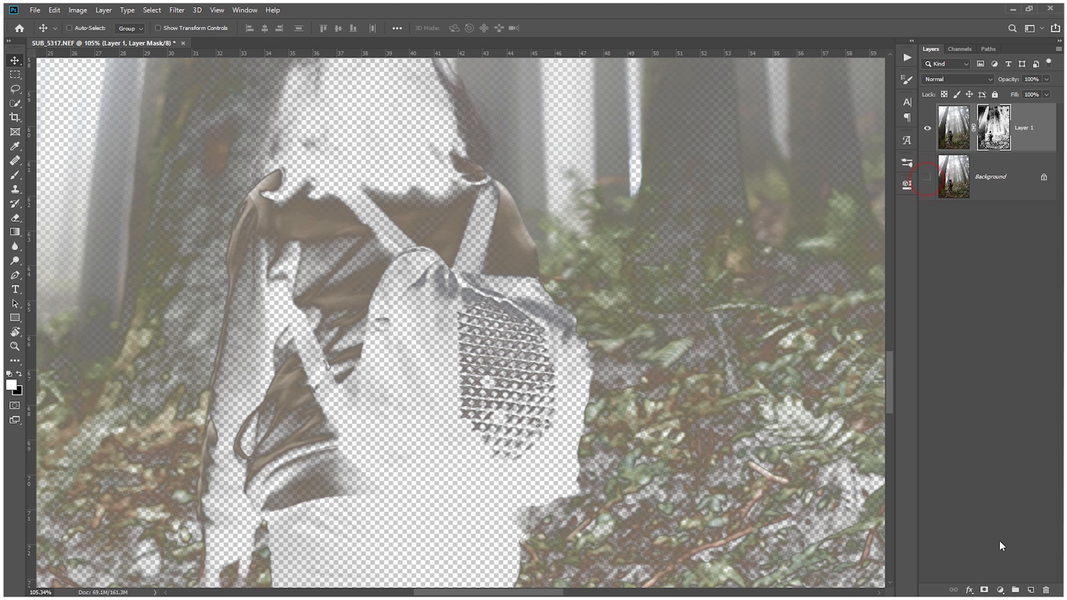
Step: Add a black Solid Color fill layer and place it directly beneath Layer 1
{"action": "left_click", "coordinate": [999, 590]}
{"action": "left_click", "coordinate": [1019, 399]}
{"action": "left_click", "coordinate": [804, 291]}
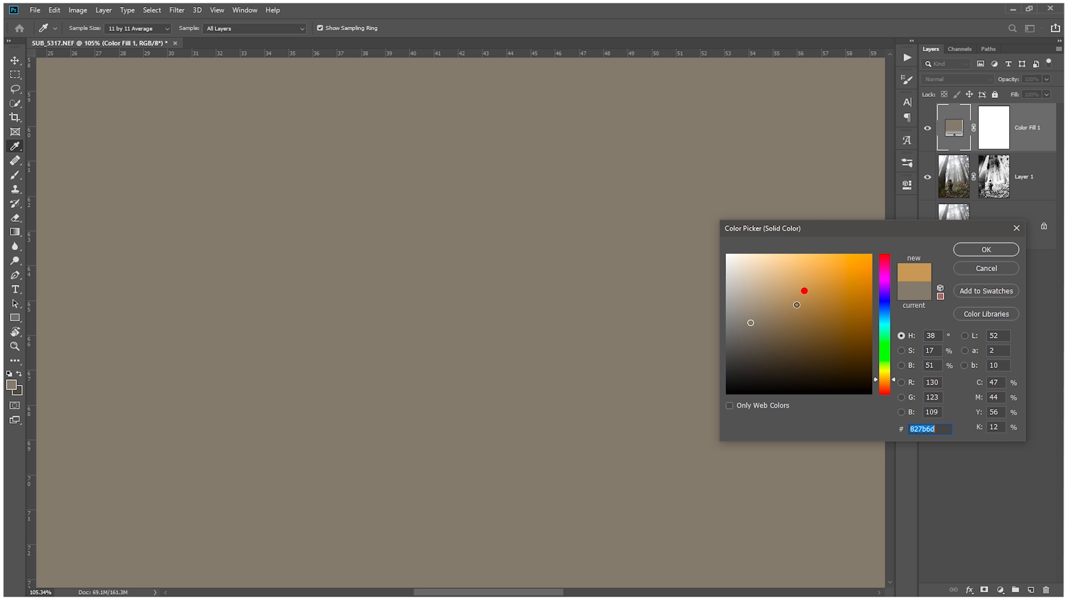
{"action": "left_click_drag", "start_coordinate": [796, 305], "coordinate": [726, 394]}
{"action": "left_click", "coordinate": [1002, 249]}
{"action": "left_click_drag", "start_coordinate": [1016, 127], "coordinate": [1017, 203]}
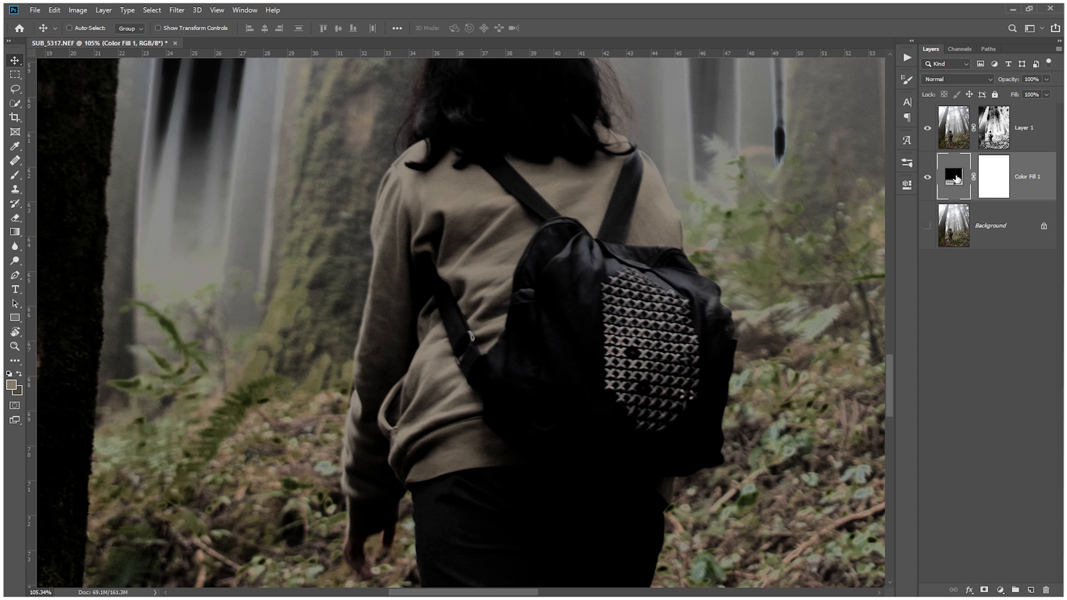
Step: Change the colour of the fill layer to pure red (ff0000)
{"action": "double_click", "coordinate": [953, 176]}
{"action": "left_click_drag", "start_coordinate": [804, 308], "coordinate": [889, 247]}
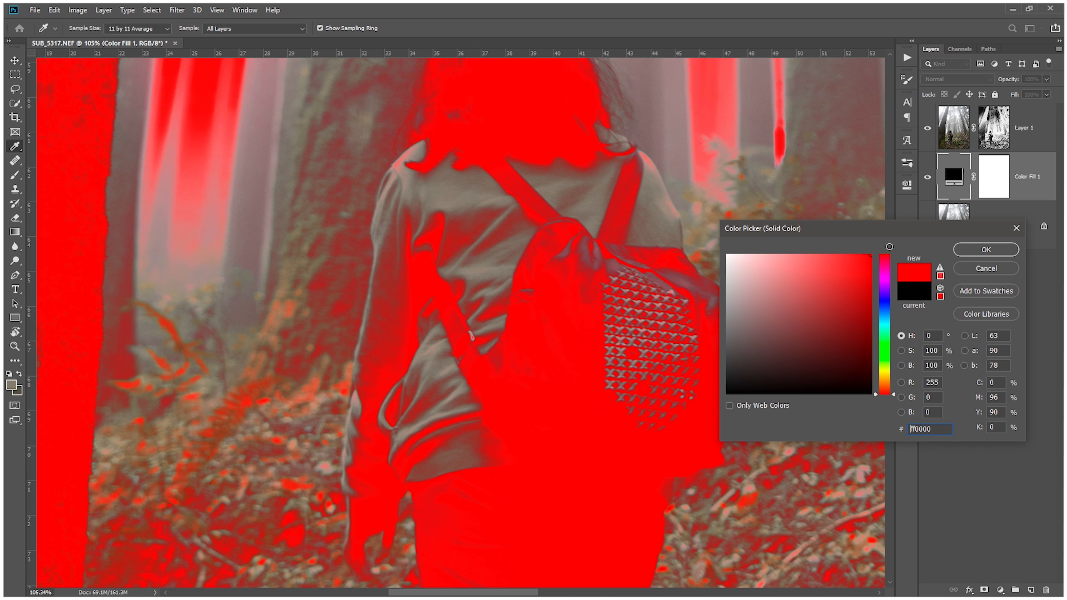
{"action": "left_click", "coordinate": [996, 251]}
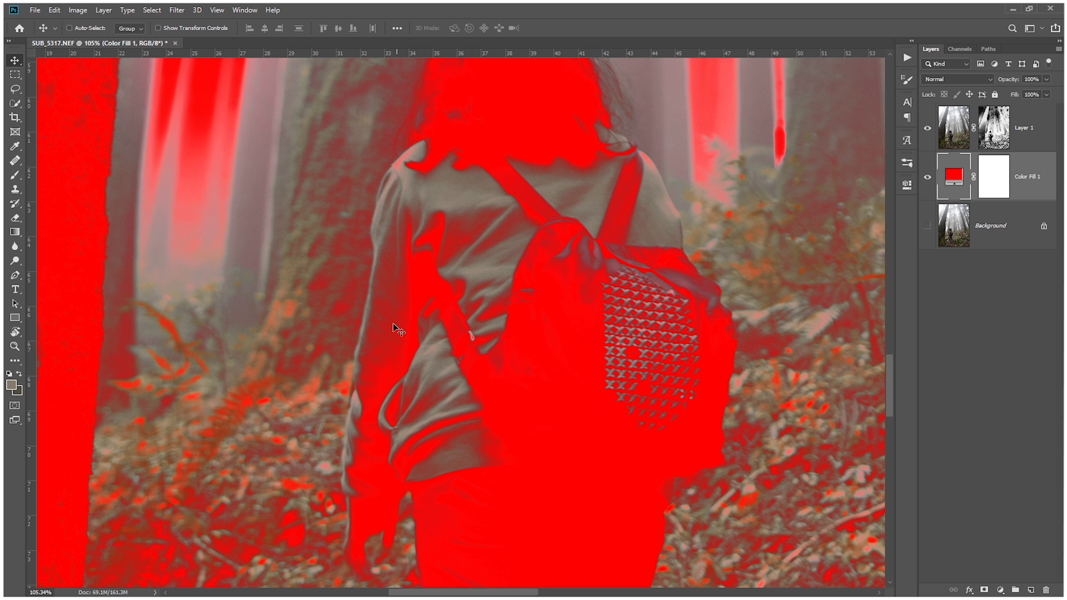
Step: Paint black on Layer 1's mask with a 4291 px hard brush over the forest above and on both sides of the woman
{"action": "scroll", "coordinate": [477, 303], "scroll_direction": "down", "scroll_amount": 4}
{"action": "scroll", "coordinate": [478, 305], "scroll_direction": "down", "scroll_amount": 5}
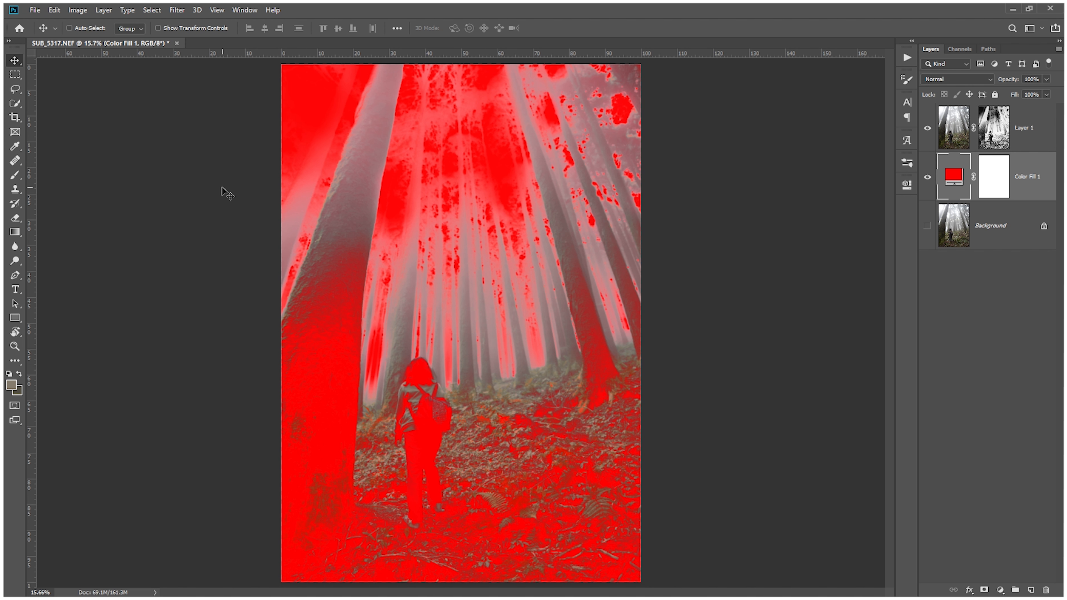
{"action": "key", "text": "b"}
{"action": "left_click", "coordinate": [990, 191]}
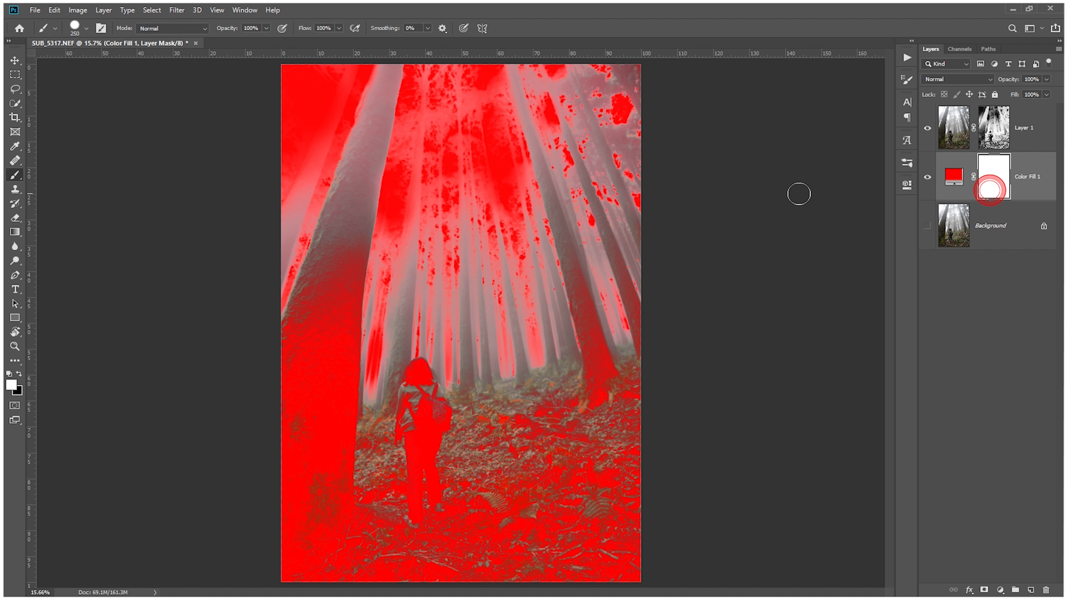
{"action": "left_click", "coordinate": [997, 126]}
{"action": "right_click", "coordinate": [363, 193]}
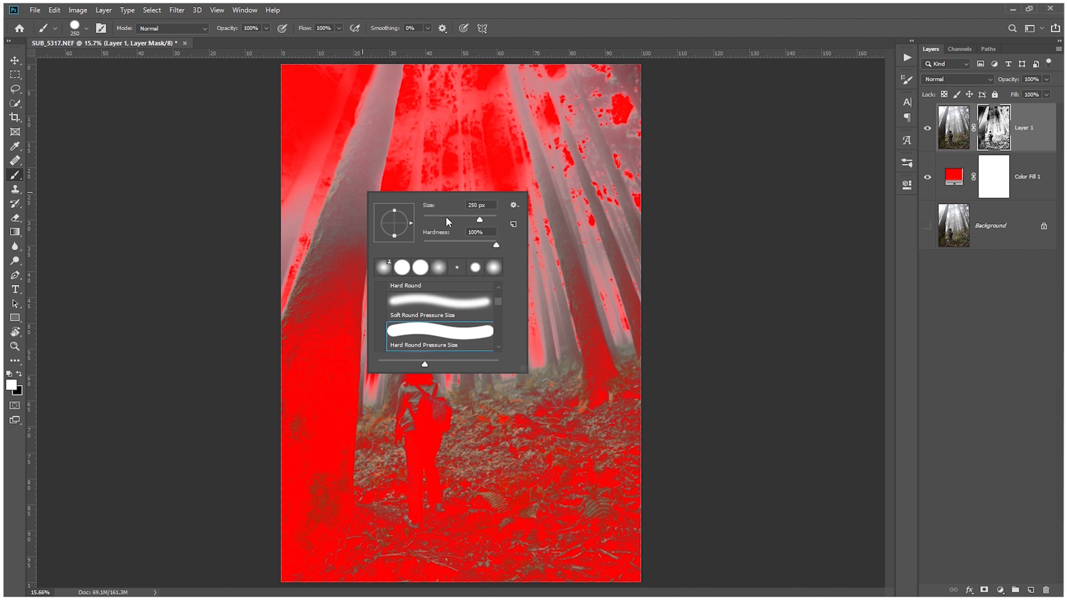
{"action": "mouse_move", "coordinate": [785, 95]}
{"action": "left_mouse_down"}
{"action": "mouse_move", "coordinate": [392, 90]}
{"action": "mouse_move", "coordinate": [277, 102]}
{"action": "mouse_move", "coordinate": [295, 98]}
{"action": "left_mouse_up"}
{"action": "key", "text": "x"}
{"action": "mouse_move", "coordinate": [646, 111]}
{"action": "left_mouse_down"}
{"action": "mouse_move", "coordinate": [322, 107]}
{"action": "mouse_move", "coordinate": [471, 134]}
{"action": "mouse_move", "coordinate": [650, 209]}
{"action": "mouse_move", "coordinate": [690, 476]}
{"action": "left_mouse_up"}
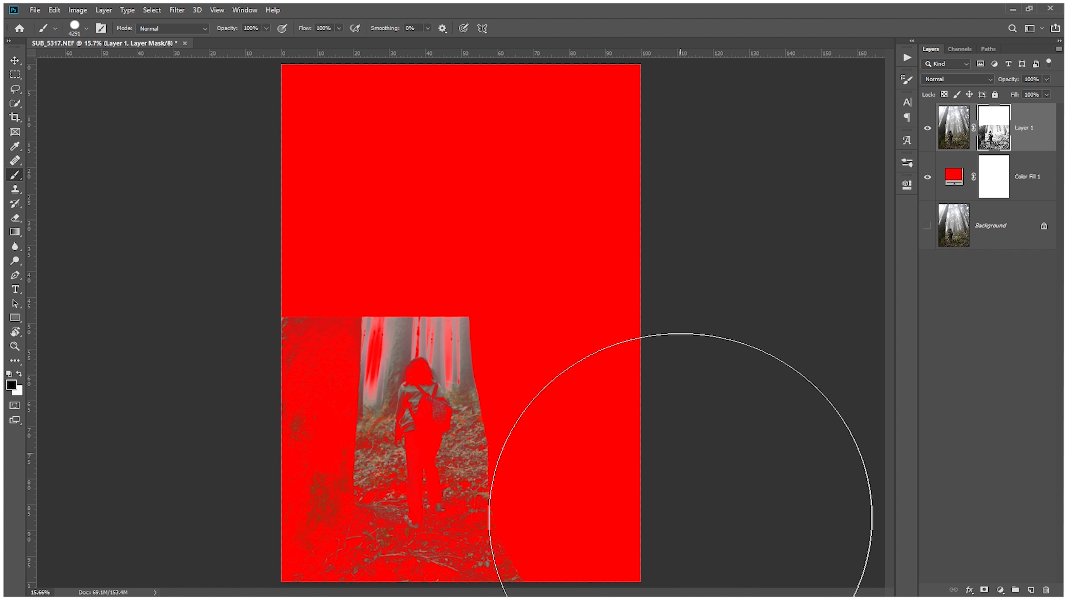
{"action": "mouse_move", "coordinate": [203, 302]}
{"action": "left_mouse_down"}
{"action": "mouse_move", "coordinate": [179, 496]}
{"action": "mouse_move", "coordinate": [202, 572]}
{"action": "mouse_move", "coordinate": [293, 596]}
{"action": "left_mouse_up"}
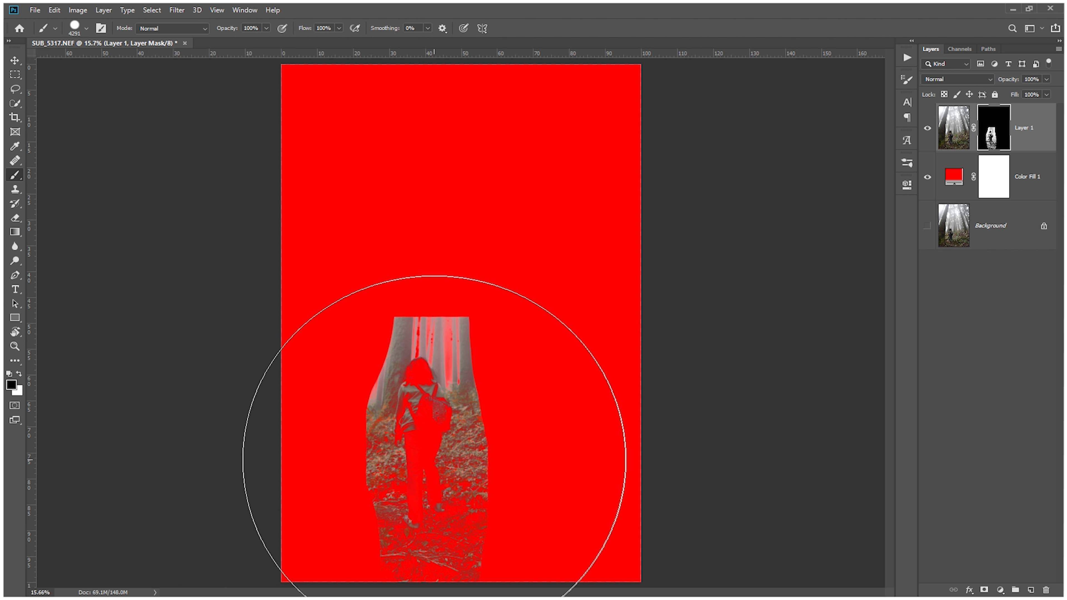
Step: Reduce the brush to 3100 px and mask out the woman's legs and the ground below her jacket in black
{"action": "scroll", "coordinate": [434, 465], "scroll_direction": "up", "scroll_amount": 7}
{"action": "key", "text": "bracketleft"}
{"action": "key", "text": "bracketleft"}
{"action": "key", "text": "bracketleft"}
{"action": "key", "text": "bracketleft"}
{"action": "key", "text": "bracketleft"}
{"action": "key", "text": "bracketleft"}
{"action": "key", "text": "bracketleft"}
{"action": "key", "text": "bracketleft"}
{"action": "key", "text": "bracketleft"}
{"action": "key", "text": "bracketleft"}
{"action": "key", "text": "bracketleft"}
{"action": "key", "text": "bracketleft"}
{"action": "key", "text": "bracketleft"}
{"action": "key", "text": "bracketleft"}
{"action": "key", "text": "bracketleft"}
{"action": "key", "text": "bracketleft"}
{"action": "left_click", "coordinate": [482, 511]}
{"action": "left_click", "coordinate": [578, 485]}
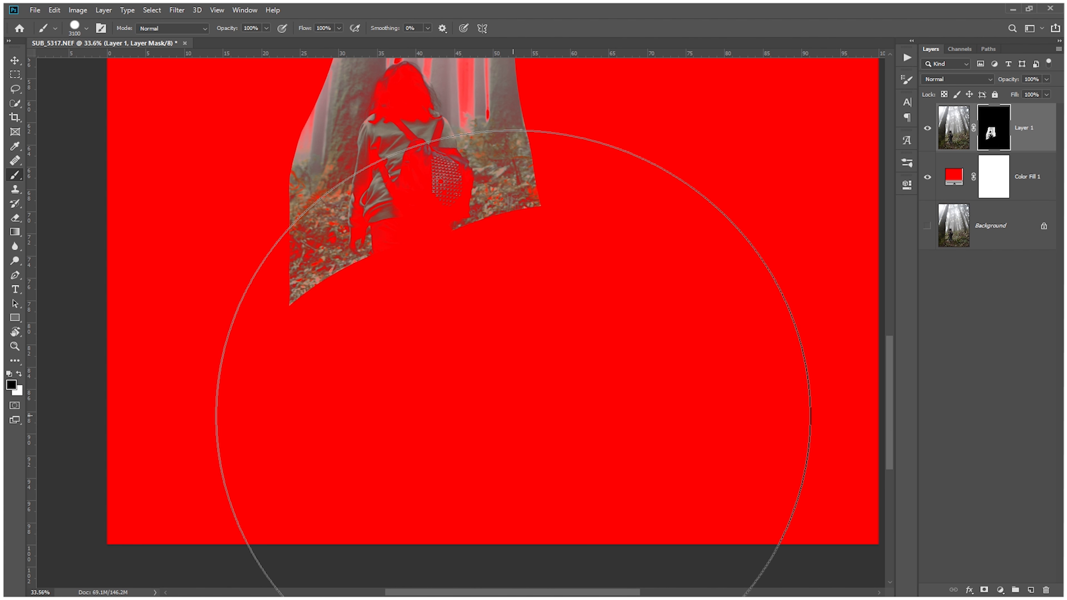
Step: Paint white on Layer 1's mask over the upper back of the jacket with a 40 px brush
{"action": "key", "text": "bracketleft"}
{"action": "key", "text": "bracketleft"}
{"action": "key", "text": "bracketleft"}
{"action": "key", "text": "bracketleft"}
{"action": "key", "text": "bracketleft"}
{"action": "key", "text": "bracketleft"}
{"action": "key", "text": "bracketleft"}
{"action": "key", "text": "bracketleft"}
{"action": "key", "text": "bracketleft"}
{"action": "key", "text": "bracketleft"}
{"action": "key", "text": "bracketleft"}
{"action": "key", "text": "bracketleft"}
{"action": "key", "text": "bracketleft"}
{"action": "key", "text": "bracketleft"}
{"action": "key", "text": "bracketleft"}
{"action": "key", "text": "bracketleft"}
{"action": "key", "text": "bracketleft"}
{"action": "key", "text": "bracketleft"}
{"action": "key", "text": "bracketleft"}
{"action": "key", "text": "bracketleft"}
{"action": "scroll", "coordinate": [412, 152], "scroll_direction": "up", "scroll_amount": 17}
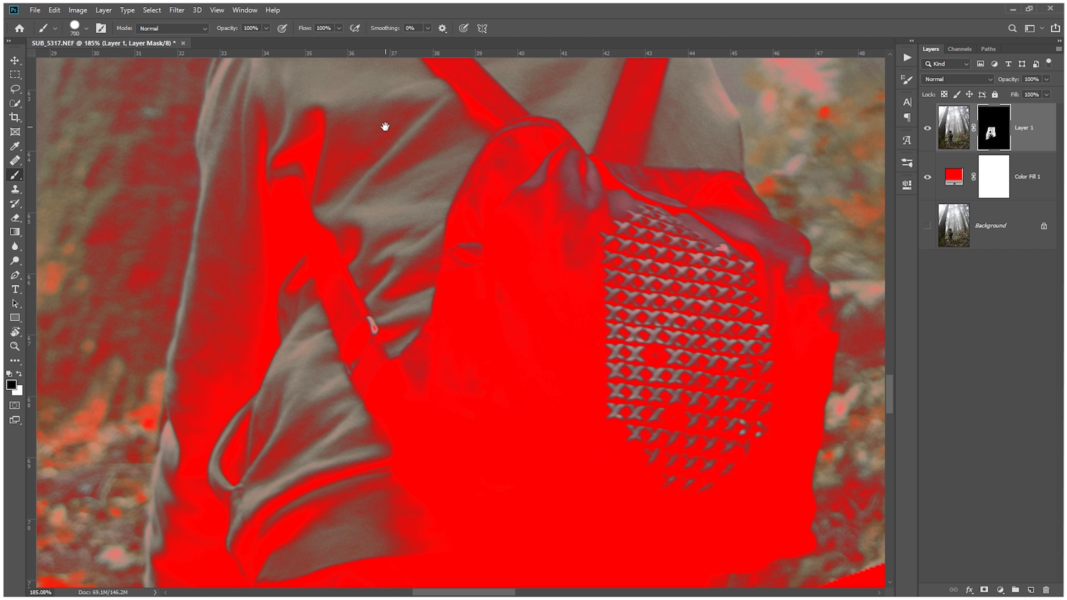
{"action": "left_click_drag", "start_coordinate": [386, 129], "coordinate": [402, 282]}
{"action": "key", "text": "bracketleft"}
{"action": "key", "text": "bracketleft"}
{"action": "key", "text": "bracketleft"}
{"action": "key", "text": "bracketleft"}
{"action": "key", "text": "bracketleft"}
{"action": "key", "text": "bracketleft"}
{"action": "key", "text": "bracketleft"}
{"action": "key", "text": "bracketleft"}
{"action": "key", "text": "bracketleft"}
{"action": "key", "text": "bracketleft"}
{"action": "key", "text": "bracketleft"}
{"action": "key", "text": "bracketleft"}
{"action": "key", "text": "bracketleft"}
{"action": "key", "text": "bracketleft"}
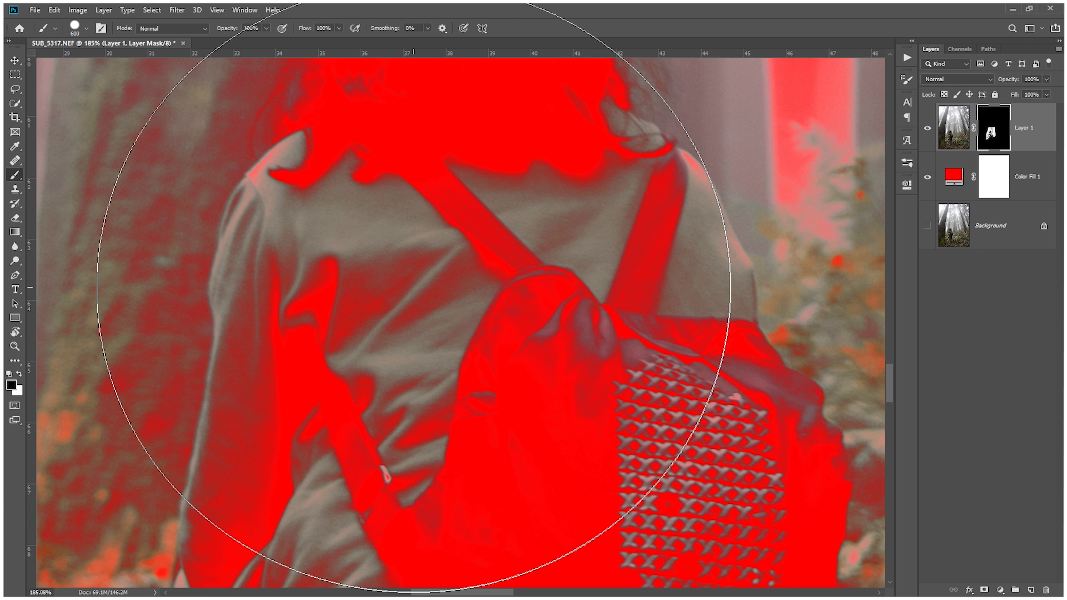
{"action": "scroll", "coordinate": [422, 290], "scroll_direction": "up", "scroll_amount": 3}
{"action": "scroll", "coordinate": [423, 290], "scroll_direction": "up", "scroll_amount": 3}
{"action": "key", "text": "bracketleft"}
{"action": "key", "text": "bracketleft"}
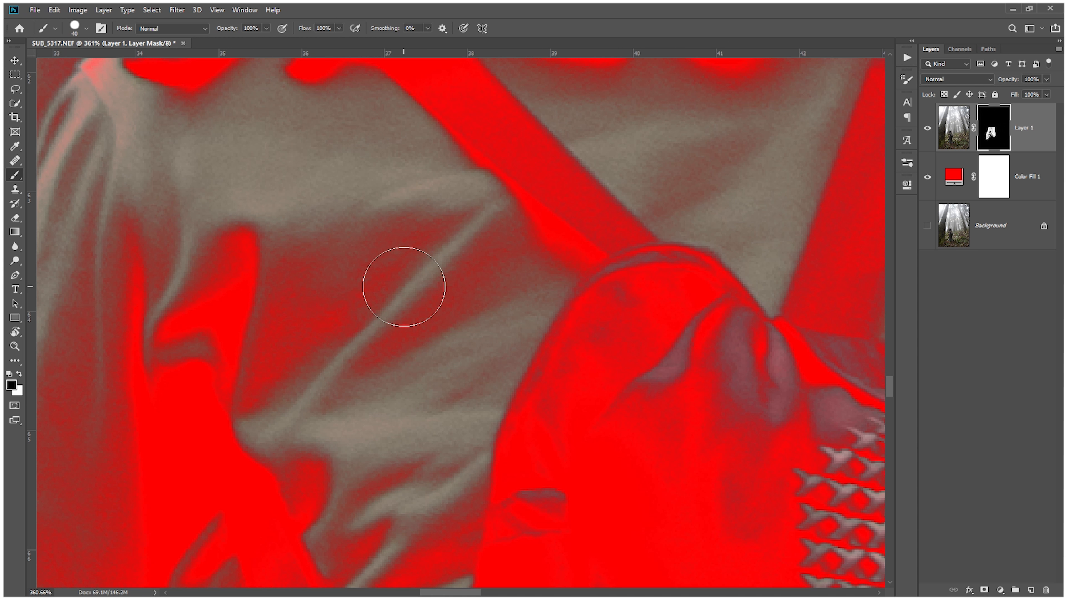
{"action": "key", "text": "x"}
{"action": "mouse_move", "coordinate": [387, 247]}
{"action": "left_mouse_down"}
{"action": "mouse_move", "coordinate": [394, 218]}
{"action": "mouse_move", "coordinate": [418, 249]}
{"action": "mouse_move", "coordinate": [384, 225]}
{"action": "left_mouse_up"}
Step: Soften the brush, reduce it to 10 px, and paint white over the jacket fabric bordering the left backpack strap
{"action": "right_click", "coordinate": [385, 226]}
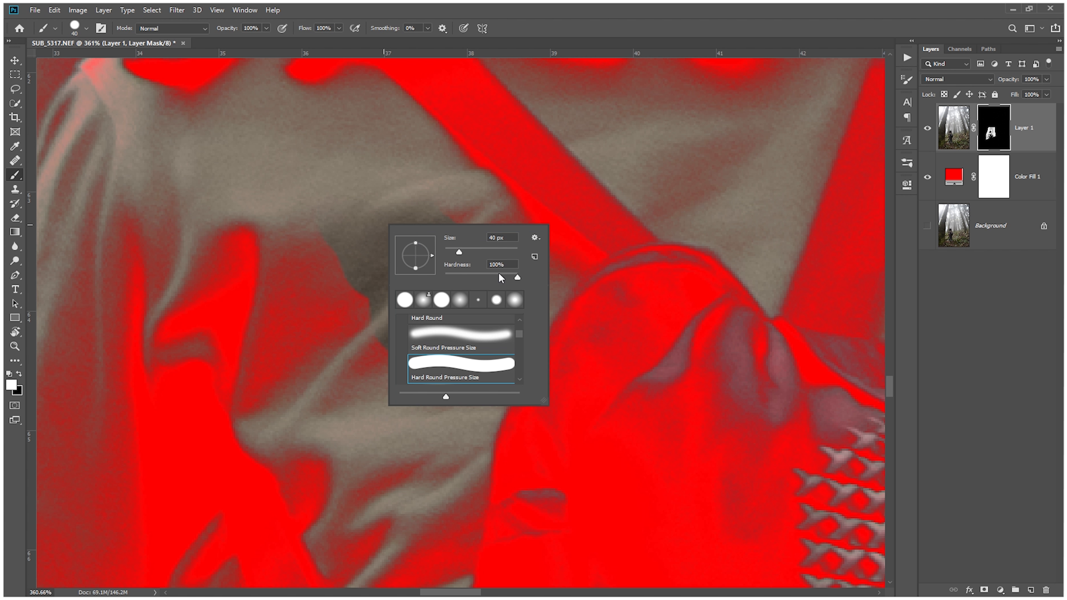
{"action": "left_click", "coordinate": [304, 200]}
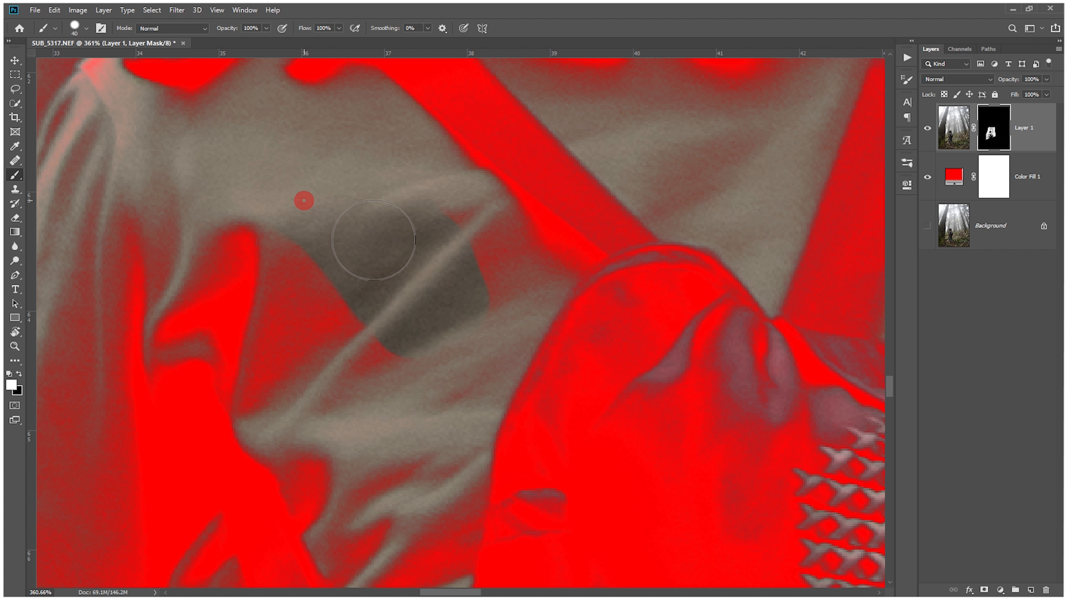
{"action": "mouse_move", "coordinate": [518, 268]}
{"action": "left_mouse_down"}
{"action": "mouse_move", "coordinate": [533, 279]}
{"action": "mouse_move", "coordinate": [522, 272]}
{"action": "left_mouse_up"}
{"action": "scroll", "coordinate": [522, 272], "scroll_direction": "up", "scroll_amount": 6}
{"action": "key", "text": "bracketleft"}
{"action": "key", "text": "bracketleft"}
{"action": "key", "text": "bracketleft"}
{"action": "key", "text": "r"}
{"action": "left_click_drag", "start_coordinate": [500, 217], "coordinate": [559, 206]}
{"action": "key", "text": "b"}
{"action": "left_click_drag", "start_coordinate": [412, 233], "coordinate": [600, 222]}
Step: Paint black on Layer 1's mask along the left backpack strap to remove it from the jacket selection
{"action": "key", "text": "x"}
{"action": "left_click_drag", "start_coordinate": [626, 253], "coordinate": [252, 236]}
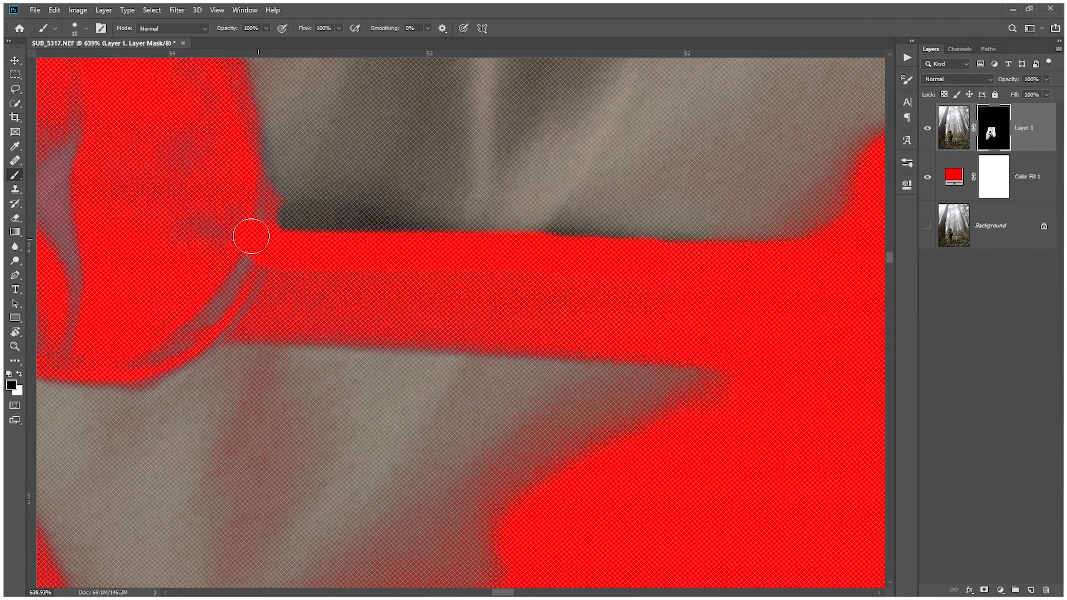
{"action": "left_click_drag", "start_coordinate": [331, 336], "coordinate": [768, 255]}
{"action": "left_click_drag", "start_coordinate": [406, 208], "coordinate": [457, 238]}
{"action": "left_click_drag", "start_coordinate": [537, 183], "coordinate": [519, 372]}
{"action": "left_click_drag", "start_coordinate": [465, 268], "coordinate": [364, 370]}
Step: Enlarge the brush and paint black on Layer 1's mask over the backpack and the undergrowth beside it
{"action": "scroll", "coordinate": [283, 292], "scroll_direction": "down", "scroll_amount": 8}
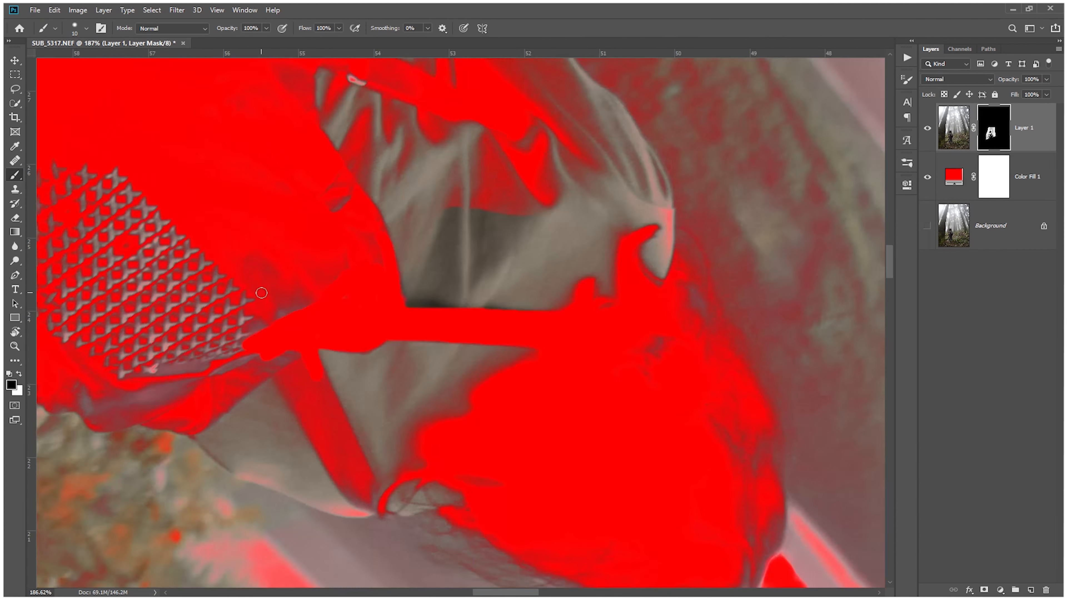
{"action": "left_click_drag", "start_coordinate": [262, 291], "coordinate": [406, 295]}
{"action": "key", "text": "bracketright"}
{"action": "key", "text": "bracketright"}
{"action": "key", "text": "bracketright"}
{"action": "key", "text": "bracketright"}
{"action": "key", "text": "bracketright"}
{"action": "key", "text": "bracketright"}
{"action": "key", "text": "bracketright"}
{"action": "key", "text": "bracketright"}
{"action": "key", "text": "bracketright"}
{"action": "mouse_move", "coordinate": [356, 189]}
{"action": "left_mouse_down"}
{"action": "mouse_move", "coordinate": [209, 380]}
{"action": "mouse_move", "coordinate": [173, 141]}
{"action": "left_mouse_up"}
{"action": "mouse_move", "coordinate": [185, 202]}
{"action": "left_mouse_down"}
{"action": "mouse_move", "coordinate": [619, 355]}
{"action": "mouse_move", "coordinate": [274, 293]}
{"action": "mouse_move", "coordinate": [630, 525]}
{"action": "left_mouse_up"}
{"action": "scroll", "coordinate": [618, 355], "scroll_direction": "down", "scroll_amount": 6}
Step: Reduce the brush to 15 px and paint black on Layer 1's mask along the right backpack strap
{"action": "key", "text": "r"}
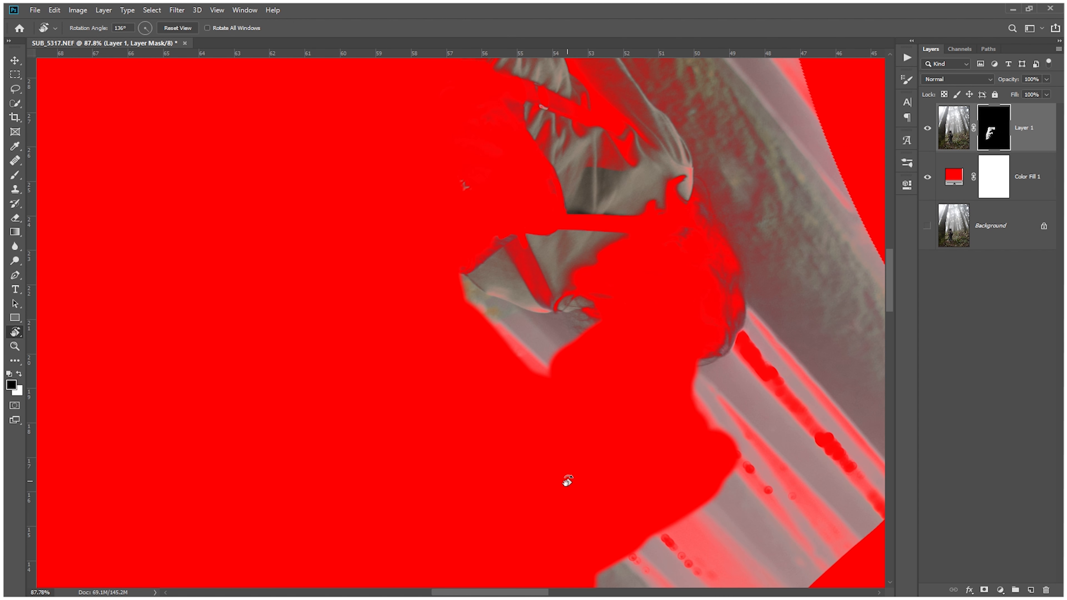
{"action": "key", "text": "Escape"}
{"action": "key", "text": "b"}
{"action": "left_click_drag", "start_coordinate": [360, 368], "coordinate": [397, 143]}
{"action": "scroll", "coordinate": [397, 144], "scroll_direction": "up", "scroll_amount": 7}
{"action": "key", "text": "bracketleft"}
{"action": "key", "text": "bracketleft"}
{"action": "key", "text": "bracketleft"}
{"action": "key", "text": "bracketleft"}
{"action": "key", "text": "bracketleft"}
{"action": "key", "text": "bracketleft"}
{"action": "key", "text": "bracketleft"}
{"action": "key", "text": "bracketleft"}
{"action": "key", "text": "bracketleft"}
{"action": "key", "text": "bracketleft"}
{"action": "key", "text": "bracketleft"}
{"action": "key", "text": "bracketleft"}
{"action": "mouse_move", "coordinate": [387, 167]}
{"action": "left_mouse_down"}
{"action": "mouse_move", "coordinate": [401, 100]}
{"action": "mouse_move", "coordinate": [486, 400]}
{"action": "mouse_move", "coordinate": [405, 250]}
{"action": "left_mouse_up"}
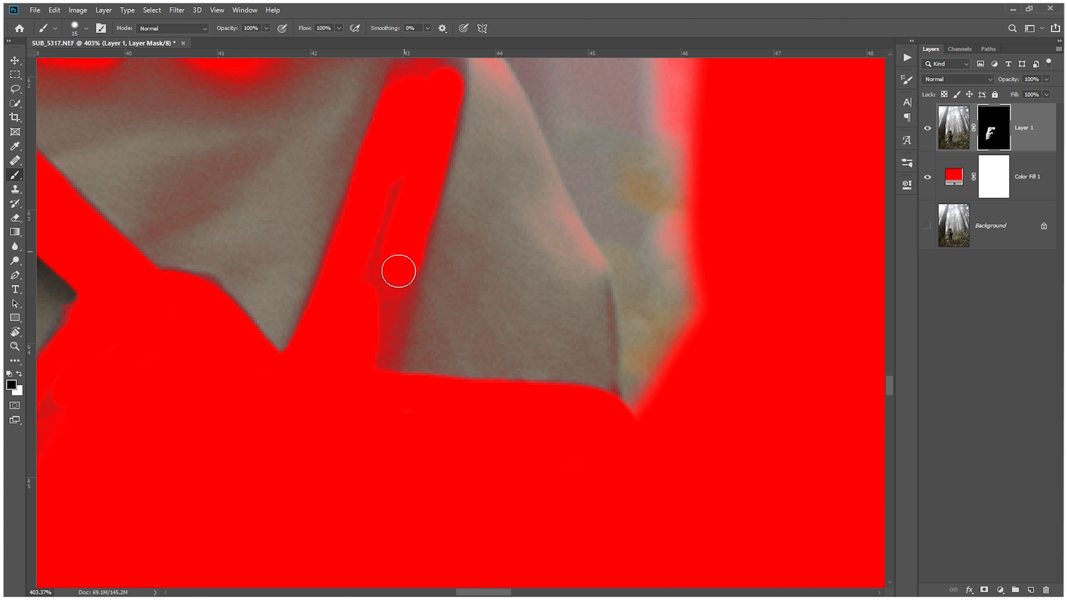
{"action": "left_click_drag", "start_coordinate": [444, 73], "coordinate": [414, 248]}
Step: Paint black on Layer 1's mask along the outer edge of the right shoulder, touching up the edge in white
{"action": "scroll", "coordinate": [415, 248], "scroll_direction": "up", "scroll_amount": 1}
{"action": "left_click_drag", "start_coordinate": [409, 193], "coordinate": [605, 538]}
{"action": "key", "text": "x"}
{"action": "mouse_move", "coordinate": [609, 556]}
{"action": "left_mouse_down"}
{"action": "mouse_move", "coordinate": [614, 395]}
{"action": "mouse_move", "coordinate": [617, 526]}
{"action": "left_mouse_up"}
{"action": "key", "text": "x"}
{"action": "mouse_move", "coordinate": [441, 102]}
{"action": "left_mouse_down"}
{"action": "mouse_move", "coordinate": [631, 401]}
{"action": "mouse_move", "coordinate": [646, 545]}
{"action": "left_mouse_up"}
Step: Enlarge the brush to 80 px and paint white on Layer 1's mask over the jacket body between the left arm and the backpack
{"action": "scroll", "coordinate": [636, 181], "scroll_direction": "down", "scroll_amount": 7}
{"action": "key", "text": "bracketright"}
{"action": "key", "text": "bracketright"}
{"action": "key", "text": "bracketright"}
{"action": "key", "text": "bracketright"}
{"action": "key", "text": "bracketright"}
{"action": "key", "text": "bracketright"}
{"action": "key", "text": "bracketright"}
{"action": "key", "text": "bracketright"}
{"action": "key", "text": "bracketright"}
{"action": "key", "text": "bracketright"}
{"action": "left_click_drag", "start_coordinate": [632, 253], "coordinate": [600, 198]}
{"action": "left_click_drag", "start_coordinate": [187, 426], "coordinate": [459, 207]}
{"action": "key", "text": "x"}
{"action": "left_click_drag", "start_coordinate": [459, 207], "coordinate": [524, 297]}
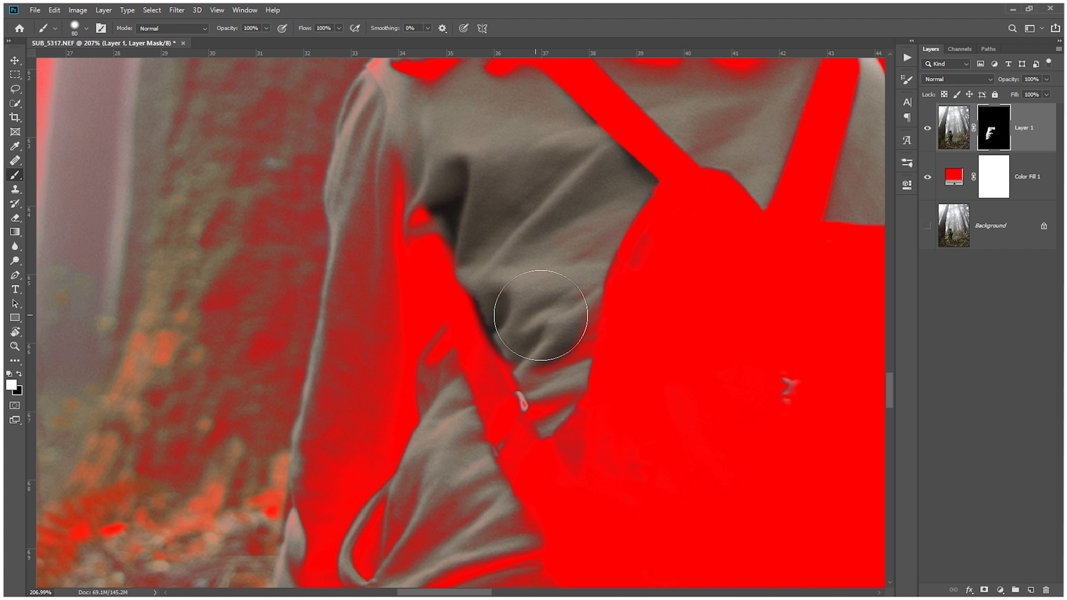
{"action": "scroll", "coordinate": [524, 298], "scroll_direction": "up", "scroll_amount": 3}
{"action": "left_click_drag", "start_coordinate": [527, 460], "coordinate": [459, 450]}
Step: Reduce the brush and paint black on Layer 1's mask over the narrow strap between the left arm and the jacket body
{"action": "scroll", "coordinate": [481, 418], "scroll_direction": "up", "scroll_amount": 8}
{"action": "key", "text": "bracketleft"}
{"action": "key", "text": "bracketleft"}
{"action": "key", "text": "bracketleft"}
{"action": "key", "text": "bracketleft"}
{"action": "key", "text": "bracketleft"}
{"action": "key", "text": "bracketleft"}
{"action": "key", "text": "bracketleft"}
{"action": "key", "text": "bracketleft"}
{"action": "key", "text": "bracketleft"}
{"action": "key", "text": "bracketleft"}
{"action": "key", "text": "bracketleft"}
{"action": "key", "text": "bracketleft"}
{"action": "key", "text": "bracketleft"}
{"action": "key", "text": "bracketleft"}
{"action": "key", "text": "bracketleft"}
{"action": "key", "text": "x"}
{"action": "mouse_move", "coordinate": [348, 344]}
{"action": "left_mouse_down"}
{"action": "mouse_move", "coordinate": [319, 363]}
{"action": "mouse_move", "coordinate": [311, 334]}
{"action": "mouse_move", "coordinate": [286, 322]}
{"action": "mouse_move", "coordinate": [316, 413]}
{"action": "mouse_move", "coordinate": [320, 395]}
{"action": "mouse_move", "coordinate": [338, 423]}
{"action": "left_mouse_up"}
{"action": "key", "text": "x"}
{"action": "scroll", "coordinate": [338, 424], "scroll_direction": "down", "scroll_amount": 4}
{"action": "key", "text": "x"}
{"action": "key", "text": "x"}
{"action": "mouse_move", "coordinate": [418, 330]}
{"action": "left_mouse_down"}
{"action": "mouse_move", "coordinate": [412, 299]}
{"action": "mouse_move", "coordinate": [422, 435]}
{"action": "mouse_move", "coordinate": [435, 398]}
{"action": "mouse_move", "coordinate": [400, 310]}
{"action": "left_mouse_up"}
Step: Enlarge the brush to 15 px and paint black on Layer 1's mask over the rest of the strap and its buckle
{"action": "key", "text": "p"}
{"action": "scroll", "coordinate": [218, 189], "scroll_direction": "up", "scroll_amount": 4}
{"action": "key", "text": "b"}
{"action": "key", "text": "bracketright"}
{"action": "key", "text": "bracketright"}
{"action": "key", "text": "bracketright"}
{"action": "key", "text": "bracketright"}
{"action": "key", "text": "bracketright"}
{"action": "left_click_drag", "start_coordinate": [431, 231], "coordinate": [504, 337]}
{"action": "scroll", "coordinate": [319, 328], "scroll_direction": "down", "scroll_amount": 4}
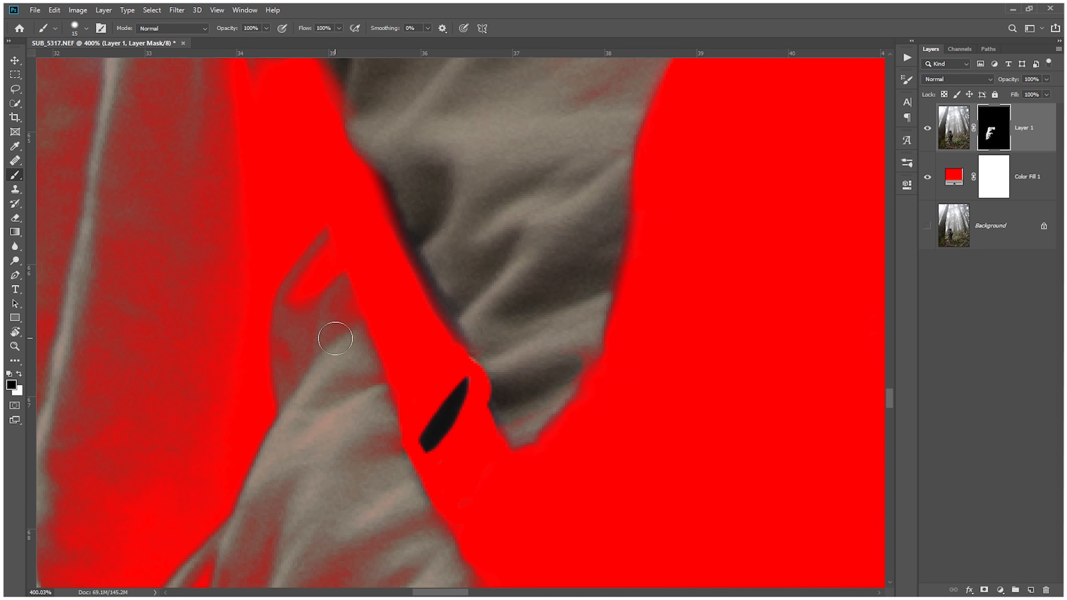
Step: Paint white on Layer 1's mask over the faded jacket fabric between the strap and the left sleeve
{"action": "key", "text": "x"}
{"action": "left_click_drag", "start_coordinate": [301, 219], "coordinate": [384, 440]}
{"action": "left_click_drag", "start_coordinate": [379, 534], "coordinate": [409, 293]}
{"action": "left_click_drag", "start_coordinate": [527, 437], "coordinate": [269, 544]}
{"action": "scroll", "coordinate": [294, 358], "scroll_direction": "down", "scroll_amount": 4}
{"action": "left_click_drag", "start_coordinate": [294, 358], "coordinate": [417, 565]}
Step: Enlarge the brush to 30 px and paint white on Layer 1's mask over the left sleeve and the jacket's lower hem
{"action": "key", "text": "bracketright"}
{"action": "key", "text": "bracketright"}
{"action": "key", "text": "bracketright"}
{"action": "mouse_move", "coordinate": [359, 79]}
{"action": "left_mouse_down"}
{"action": "mouse_move", "coordinate": [302, 412]}
{"action": "mouse_move", "coordinate": [366, 242]}
{"action": "mouse_move", "coordinate": [319, 504]}
{"action": "left_mouse_up"}
{"action": "left_click_drag", "start_coordinate": [320, 504], "coordinate": [318, 163]}
{"action": "mouse_move", "coordinate": [290, 458]}
{"action": "left_mouse_down"}
{"action": "mouse_move", "coordinate": [424, 436]}
{"action": "mouse_move", "coordinate": [607, 334]}
{"action": "left_mouse_up"}
Step: Trim Layer 1's mask in black below the hem and restore the pocket and left cuff area in white
{"action": "key", "text": "x"}
{"action": "left_click_drag", "start_coordinate": [495, 464], "coordinate": [401, 483]}
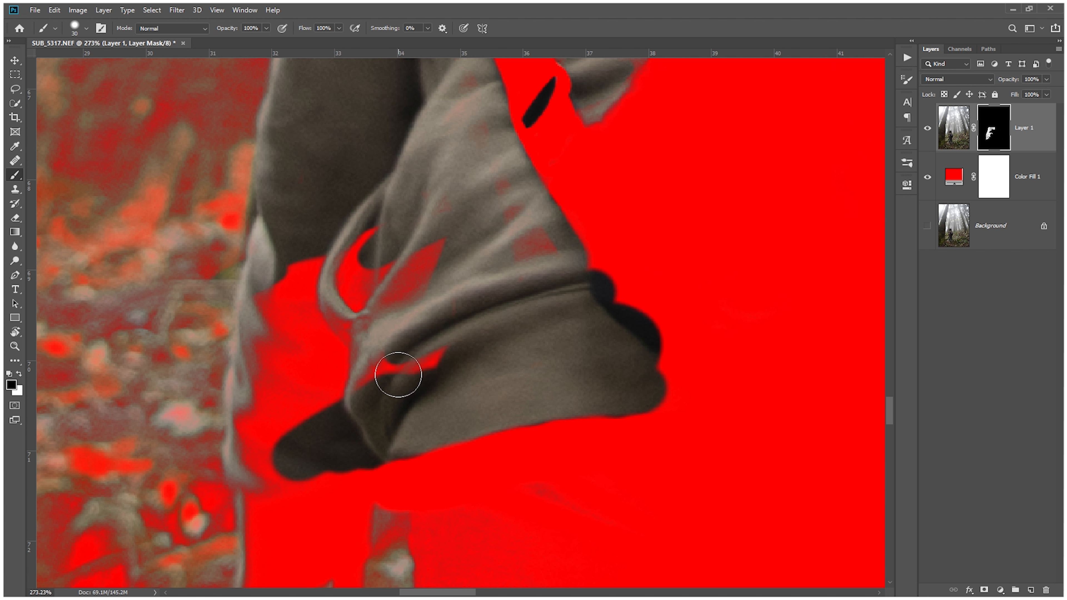
{"action": "key", "text": "x"}
{"action": "mouse_move", "coordinate": [398, 376]}
{"action": "left_mouse_down"}
{"action": "mouse_move", "coordinate": [268, 503]}
{"action": "mouse_move", "coordinate": [263, 291]}
{"action": "left_mouse_up"}
{"action": "mouse_move", "coordinate": [401, 261]}
{"action": "left_mouse_down"}
{"action": "mouse_move", "coordinate": [257, 429]}
{"action": "mouse_move", "coordinate": [400, 293]}
{"action": "mouse_move", "coordinate": [303, 510]}
{"action": "mouse_move", "coordinate": [495, 311]}
{"action": "left_mouse_up"}
Step: Paint black on Layer 1's mask over the undergrowth around the left cuff and lower sleeve
{"action": "key", "text": "x"}
{"action": "scroll", "coordinate": [302, 509], "scroll_direction": "down", "scroll_amount": 5}
{"action": "left_click_drag", "start_coordinate": [266, 434], "coordinate": [268, 303]}
{"action": "left_click_drag", "start_coordinate": [269, 210], "coordinate": [386, 416]}
{"action": "right_click", "coordinate": [319, 345]}
{"action": "left_click_drag", "start_coordinate": [369, 295], "coordinate": [378, 177]}
Step: Paint black on Layer 1's mask along the outer edge of the left sleeve up to the shoulder
{"action": "key", "text": "r"}
{"action": "mouse_move", "coordinate": [358, 354]}
{"action": "left_mouse_down"}
{"action": "mouse_move", "coordinate": [428, 219]}
{"action": "mouse_move", "coordinate": [589, 177]}
{"action": "mouse_move", "coordinate": [746, 195]}
{"action": "mouse_move", "coordinate": [244, 178]}
{"action": "left_mouse_up"}
{"action": "scroll", "coordinate": [429, 219], "scroll_direction": "up", "scroll_amount": 6}
{"action": "left_click_drag", "start_coordinate": [360, 208], "coordinate": [607, 250]}
{"action": "left_click_drag", "start_coordinate": [436, 227], "coordinate": [251, 179]}
{"action": "mouse_move", "coordinate": [439, 203]}
{"action": "left_mouse_down"}
{"action": "mouse_move", "coordinate": [686, 253]}
{"action": "mouse_move", "coordinate": [322, 236]}
{"action": "left_mouse_up"}
{"action": "mouse_move", "coordinate": [323, 237]}
{"action": "left_mouse_down"}
{"action": "mouse_move", "coordinate": [801, 395]}
{"action": "mouse_move", "coordinate": [746, 481]}
{"action": "left_mouse_up"}
Step: Reduce the brush to 7 px and paint white on Layer 1's mask over the faded fabric at the left shoulder
{"action": "scroll", "coordinate": [749, 383], "scroll_direction": "up", "scroll_amount": 4}
{"action": "key", "text": "bracketleft"}
{"action": "key", "text": "bracketleft"}
{"action": "key", "text": "bracketleft"}
{"action": "key", "text": "bracketleft"}
{"action": "key", "text": "x"}
{"action": "left_click_drag", "start_coordinate": [699, 320], "coordinate": [740, 376]}
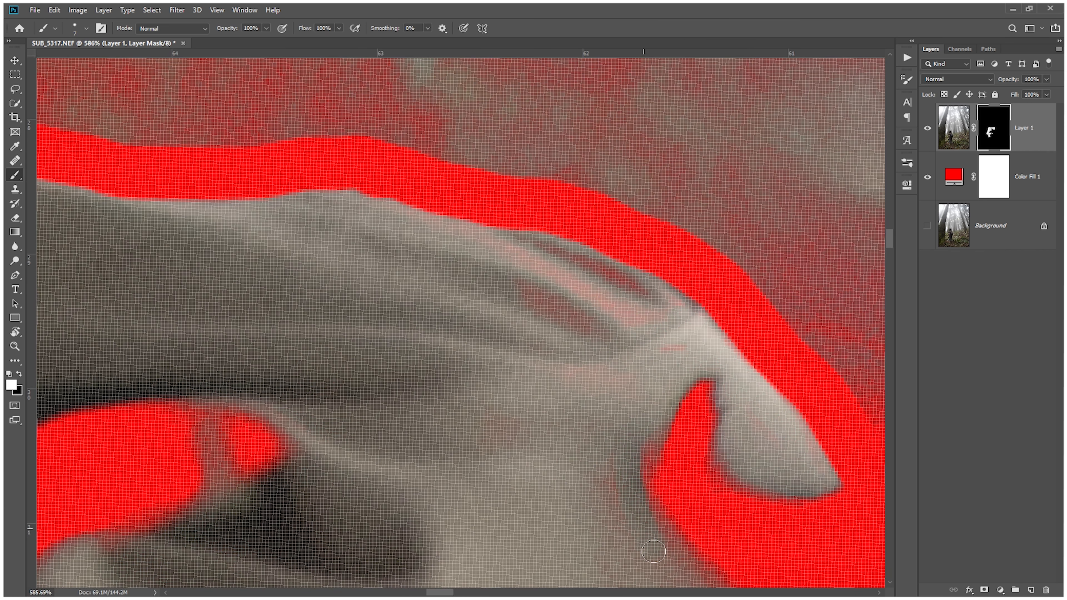
{"action": "left_click_drag", "start_coordinate": [653, 551], "coordinate": [629, 324]}
Step: Resize the brush and paint black on Layer 1's mask over the forest bordering the left sleeve and shoulder
{"action": "scroll", "coordinate": [630, 535], "scroll_direction": "down", "scroll_amount": 10}
{"action": "right_click", "coordinate": [367, 192], "text": "alt"}
{"action": "key", "text": "x"}
{"action": "left_click_drag", "start_coordinate": [367, 189], "coordinate": [842, 286]}
{"action": "mouse_move", "coordinate": [845, 292]}
{"action": "left_mouse_down"}
{"action": "mouse_move", "coordinate": [402, 271]}
{"action": "mouse_move", "coordinate": [620, 252]}
{"action": "left_mouse_up"}
Step: Enlarge the brush to 400 px and paint black on Layer 1's mask over all the remaining forest around the jacket
{"action": "scroll", "coordinate": [254, 271], "scroll_direction": "down", "scroll_amount": 8}
{"action": "right_click", "coordinate": [255, 191], "text": "alt"}
{"action": "left_click_drag", "start_coordinate": [255, 191], "coordinate": [447, 325]}
{"action": "left_click_drag", "start_coordinate": [462, 462], "coordinate": [422, 184]}
{"action": "mouse_move", "coordinate": [422, 219]}
{"action": "left_mouse_down"}
{"action": "mouse_move", "coordinate": [536, 439]}
{"action": "mouse_move", "coordinate": [700, 330]}
{"action": "left_mouse_up"}
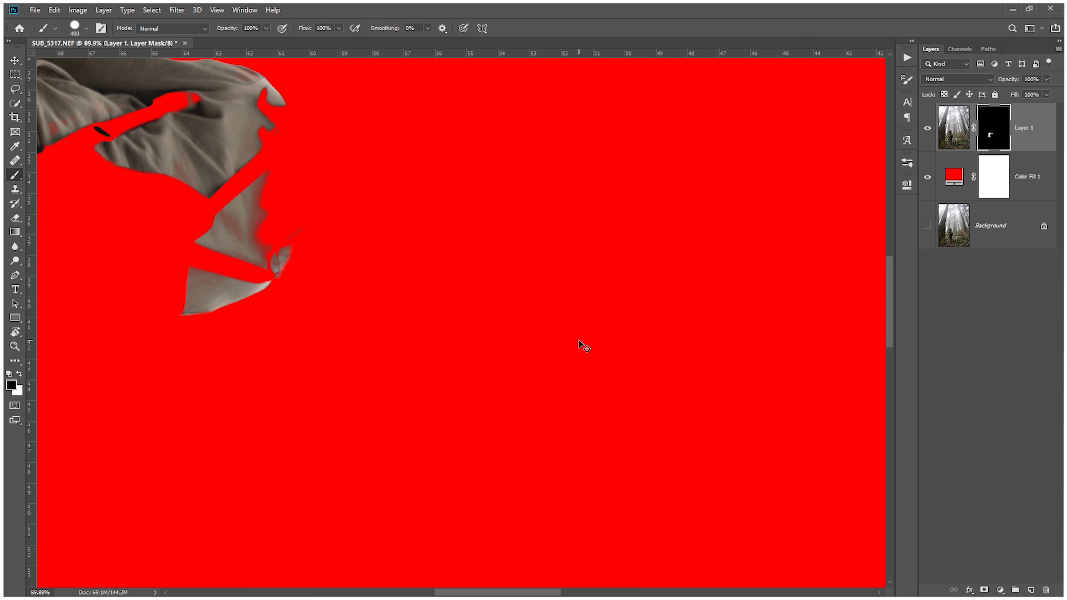
Step: Reduce the brush to 80 px and paint white on Layer 1's mask over the reddish patches above the jacket's lower hem
{"action": "scroll", "coordinate": [578, 341], "scroll_direction": "down", "scroll_amount": 8}
{"action": "key", "text": "r"}
{"action": "key", "text": "Escape"}
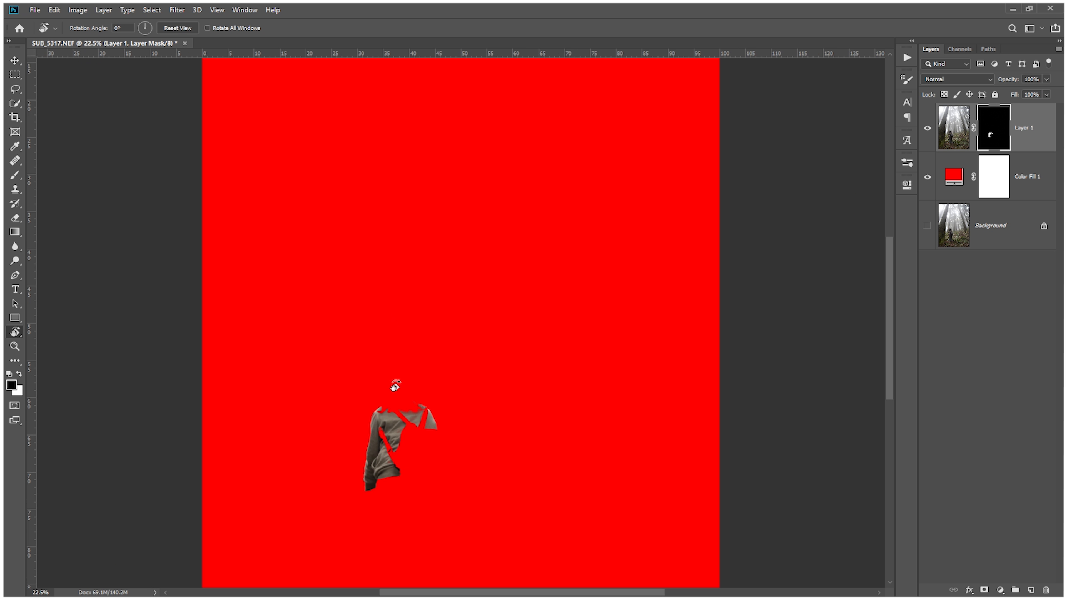
{"action": "scroll", "coordinate": [452, 322], "scroll_direction": "up", "scroll_amount": 6}
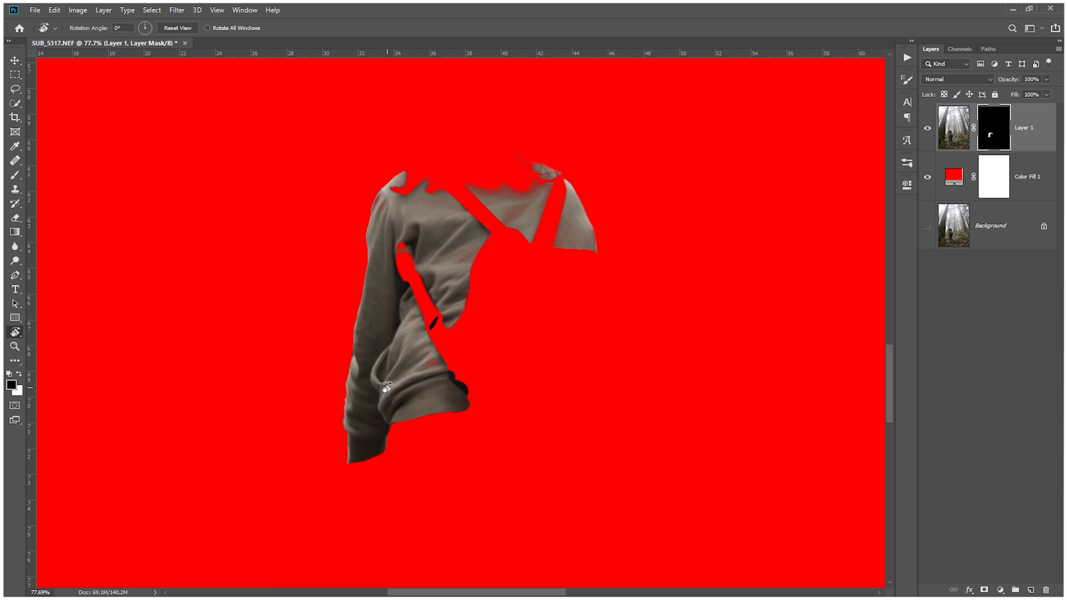
{"action": "scroll", "coordinate": [386, 388], "scroll_direction": "up", "scroll_amount": 4}
{"action": "key", "text": "b"}
{"action": "key", "text": "bracketleft"}
{"action": "key", "text": "bracketleft"}
{"action": "key", "text": "bracketleft"}
{"action": "key", "text": "bracketleft"}
{"action": "key", "text": "bracketleft"}
{"action": "key", "text": "bracketleft"}
{"action": "key", "text": "bracketleft"}
{"action": "key", "text": "bracketleft"}
{"action": "left_click", "coordinate": [439, 310]}
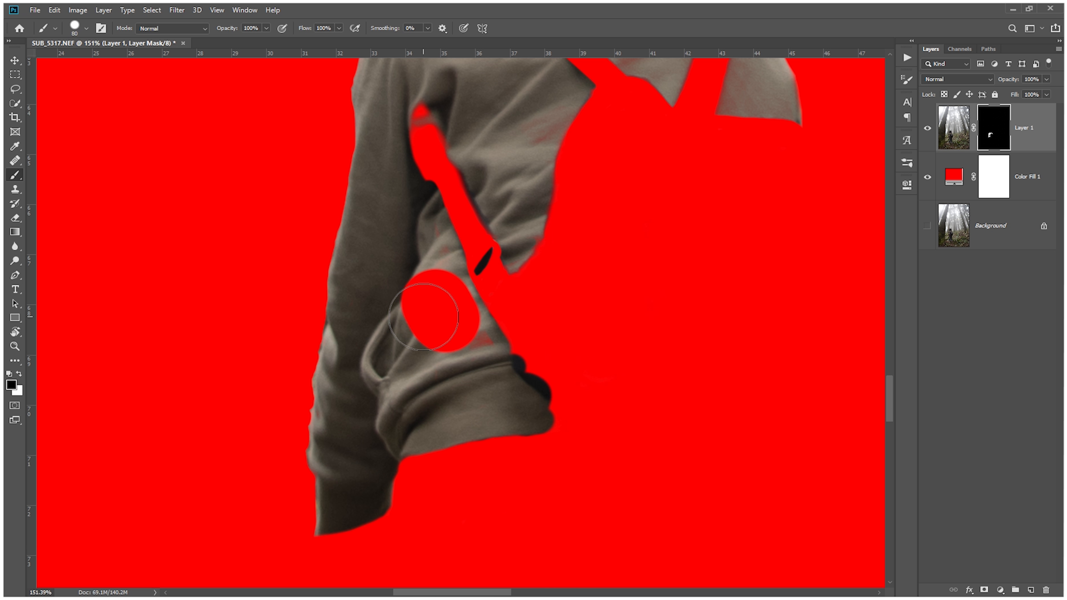
{"action": "key", "text": "ctrl+z"}
{"action": "key", "text": "x"}
{"action": "left_click_drag", "start_coordinate": [442, 322], "coordinate": [467, 348]}
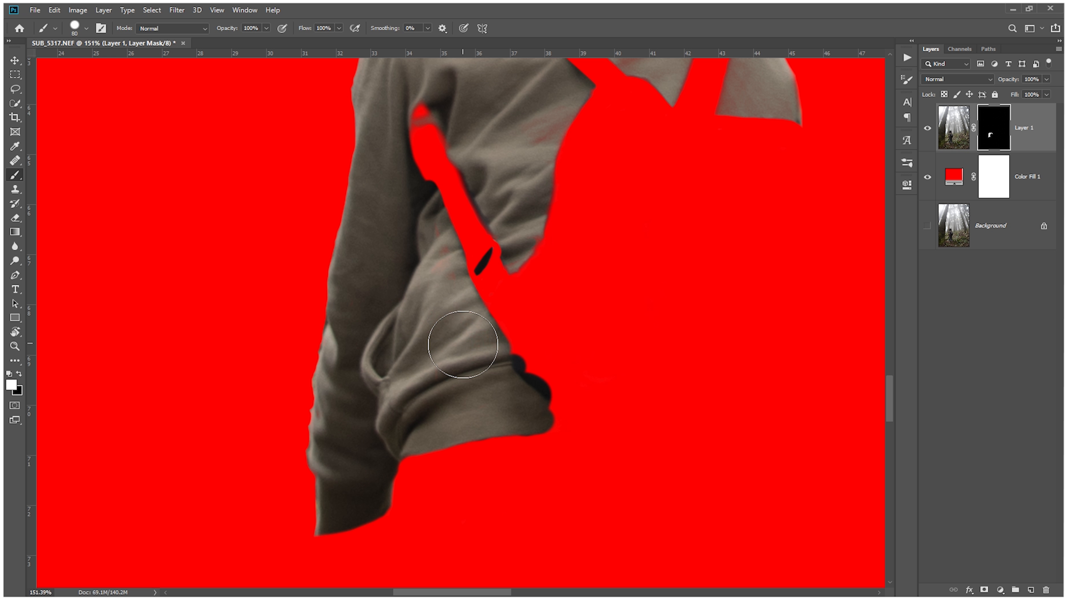
Step: Paint black on Layer 1's mask over the dark scalloped patches beside the jacket's lower hem
{"action": "scroll", "coordinate": [538, 374], "scroll_direction": "up", "scroll_amount": 4}
{"action": "key", "text": "x"}
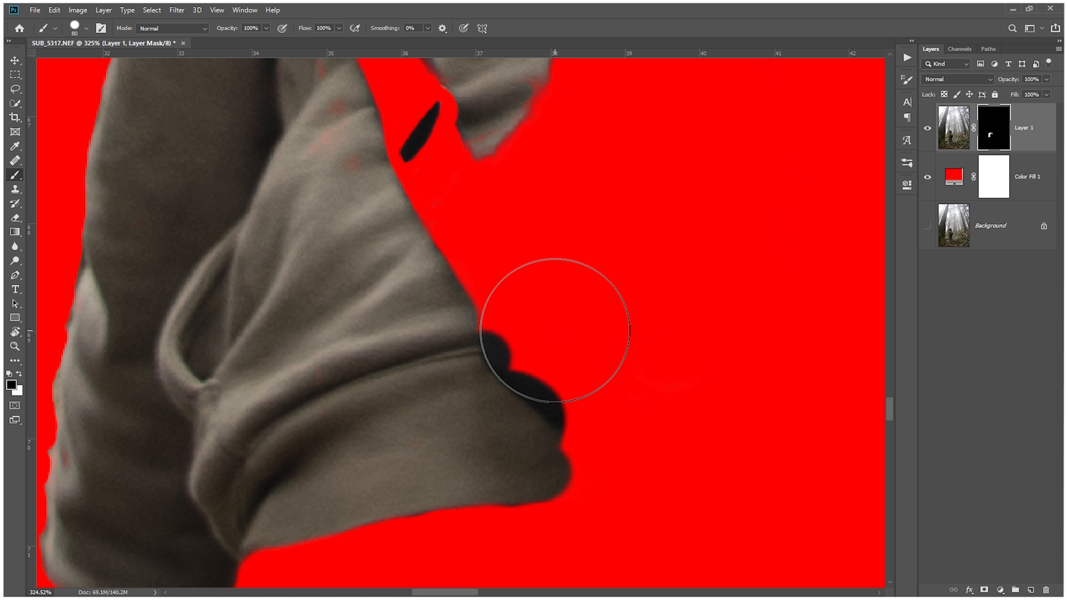
{"action": "left_click_drag", "start_coordinate": [550, 328], "coordinate": [612, 372]}
{"action": "scroll", "coordinate": [607, 345], "scroll_direction": "down", "scroll_amount": 6}
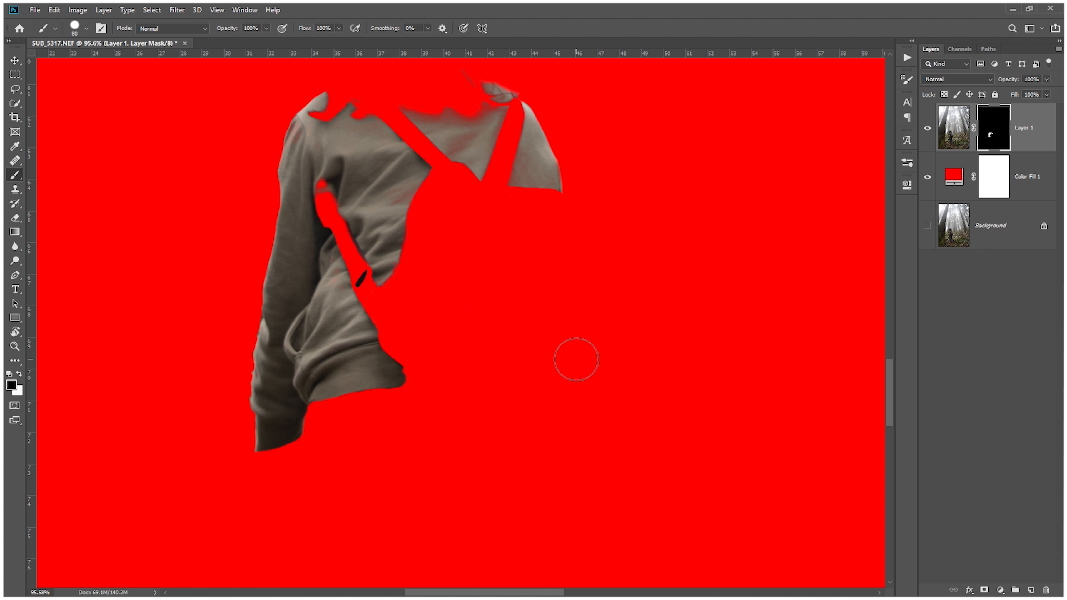
Step: Switch to the Move tool and hide Layer 1
{"action": "key", "text": "v"}
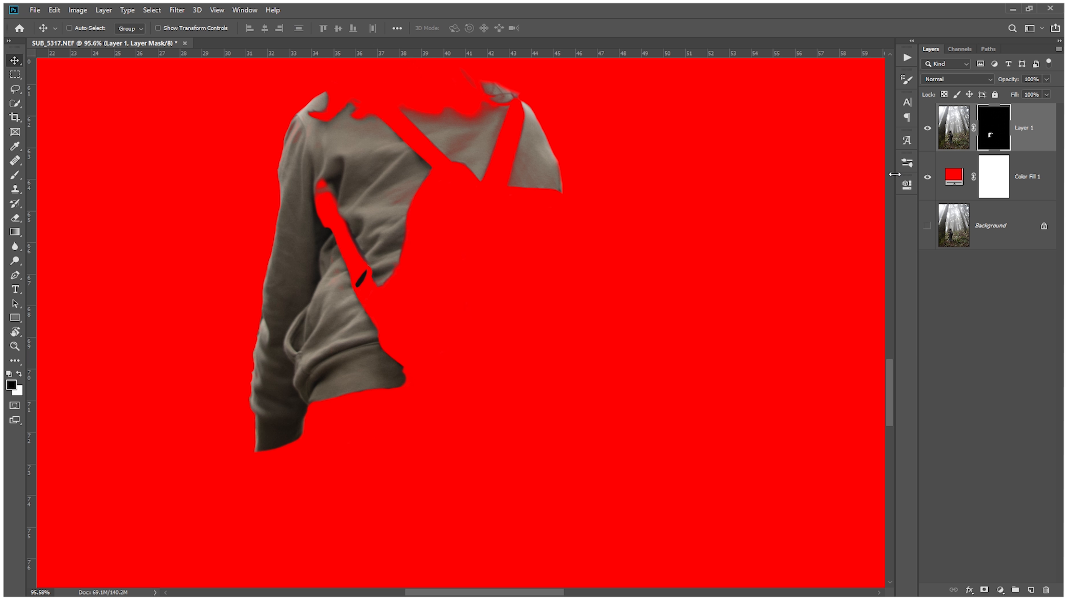
{"action": "left_click", "coordinate": [927, 128]}
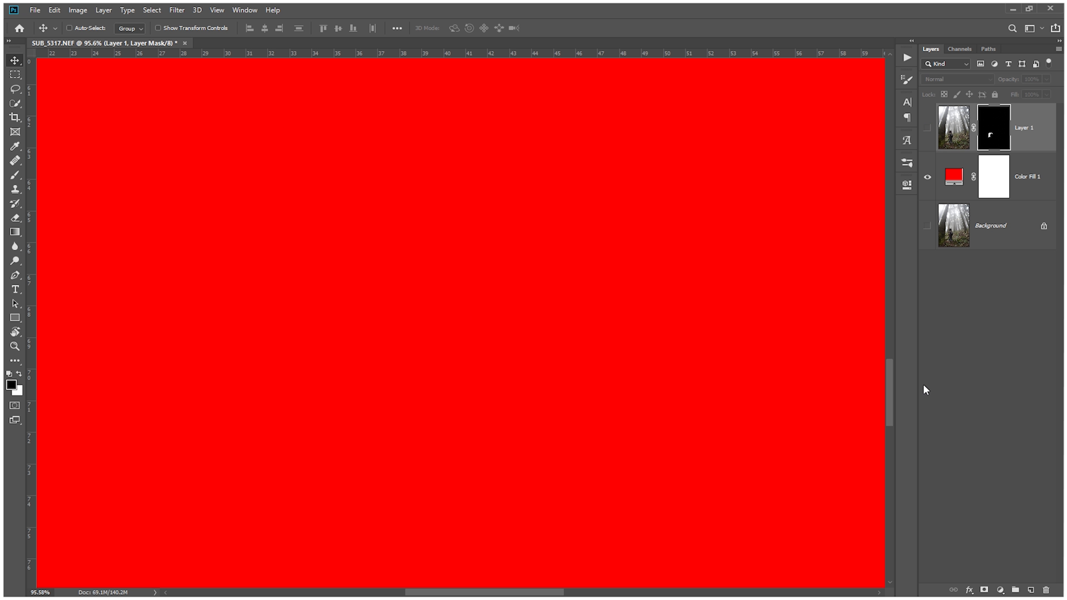
Step: Delete the red Color Fill layer and make the Background layer and Layer 1 visible
{"action": "left_click_drag", "start_coordinate": [1012, 196], "coordinate": [1045, 591]}
{"action": "left_click", "coordinate": [927, 177]}
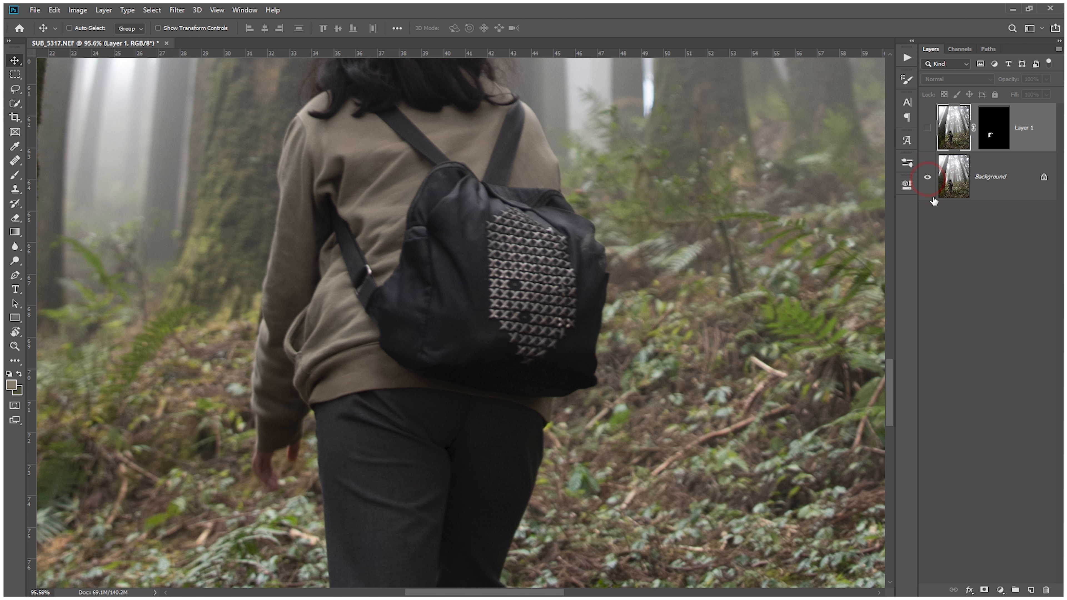
{"action": "left_click", "coordinate": [927, 127]}
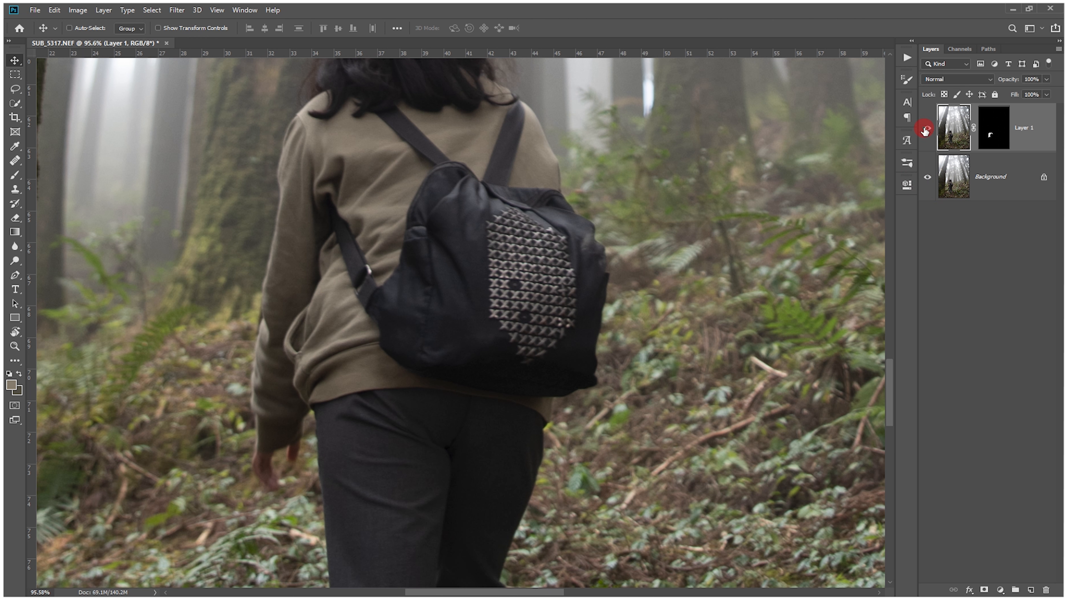
Step: Add a Hue/Saturation adjustment layer above Layer 1 and widen the layer list
{"action": "left_click", "coordinate": [1000, 590]}
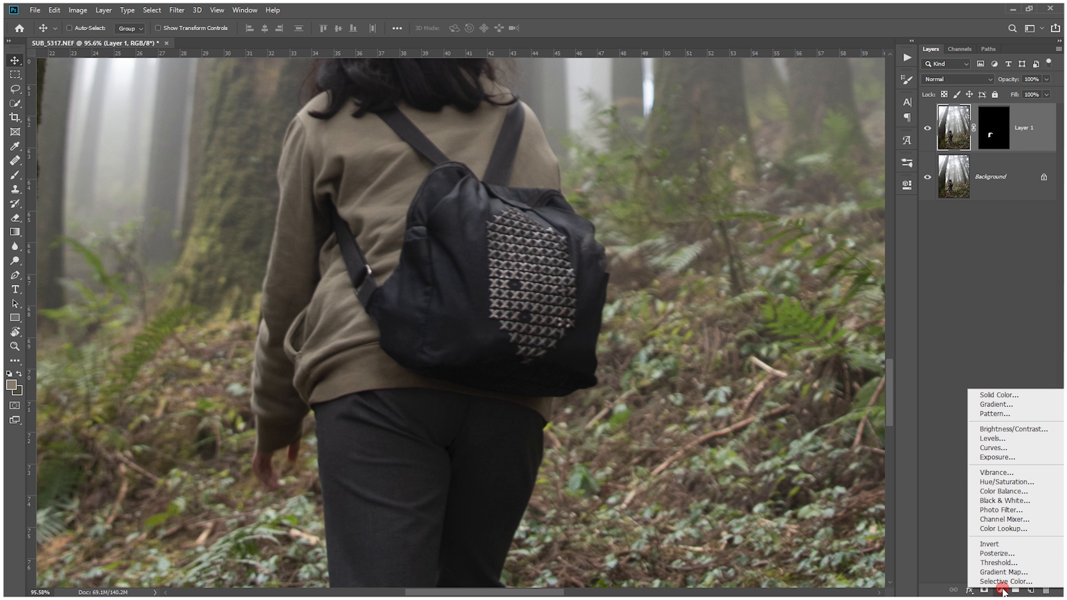
{"action": "left_click", "coordinate": [1013, 483]}
{"action": "left_click", "coordinate": [927, 128]}
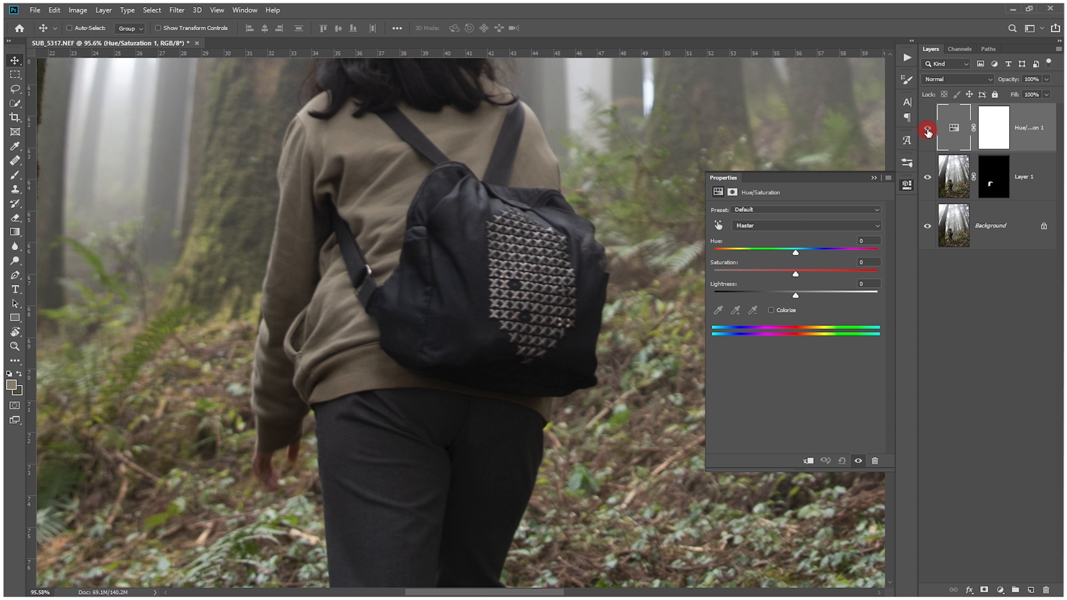
{"action": "left_click", "coordinate": [927, 129]}
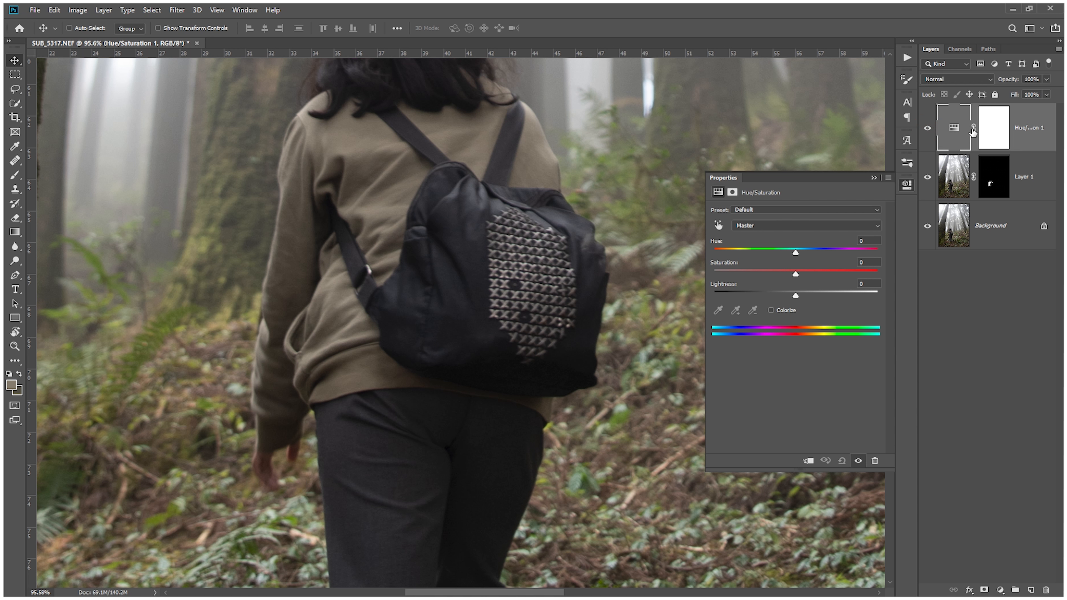
{"action": "left_click_drag", "start_coordinate": [914, 160], "coordinate": [870, 161]}
Step: Display Layer 1's mask alone and paint black over the faint grey patches along the backpack's upper edge
{"action": "left_click", "coordinate": [948, 178]}
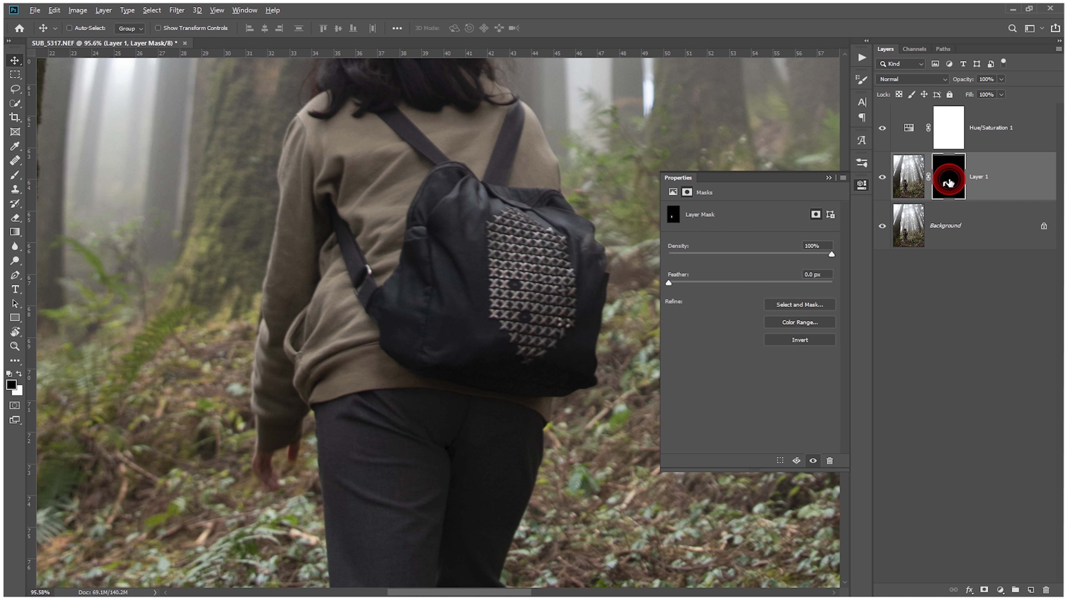
{"action": "left_click", "coordinate": [947, 181], "text": "alt"}
{"action": "key", "text": "b"}
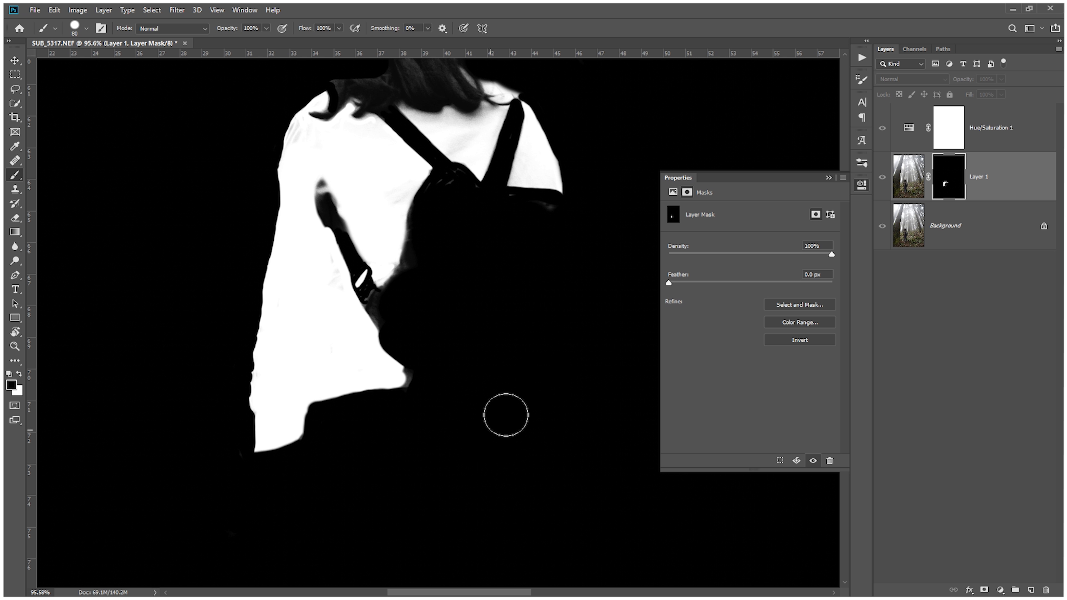
{"action": "mouse_move", "coordinate": [519, 214]}
{"action": "left_mouse_down"}
{"action": "mouse_move", "coordinate": [445, 186]}
{"action": "mouse_move", "coordinate": [422, 274]}
{"action": "left_mouse_up"}
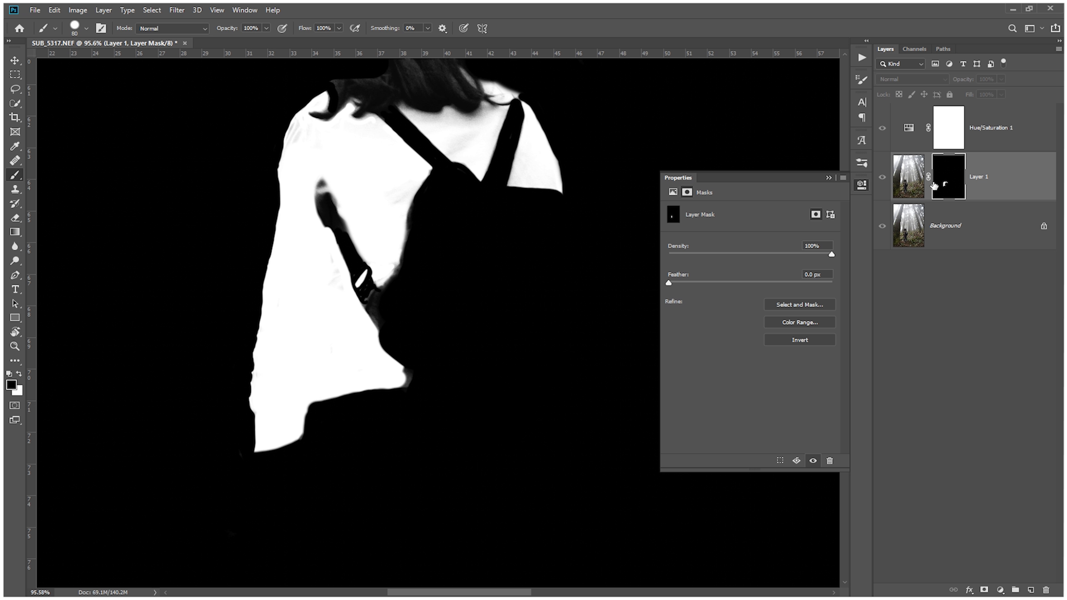
{"action": "left_click", "coordinate": [947, 183], "text": "alt"}
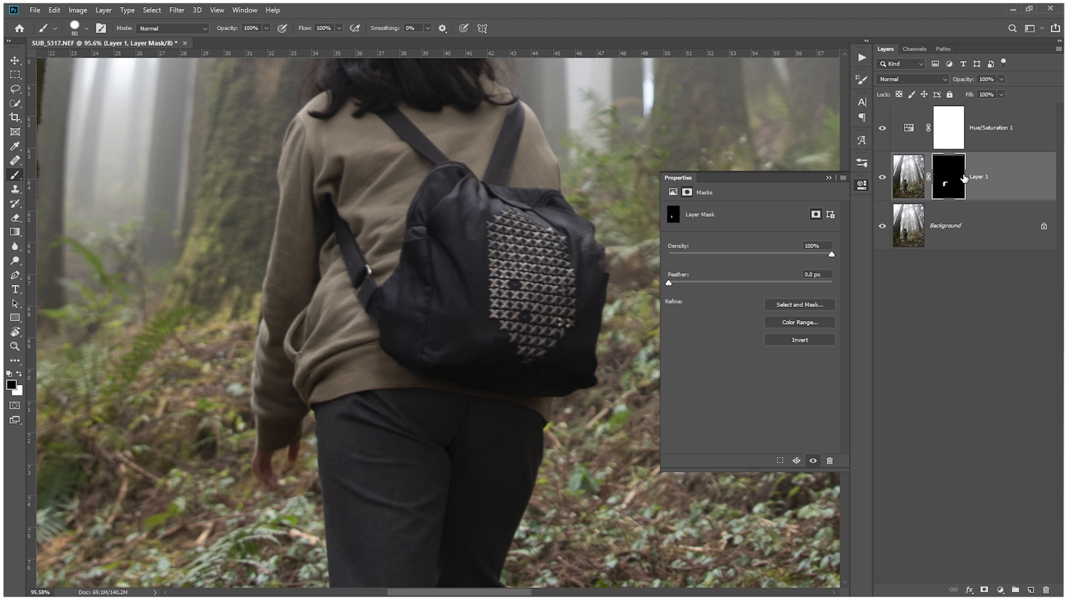
Step: Replace the Hue/Saturation layer's mask with Layer 1's mask and select the new mask
{"action": "left_click_drag", "start_coordinate": [951, 182], "coordinate": [951, 130]}
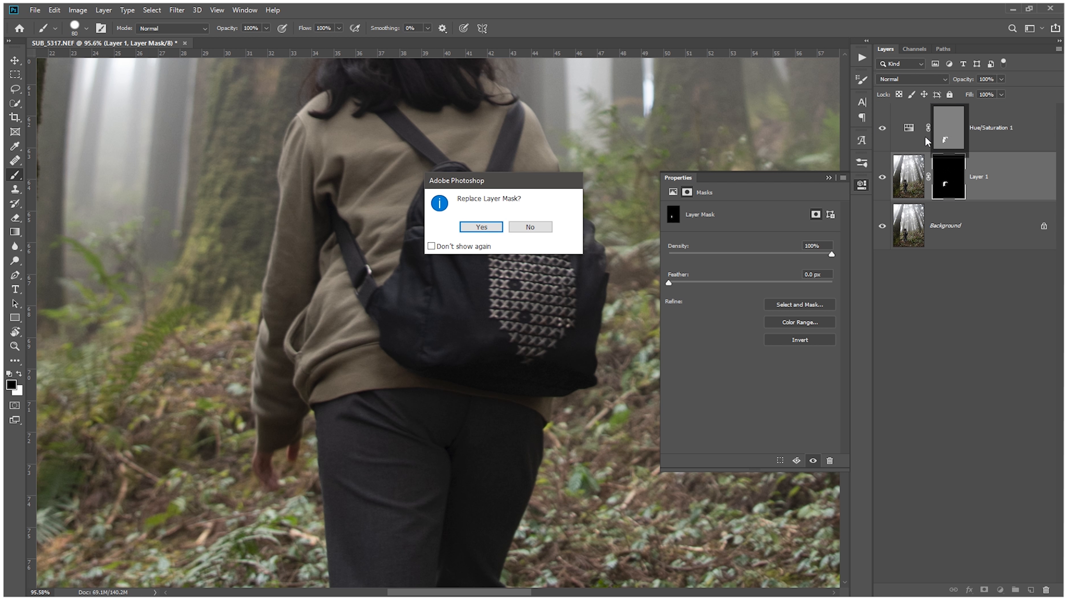
{"action": "left_click", "coordinate": [486, 227]}
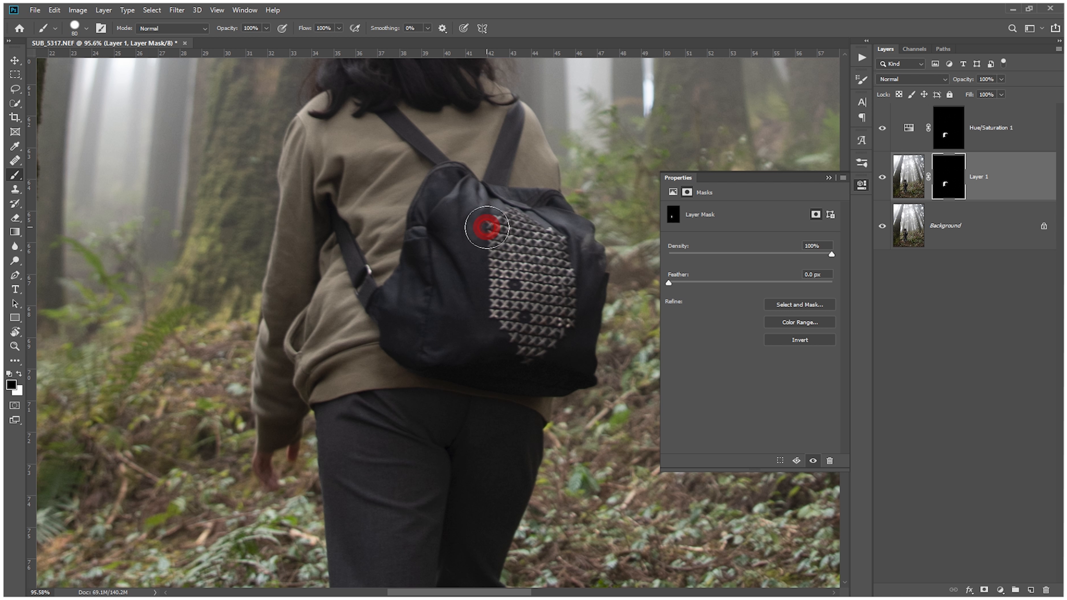
{"action": "left_click", "coordinate": [947, 135]}
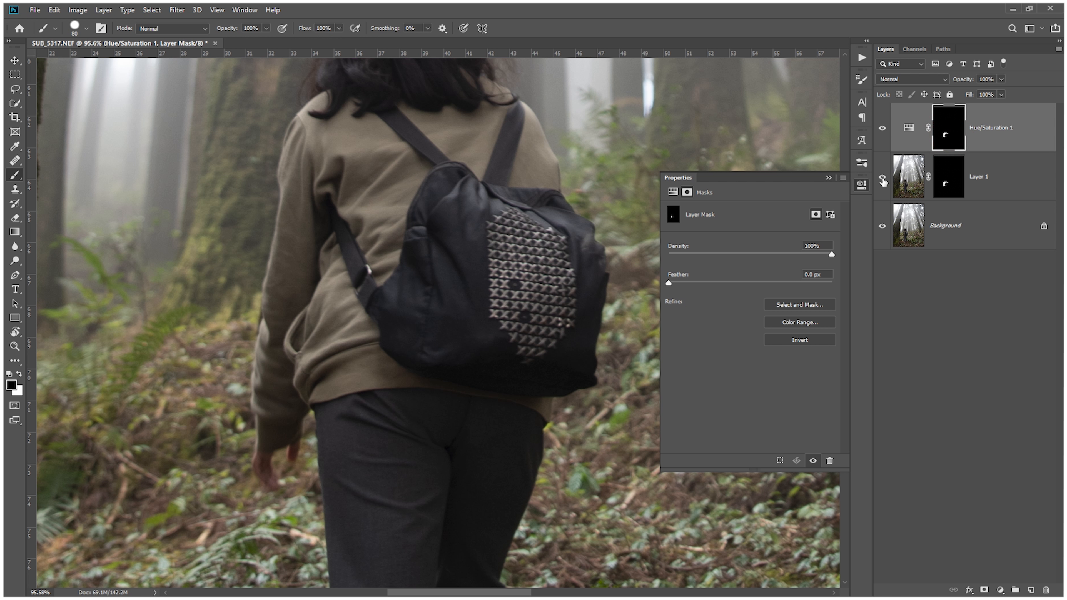
Step: Duplicate the Background layer, move the copy above Layer 1, and delete Layer 1
{"action": "left_click", "coordinate": [940, 223]}
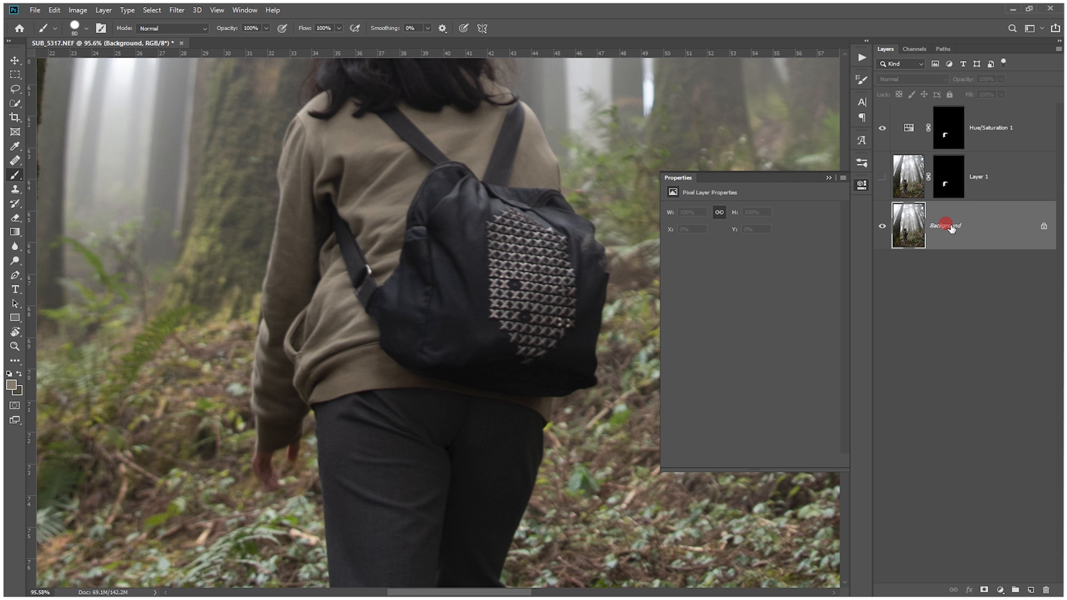
{"action": "key", "text": "ctrl+j"}
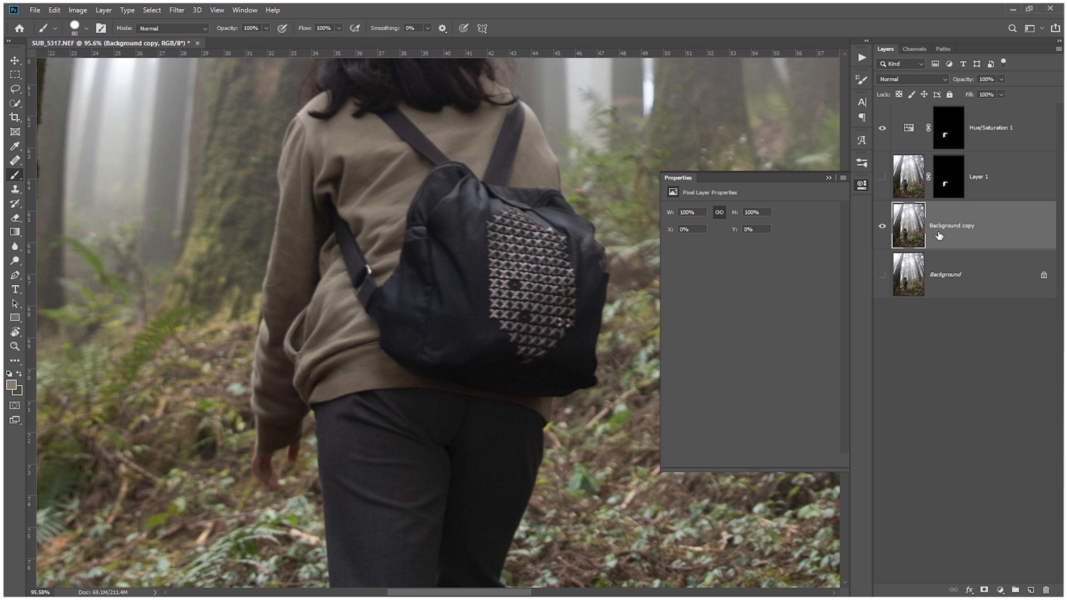
{"action": "left_click_drag", "start_coordinate": [974, 232], "coordinate": [986, 153]}
{"action": "left_click", "coordinate": [1003, 212]}
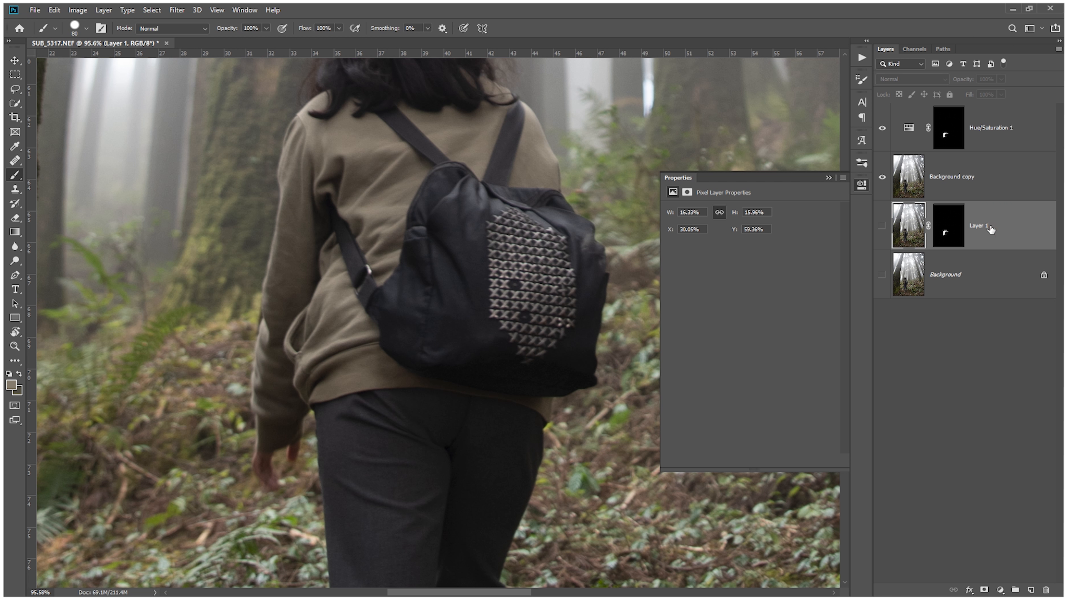
{"action": "key", "text": "Delete"}
Step: Set the Hue/Saturation layer's Hue to -137 and its Lightness to +17
{"action": "left_click", "coordinate": [908, 133]}
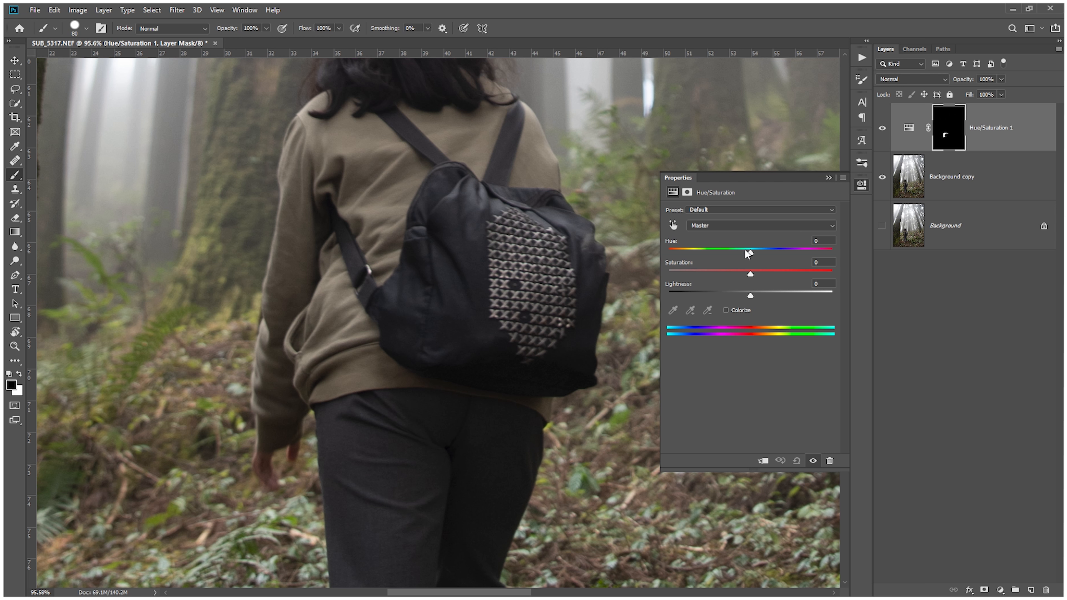
{"action": "left_click_drag", "start_coordinate": [494, 198], "coordinate": [495, 273]}
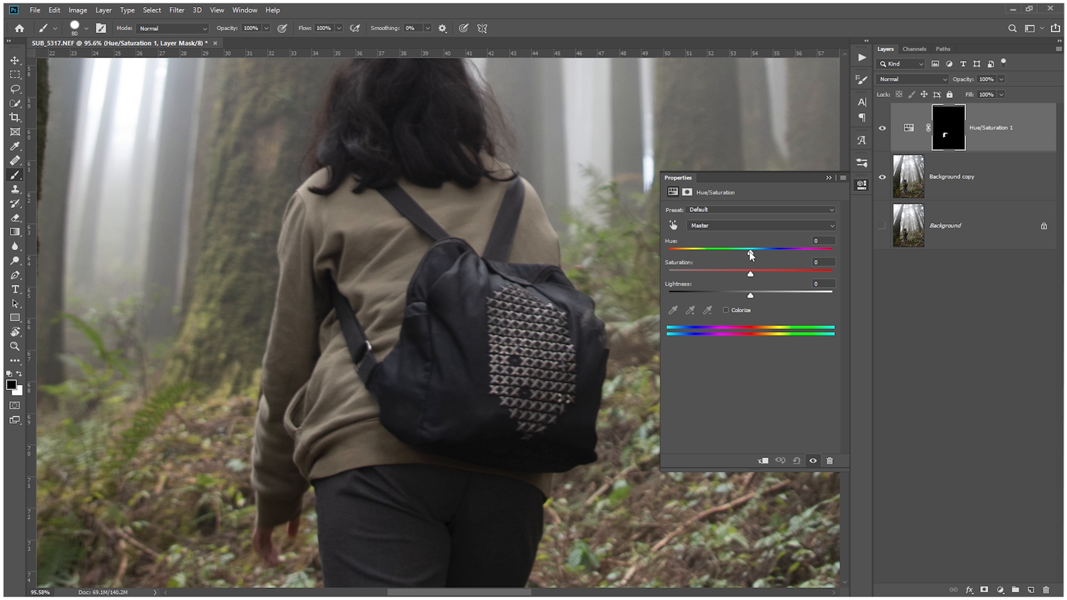
{"action": "left_click_drag", "start_coordinate": [749, 252], "coordinate": [693, 263]}
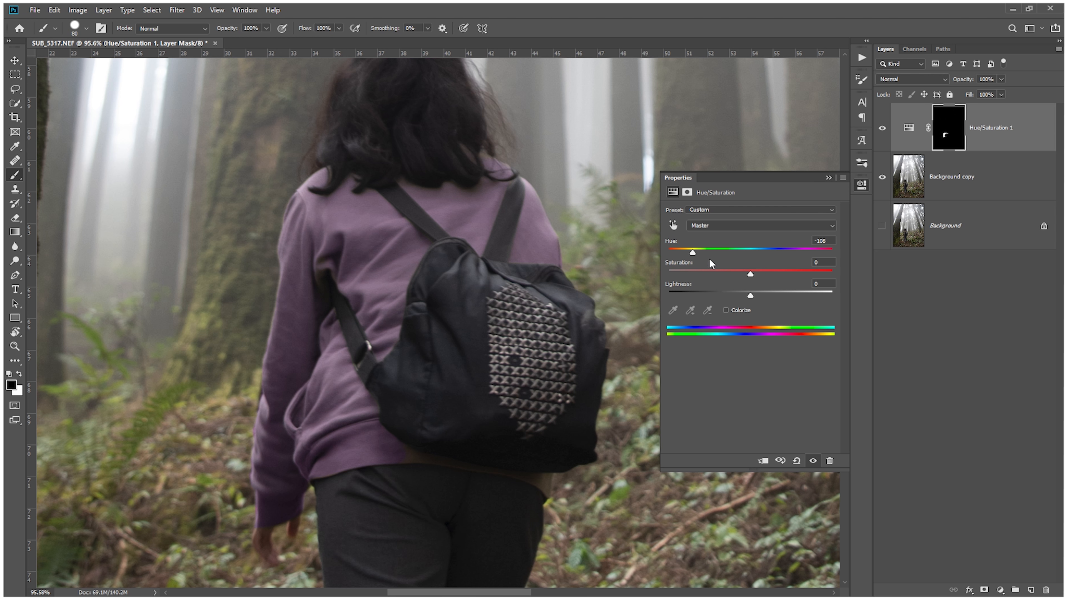
{"action": "left_click_drag", "start_coordinate": [691, 257], "coordinate": [683, 258]}
{"action": "scroll", "coordinate": [543, 447], "scroll_direction": "up", "scroll_amount": 3}
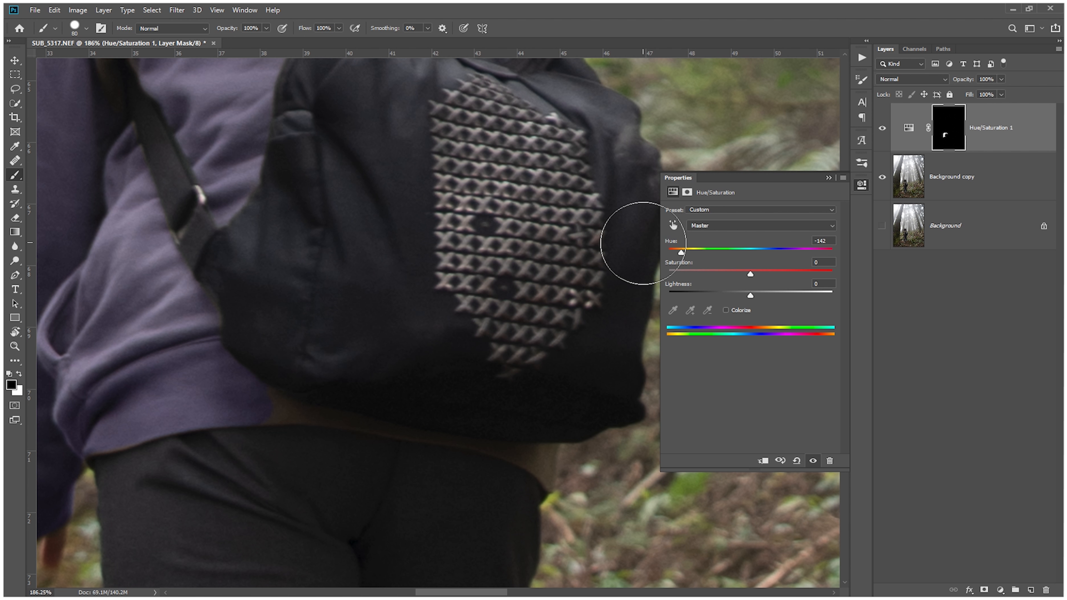
{"action": "scroll", "coordinate": [578, 290], "scroll_direction": "up", "scroll_amount": 3}
{"action": "scroll", "coordinate": [506, 268], "scroll_direction": "down", "scroll_amount": 10}
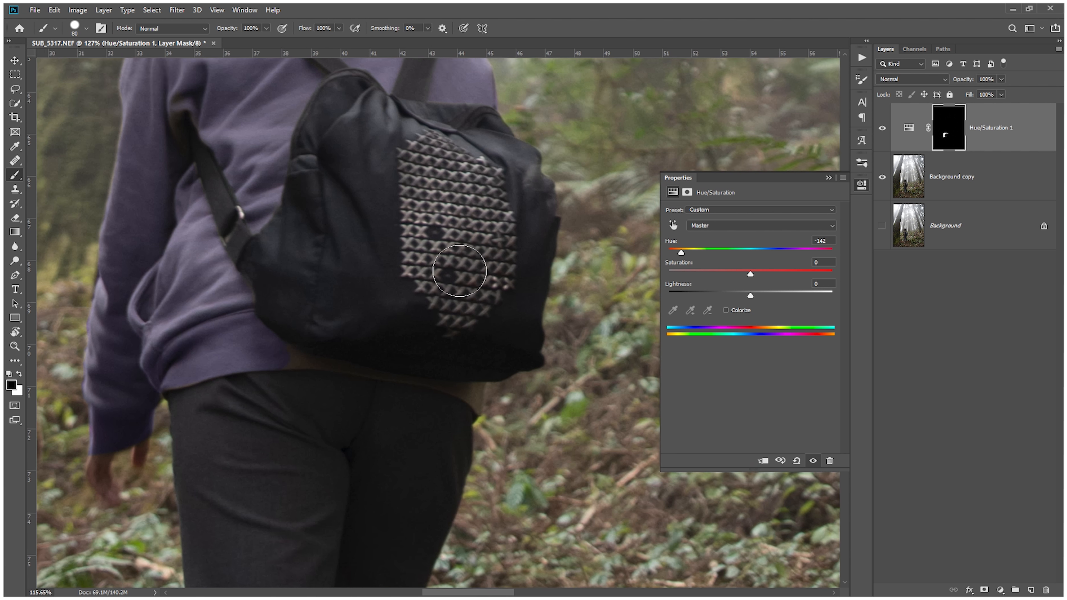
{"action": "scroll", "coordinate": [541, 287], "scroll_direction": "down", "scroll_amount": 3}
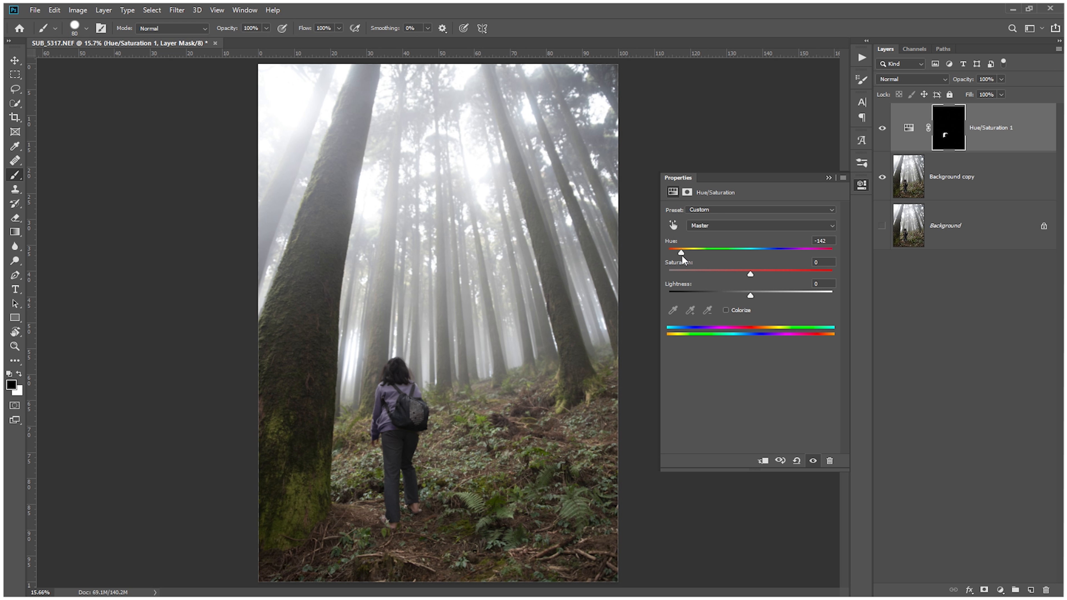
{"action": "mouse_move", "coordinate": [680, 253]}
{"action": "left_mouse_down"}
{"action": "mouse_move", "coordinate": [656, 253]}
{"action": "mouse_move", "coordinate": [777, 252]}
{"action": "mouse_move", "coordinate": [682, 252]}
{"action": "left_mouse_up"}
{"action": "left_click_drag", "start_coordinate": [750, 296], "coordinate": [764, 295]}
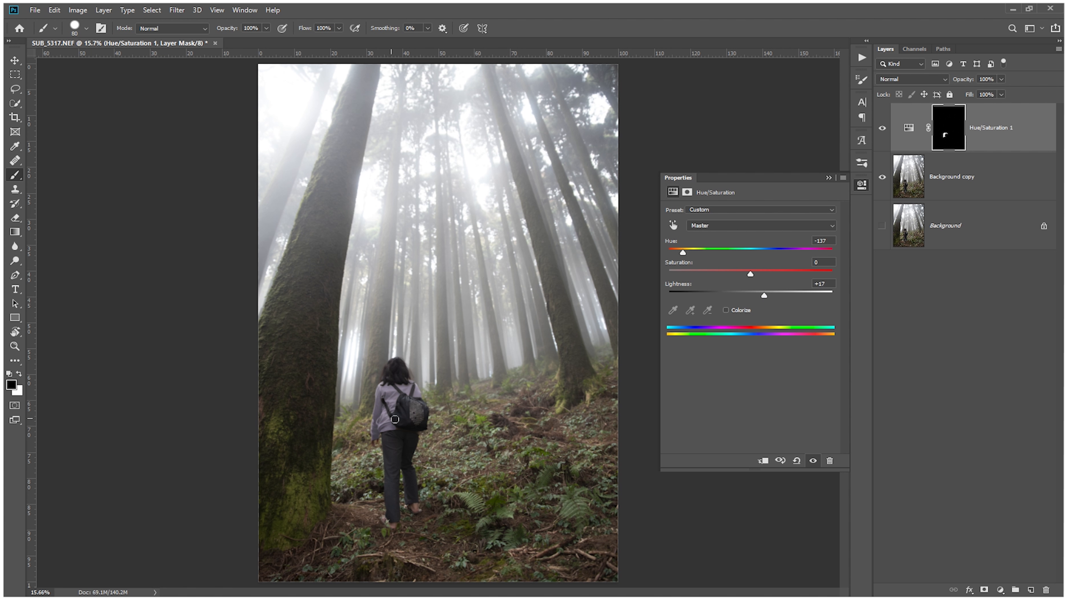
Step: Paint white with a small brush on the Hue/Saturation mask over the brown jacket strip between the backpack and trousers
{"action": "key", "text": "r"}
{"action": "mouse_move", "coordinate": [402, 419]}
{"action": "left_mouse_down"}
{"action": "mouse_move", "coordinate": [368, 397]}
{"action": "mouse_move", "coordinate": [349, 232]}
{"action": "mouse_move", "coordinate": [454, 219]}
{"action": "left_mouse_up"}
{"action": "scroll", "coordinate": [454, 219], "scroll_direction": "up", "scroll_amount": 10}
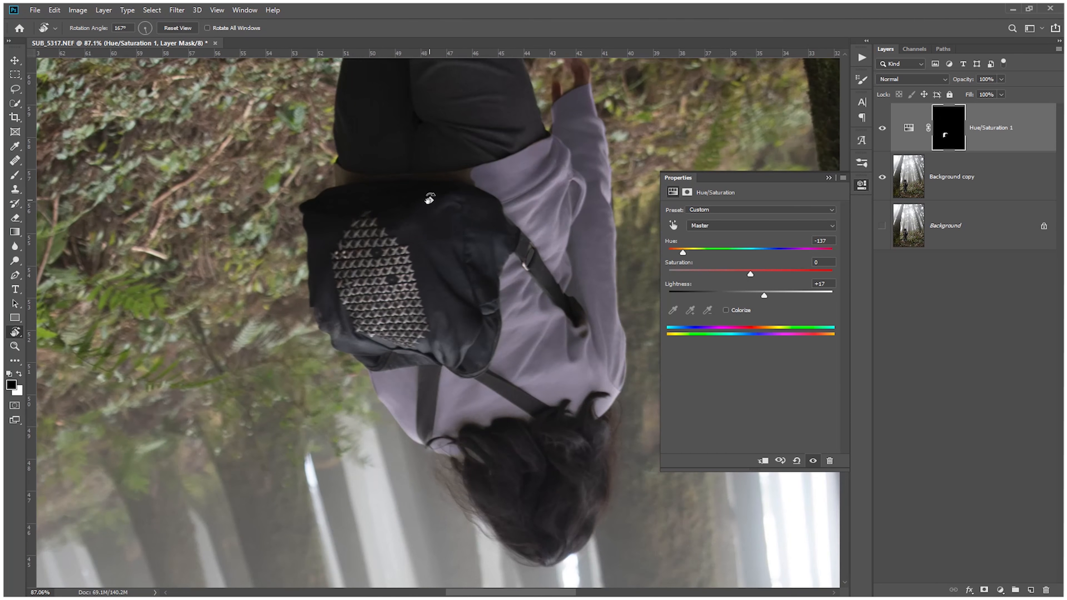
{"action": "scroll", "coordinate": [424, 184], "scroll_direction": "up", "scroll_amount": 5}
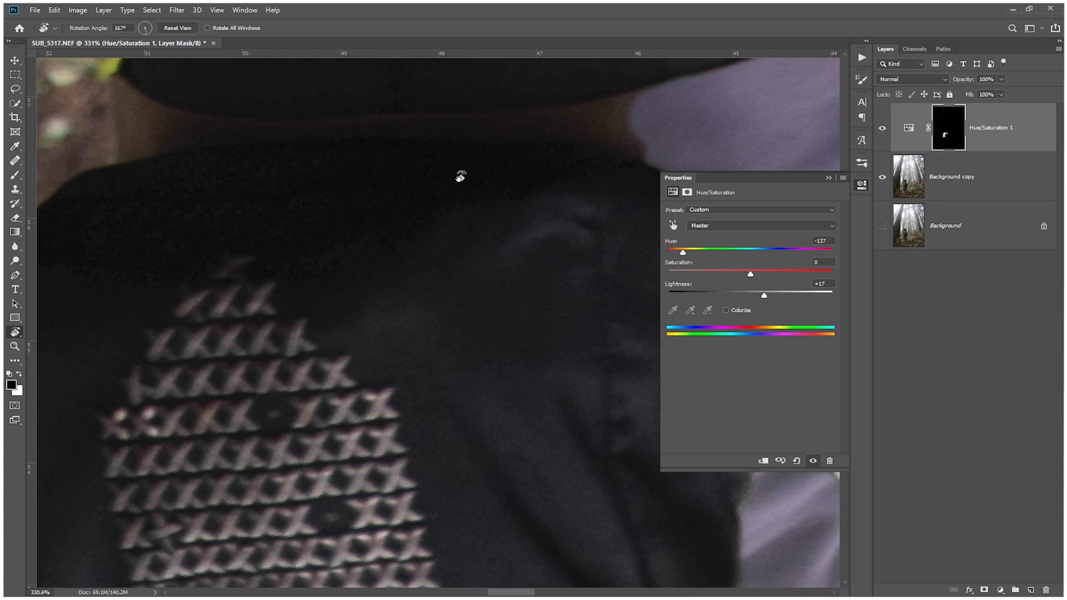
{"action": "key", "text": "b"}
{"action": "key", "text": "x"}
{"action": "mouse_move", "coordinate": [672, 89]}
{"action": "left_mouse_down"}
{"action": "mouse_move", "coordinate": [385, 119]}
{"action": "mouse_move", "coordinate": [725, 123]}
{"action": "left_mouse_up"}
{"action": "mouse_move", "coordinate": [361, 63]}
{"action": "left_mouse_down"}
{"action": "mouse_move", "coordinate": [469, 121]}
{"action": "mouse_move", "coordinate": [369, 152]}
{"action": "mouse_move", "coordinate": [453, 135]}
{"action": "left_mouse_up"}
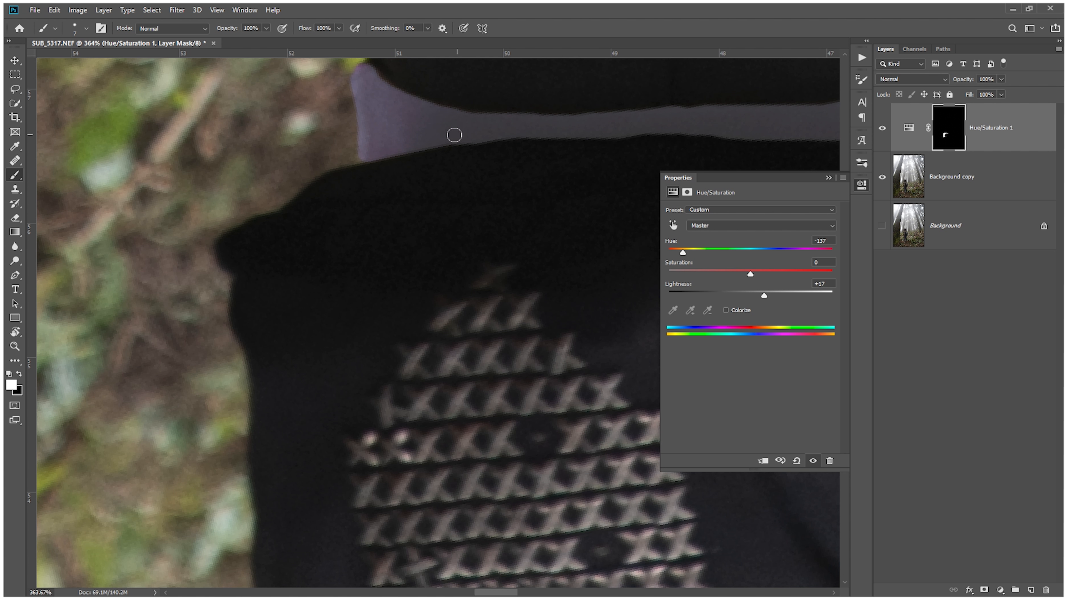
Step: Reset the canvas rotation and paint white on the mask along the sleeve's inner edge and cuff
{"action": "key", "text": "r"}
{"action": "key", "text": "Escape"}
{"action": "mouse_move", "coordinate": [405, 209]}
{"action": "left_mouse_down"}
{"action": "mouse_move", "coordinate": [538, 204]}
{"action": "mouse_move", "coordinate": [529, 126]}
{"action": "mouse_move", "coordinate": [878, 275]}
{"action": "left_mouse_up"}
{"action": "left_click_drag", "start_coordinate": [341, 133], "coordinate": [660, 89]}
{"action": "left_click_drag", "start_coordinate": [206, 303], "coordinate": [355, 90]}
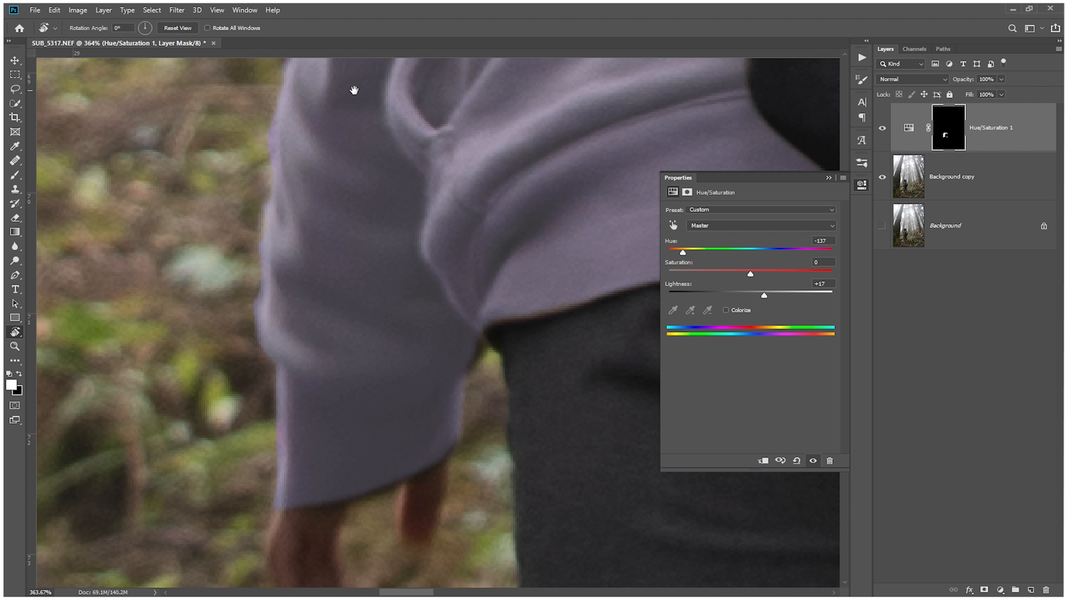
{"action": "left_click_drag", "start_coordinate": [421, 300], "coordinate": [397, 257]}
{"action": "scroll", "coordinate": [448, 252], "scroll_direction": "up", "scroll_amount": 3}
{"action": "key", "text": "b"}
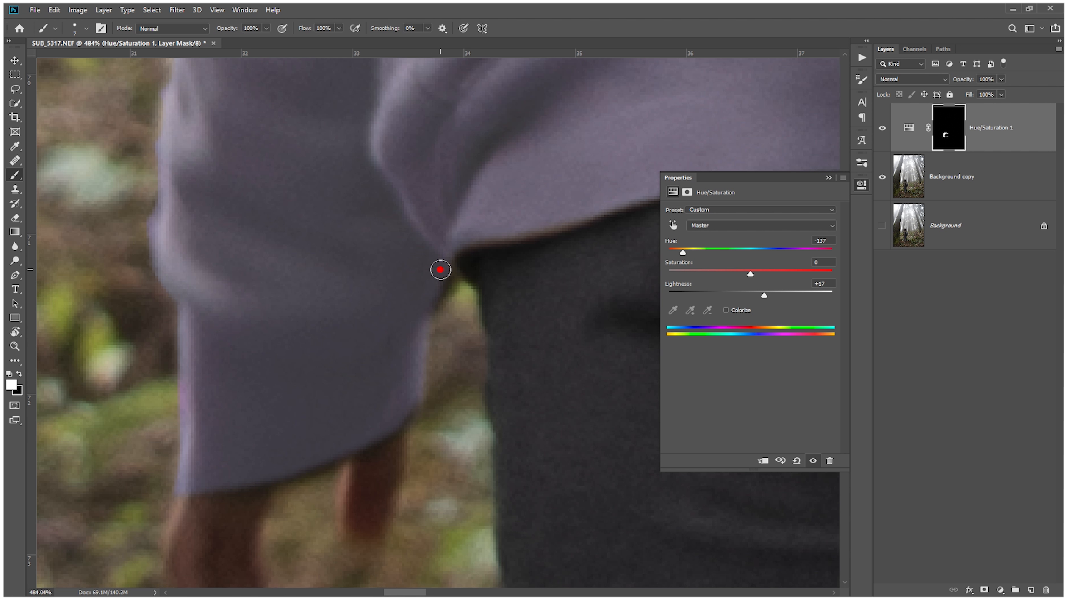
{"action": "mouse_move", "coordinate": [440, 285]}
{"action": "left_mouse_down"}
{"action": "mouse_move", "coordinate": [428, 300]}
{"action": "mouse_move", "coordinate": [437, 275]}
{"action": "left_mouse_up"}
{"action": "mouse_move", "coordinate": [403, 410]}
{"action": "left_mouse_down"}
{"action": "mouse_move", "coordinate": [298, 470]}
{"action": "mouse_move", "coordinate": [200, 491]}
{"action": "left_mouse_up"}
Step: Paint white on the mask over the remaining unrecoloured jacket edges and the folds around the backpack strap under the arm
{"action": "scroll", "coordinate": [199, 491], "scroll_direction": "down", "scroll_amount": 3}
{"action": "scroll", "coordinate": [502, 321], "scroll_direction": "up", "scroll_amount": 4}
{"action": "mouse_move", "coordinate": [502, 322]}
{"action": "left_mouse_down"}
{"action": "mouse_move", "coordinate": [466, 337]}
{"action": "mouse_move", "coordinate": [531, 316]}
{"action": "left_mouse_up"}
{"action": "scroll", "coordinate": [531, 316], "scroll_direction": "down", "scroll_amount": 6}
{"action": "scroll", "coordinate": [407, 207], "scroll_direction": "up", "scroll_amount": 3}
{"action": "mouse_move", "coordinate": [482, 248]}
{"action": "left_mouse_down"}
{"action": "mouse_move", "coordinate": [442, 217]}
{"action": "mouse_move", "coordinate": [467, 333]}
{"action": "mouse_move", "coordinate": [458, 397]}
{"action": "mouse_move", "coordinate": [528, 331]}
{"action": "mouse_move", "coordinate": [573, 414]}
{"action": "left_mouse_up"}
{"action": "left_click_drag", "start_coordinate": [562, 388], "coordinate": [523, 238]}
{"action": "left_click_drag", "start_coordinate": [586, 167], "coordinate": [526, 333]}
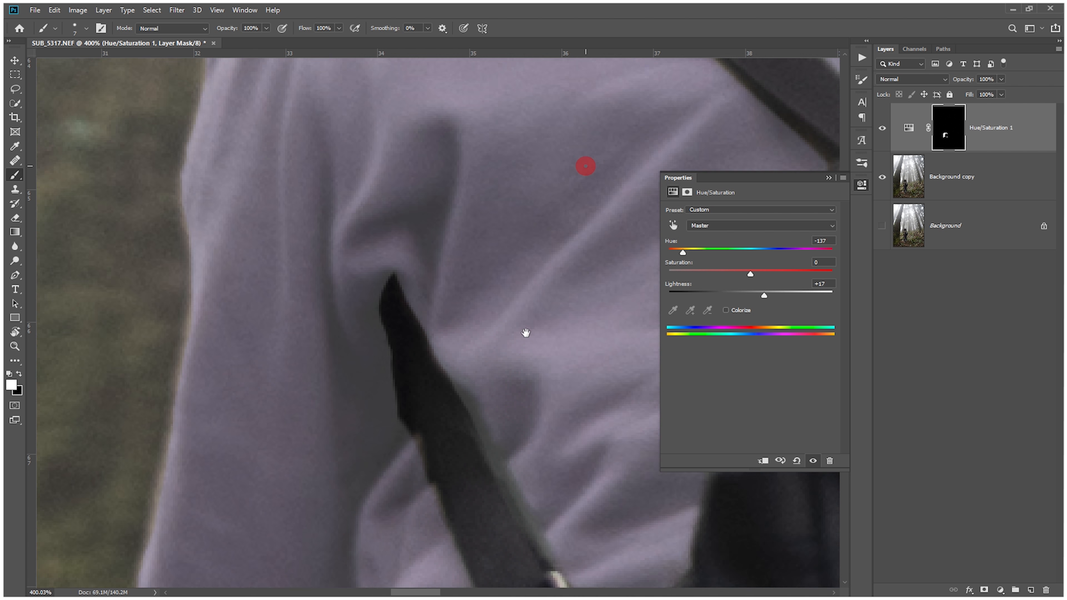
Step: Paint white on the mask over the jacket's shoulder areas, including the small gap between the hair strands
{"action": "scroll", "coordinate": [526, 334], "scroll_direction": "down", "scroll_amount": 5}
{"action": "left_click_drag", "start_coordinate": [541, 152], "coordinate": [389, 341]}
{"action": "scroll", "coordinate": [273, 269], "scroll_direction": "up", "scroll_amount": 5}
{"action": "mouse_move", "coordinate": [320, 240]}
{"action": "left_mouse_down"}
{"action": "mouse_move", "coordinate": [331, 298]}
{"action": "mouse_move", "coordinate": [324, 321]}
{"action": "left_mouse_up"}
{"action": "scroll", "coordinate": [512, 295], "scroll_direction": "down", "scroll_amount": 5}
{"action": "left_click_drag", "start_coordinate": [596, 268], "coordinate": [143, 176]}
{"action": "scroll", "coordinate": [320, 153], "scroll_direction": "up", "scroll_amount": 6}
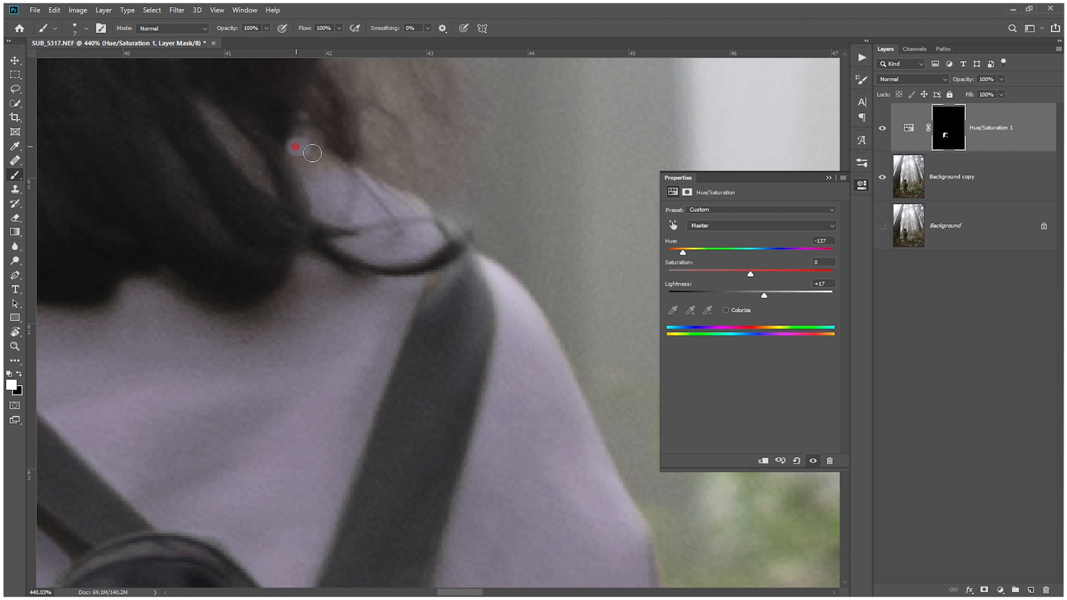
{"action": "left_click_drag", "start_coordinate": [297, 148], "coordinate": [350, 186]}
{"action": "left_click_drag", "start_coordinate": [407, 405], "coordinate": [459, 113]}
{"action": "left_click_drag", "start_coordinate": [530, 283], "coordinate": [349, 253]}
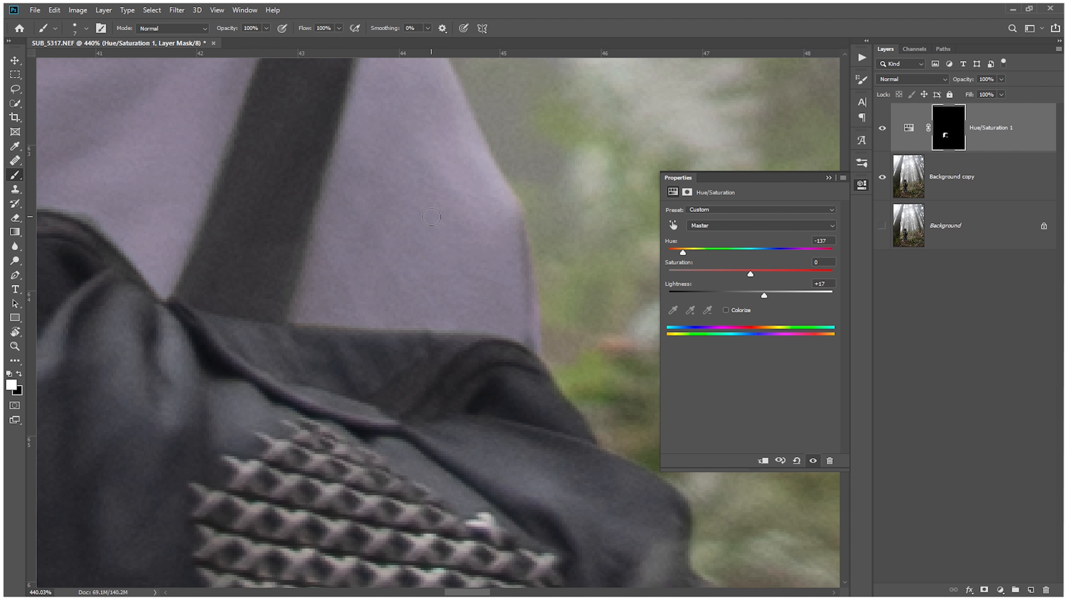
{"action": "key", "text": "ctrl+0"}
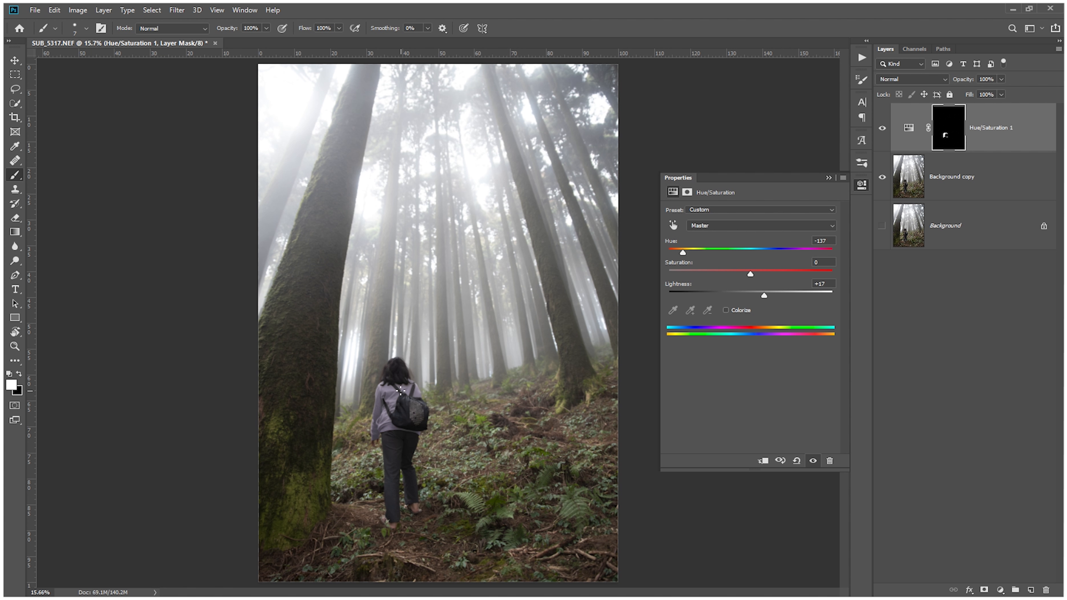
Step: Turn on Colorize for the Hue/Saturation layer and set its Hue to 0
{"action": "scroll", "coordinate": [381, 421], "scroll_direction": "up", "scroll_amount": 8}
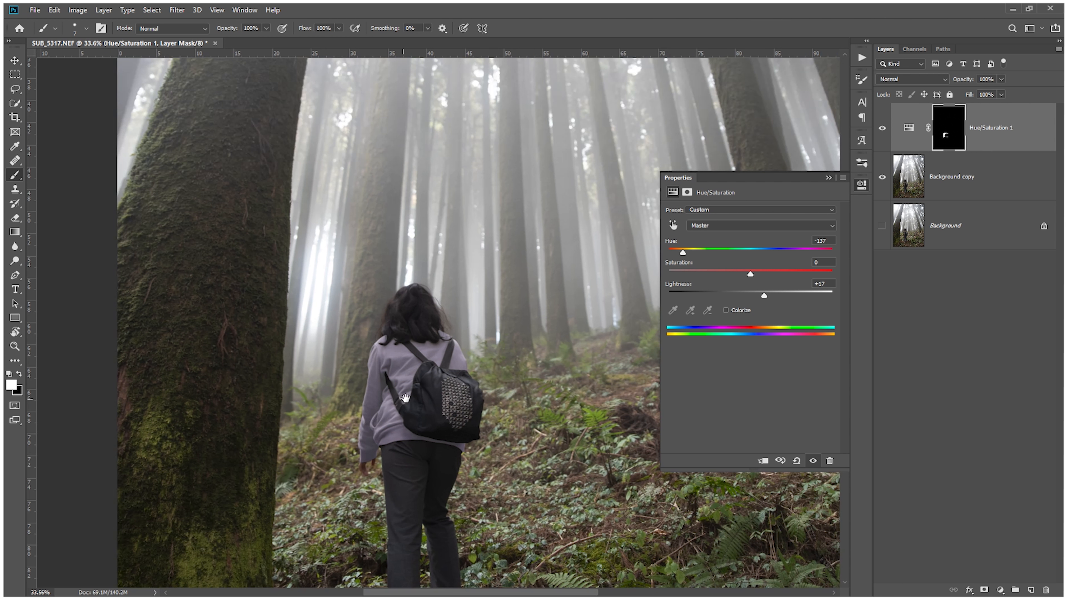
{"action": "left_click_drag", "start_coordinate": [406, 398], "coordinate": [429, 351]}
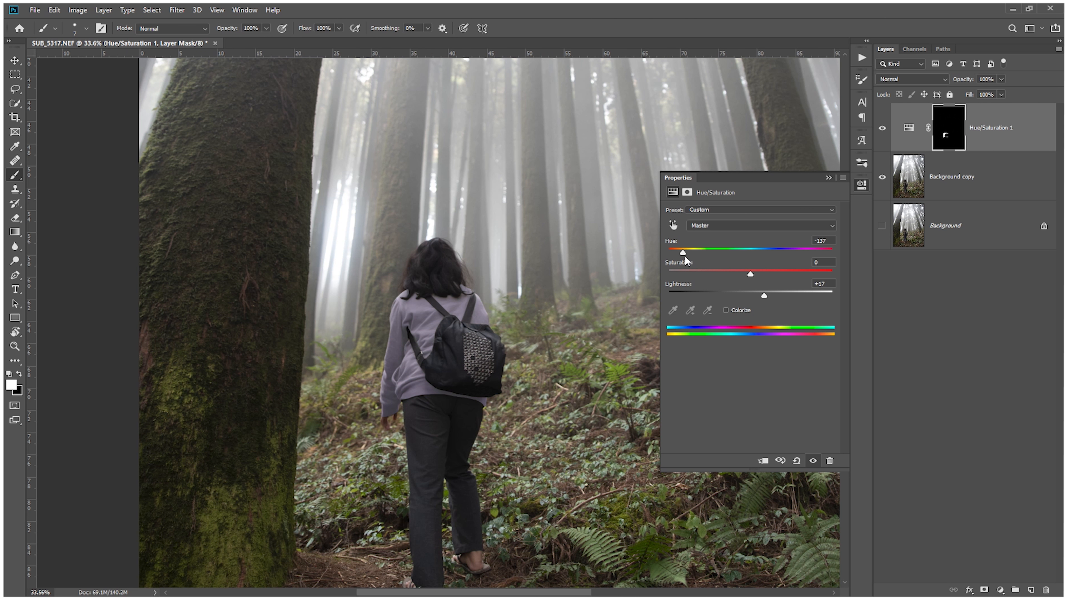
{"action": "left_click_drag", "start_coordinate": [683, 253], "coordinate": [668, 253]}
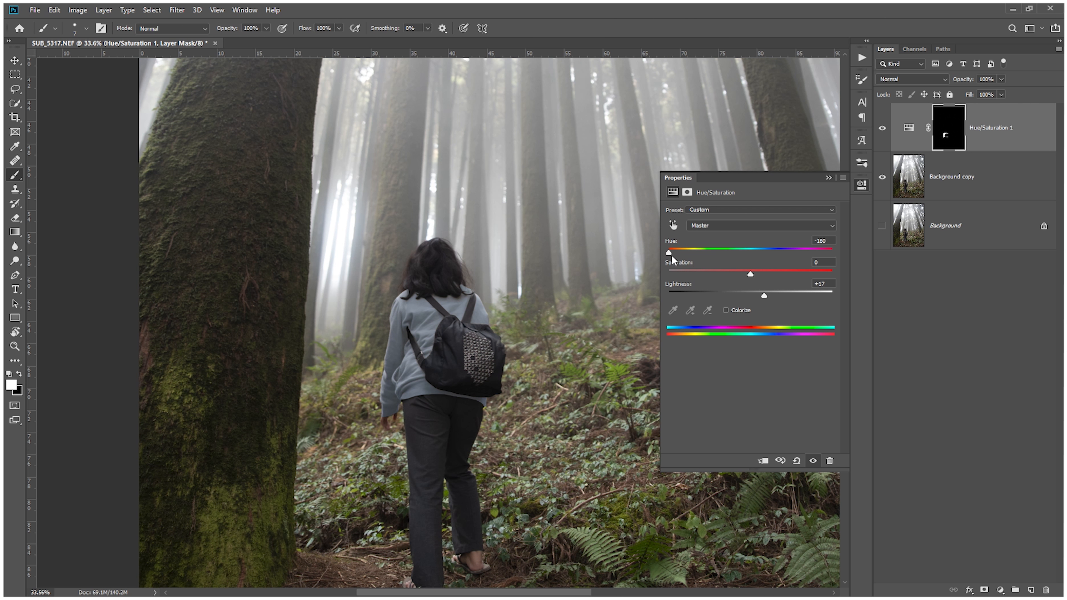
{"action": "left_click", "coordinate": [726, 310]}
{"action": "left_click_drag", "start_coordinate": [689, 253], "coordinate": [661, 257]}
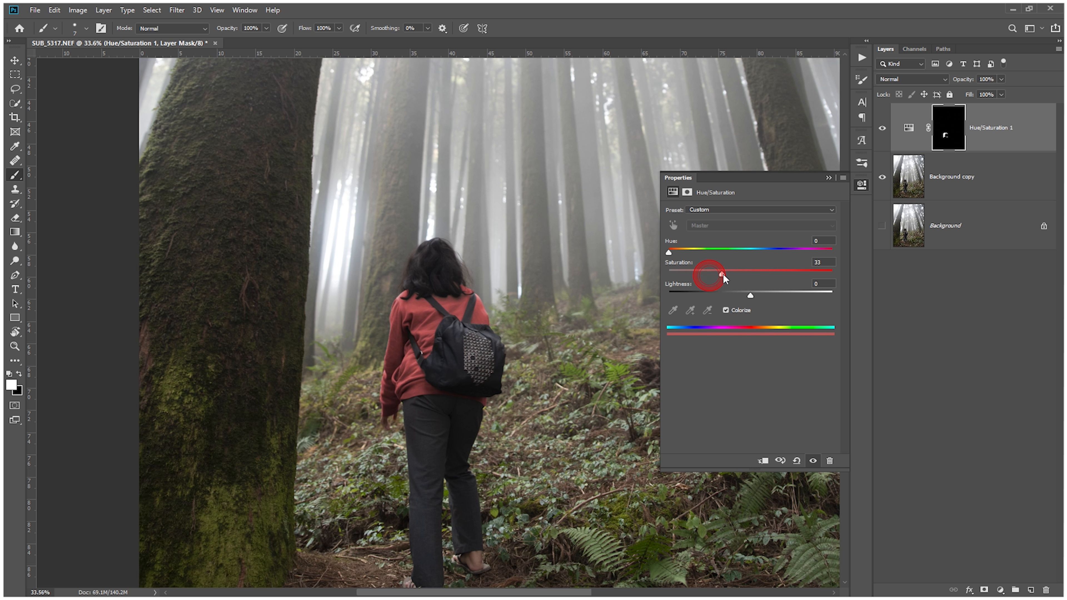
Step: Set the Hue/Saturation layer's Saturation to 56
{"action": "left_click_drag", "start_coordinate": [742, 274], "coordinate": [776, 273]}
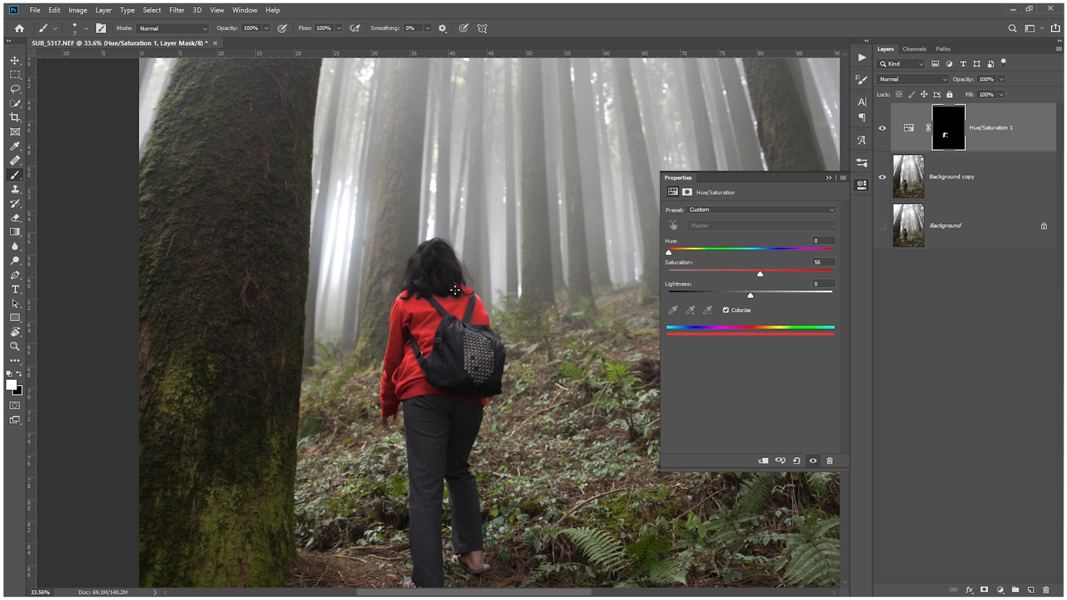
{"action": "key", "text": "ctrl+0"}
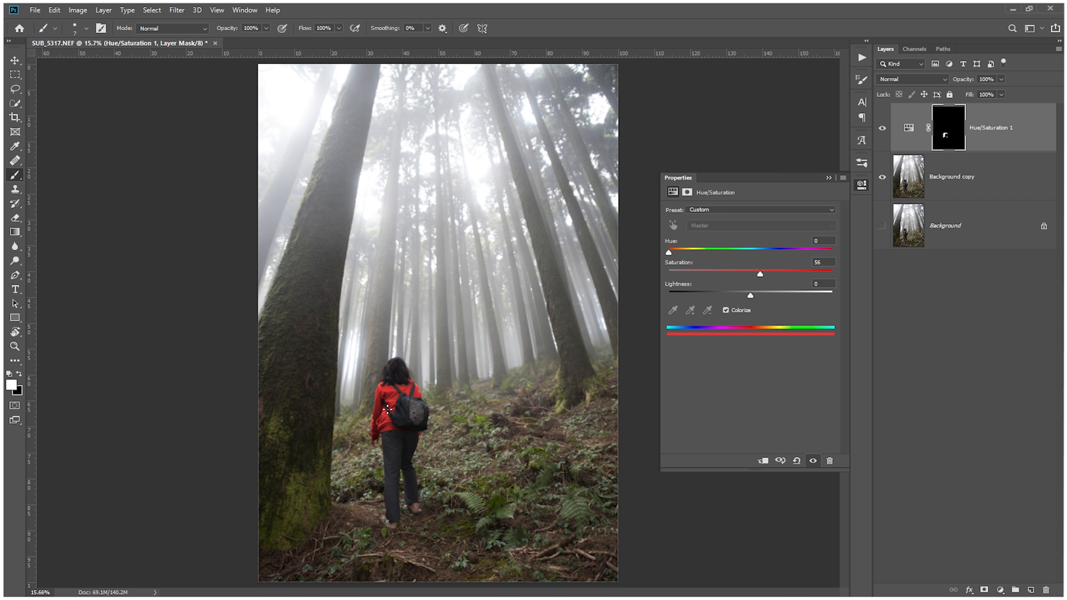
Step: Paint white on the Hue/Saturation layer mask along the jacket area just below the hair and enlarge the brush to 15
{"action": "scroll", "coordinate": [401, 403], "scroll_direction": "up", "scroll_amount": 5}
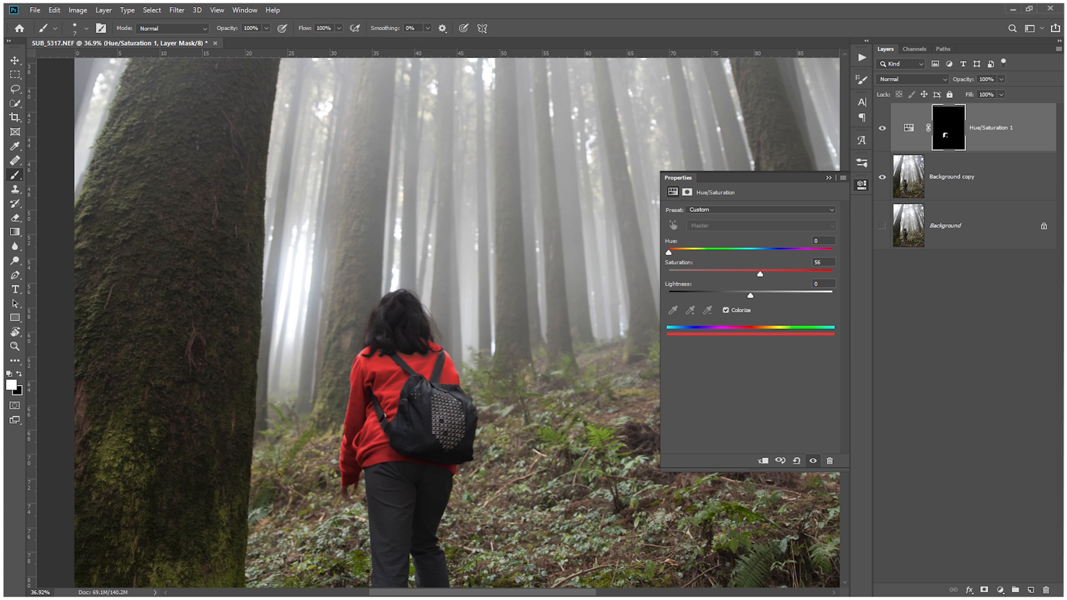
{"action": "scroll", "coordinate": [470, 368], "scroll_direction": "up", "scroll_amount": 1}
{"action": "scroll", "coordinate": [470, 368], "scroll_direction": "up", "scroll_amount": 8}
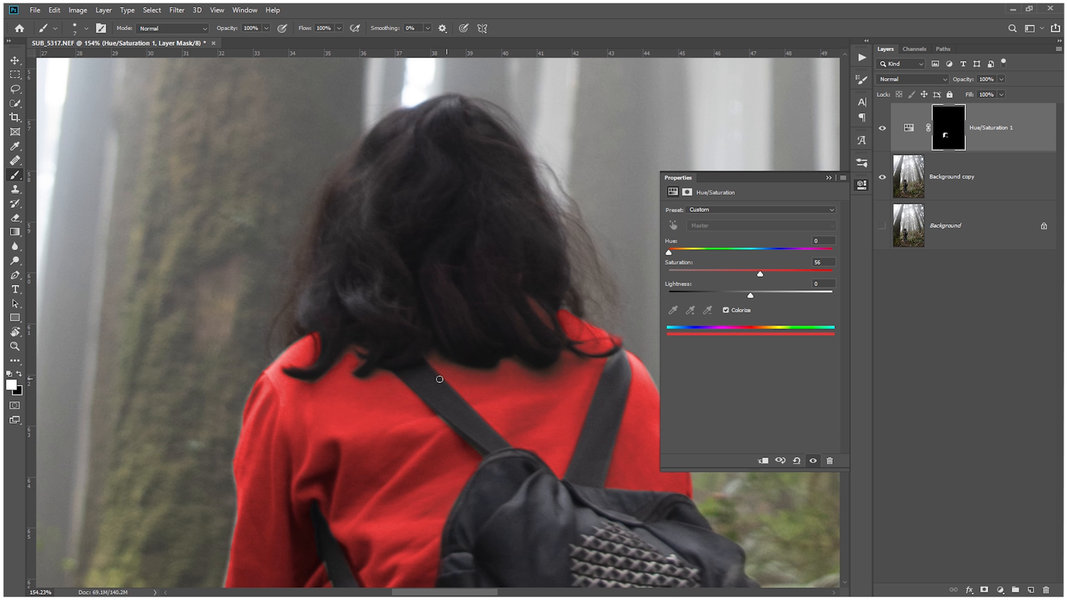
{"action": "left_click", "coordinate": [948, 131]}
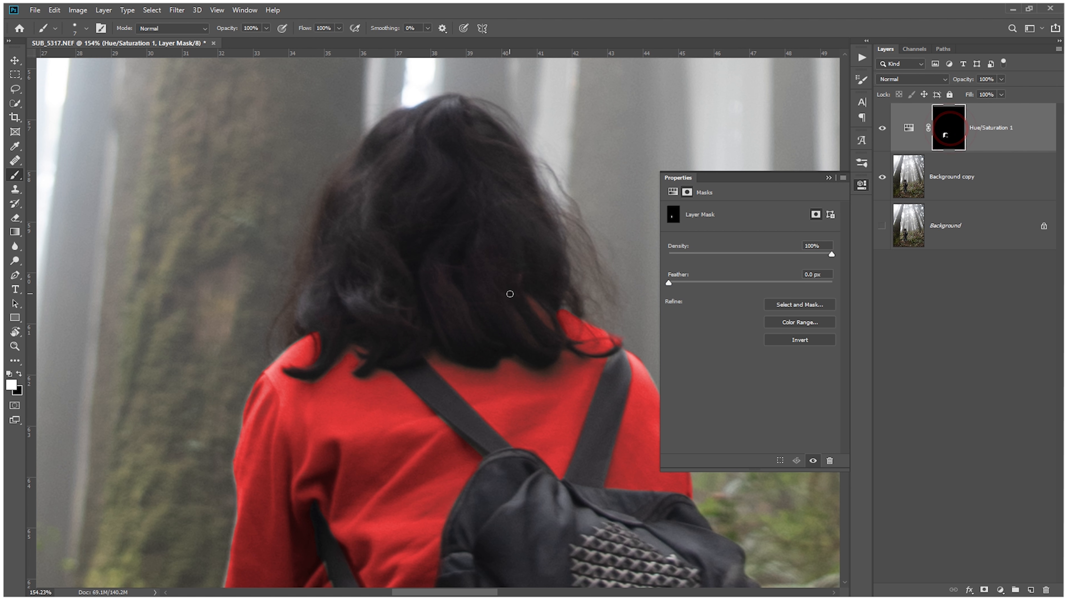
{"action": "scroll", "coordinate": [420, 363], "scroll_direction": "up", "scroll_amount": 4}
{"action": "mouse_move", "coordinate": [411, 355]}
{"action": "left_mouse_down"}
{"action": "mouse_move", "coordinate": [517, 382]}
{"action": "mouse_move", "coordinate": [422, 302]}
{"action": "mouse_move", "coordinate": [468, 331]}
{"action": "left_mouse_up"}
{"action": "scroll", "coordinate": [533, 407], "scroll_direction": "up", "scroll_amount": 1}
{"action": "key", "text": "bracketright"}
{"action": "key", "text": "bracketright"}
{"action": "key", "text": "bracketright"}
{"action": "key", "text": "bracketright"}
{"action": "right_click", "coordinate": [436, 332]}
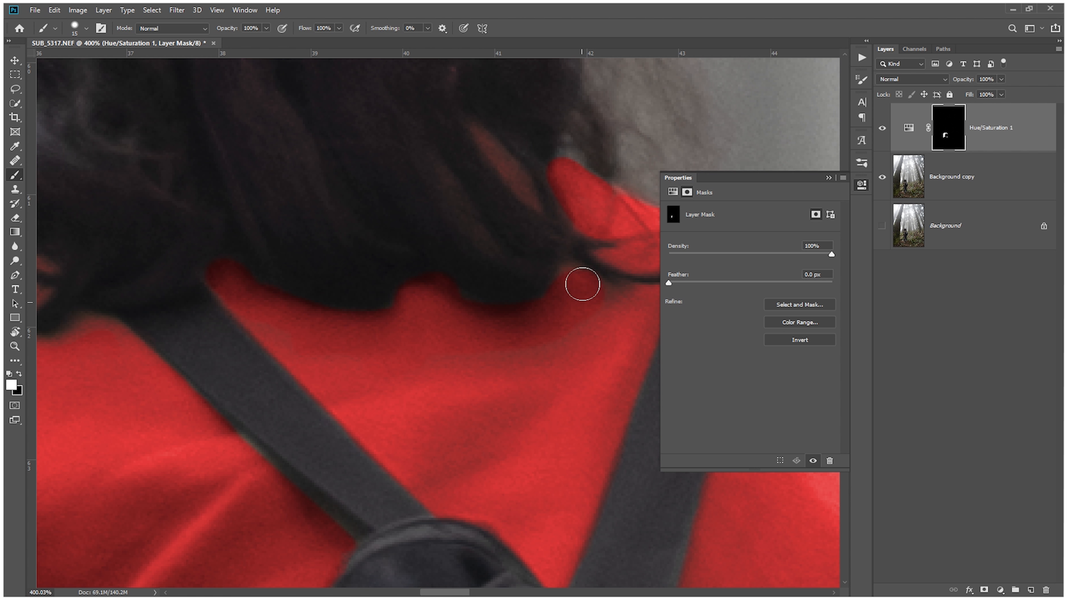
Step: Shrink the brush to 4 and paint white on the mask over the jacket gap between the hair strands, checking the opposite shoulder's edge
{"action": "scroll", "coordinate": [491, 155], "scroll_direction": "up", "scroll_amount": 4}
{"action": "key", "text": "bracketleft"}
{"action": "key", "text": "bracketleft"}
{"action": "key", "text": "bracketleft"}
{"action": "key", "text": "bracketleft"}
{"action": "key", "text": "bracketleft"}
{"action": "key", "text": "bracketleft"}
{"action": "key", "text": "bracketleft"}
{"action": "left_click_drag", "start_coordinate": [458, 110], "coordinate": [552, 210]}
{"action": "scroll", "coordinate": [598, 291], "scroll_direction": "down", "scroll_amount": 20}
{"action": "scroll", "coordinate": [576, 294], "scroll_direction": "up", "scroll_amount": 18}
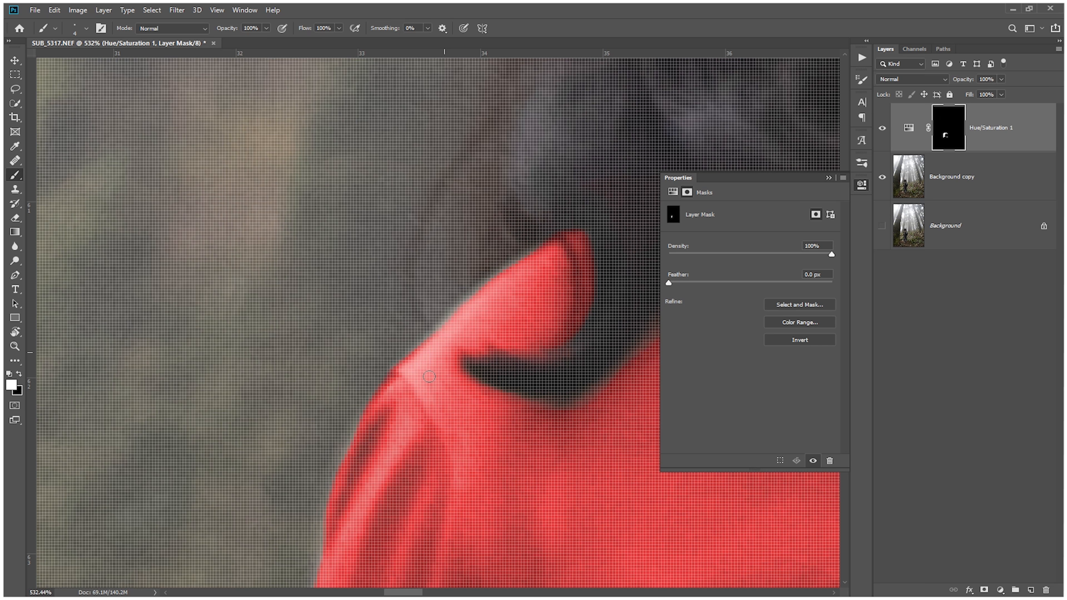
{"action": "scroll", "coordinate": [473, 284], "scroll_direction": "down", "scroll_amount": 5}
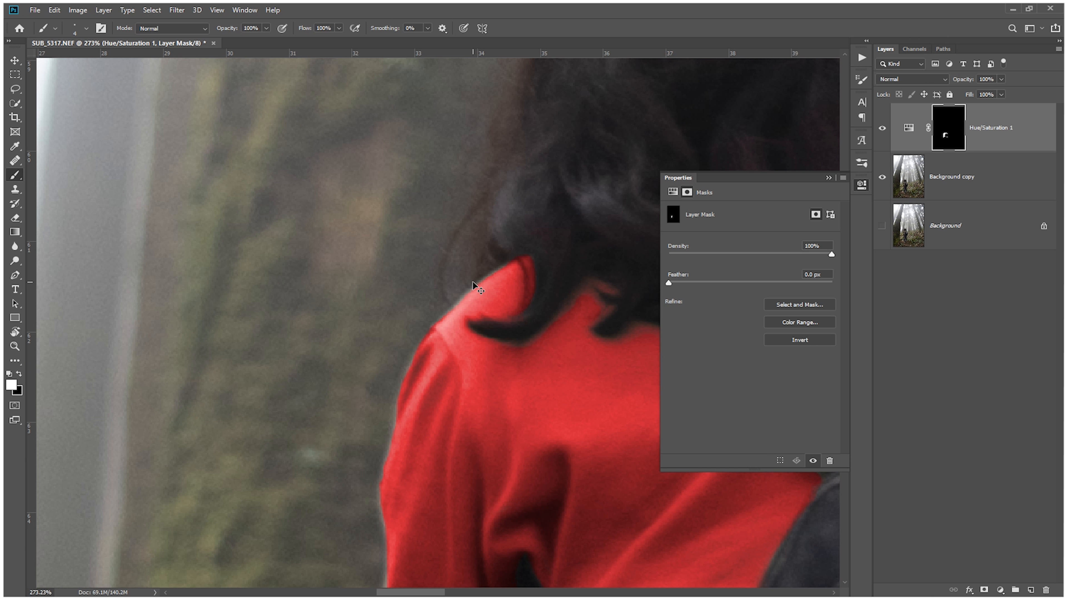
{"action": "scroll", "coordinate": [472, 282], "scroll_direction": "down", "scroll_amount": 15}
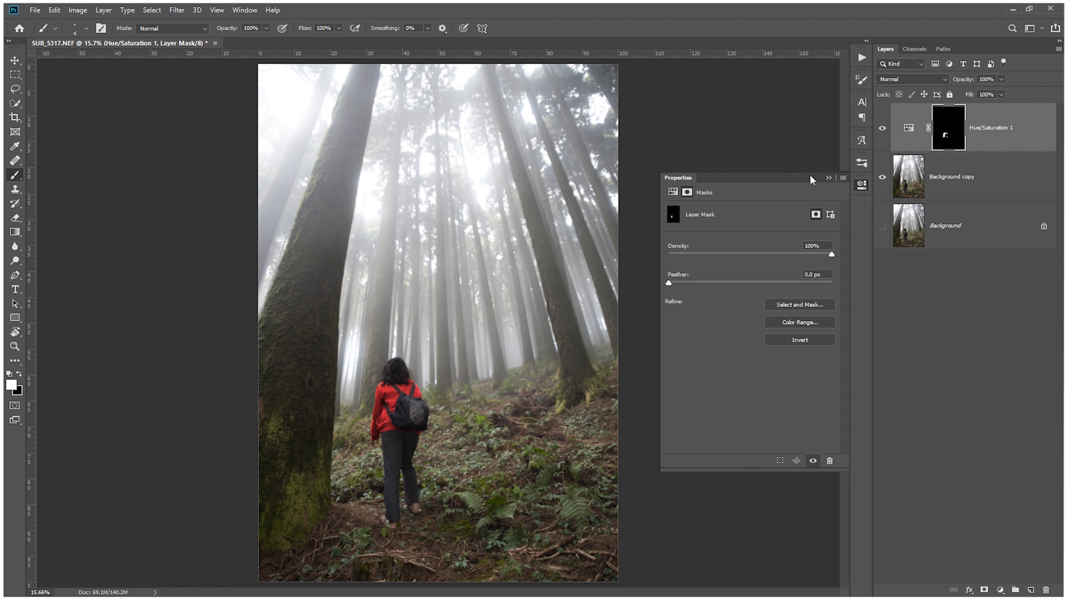
Step: Stamp all visible layers into a new top layer, hide the layers beneath it, and duplicate the stamped layer
{"action": "left_click", "coordinate": [827, 177]}
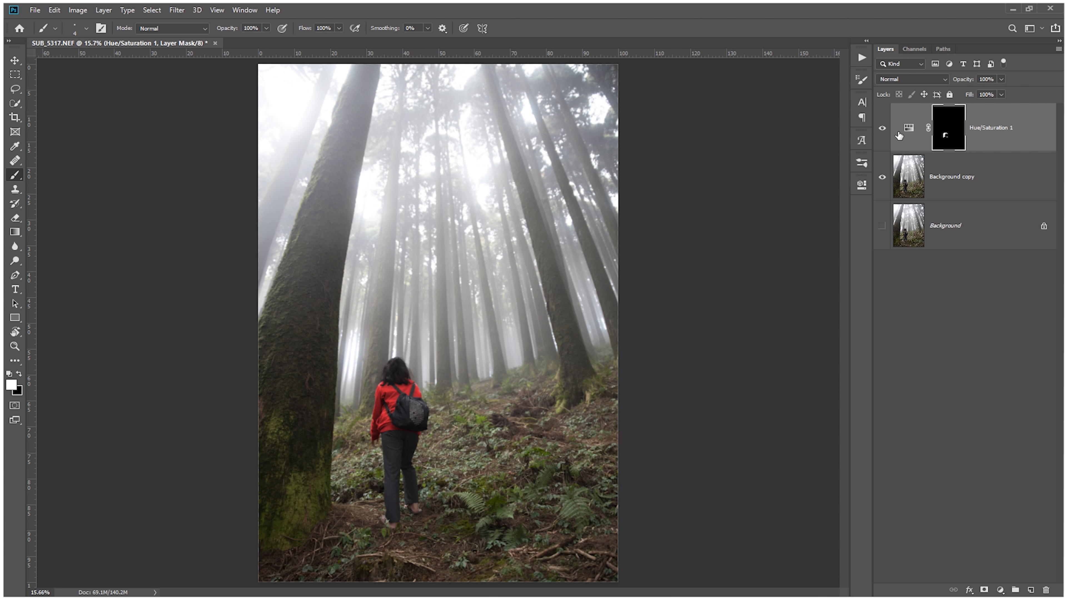
{"action": "left_click", "coordinate": [882, 130]}
{"action": "left_click", "coordinate": [882, 131]}
{"action": "key", "text": "ctrl+alt+shift+e"}
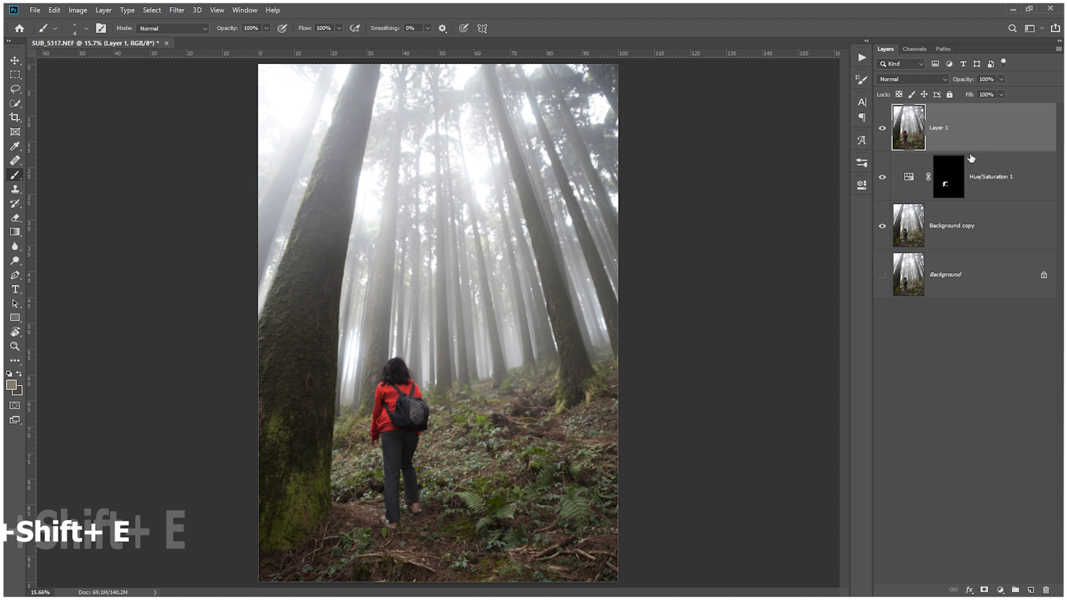
{"action": "left_click", "coordinate": [883, 128], "text": "alt"}
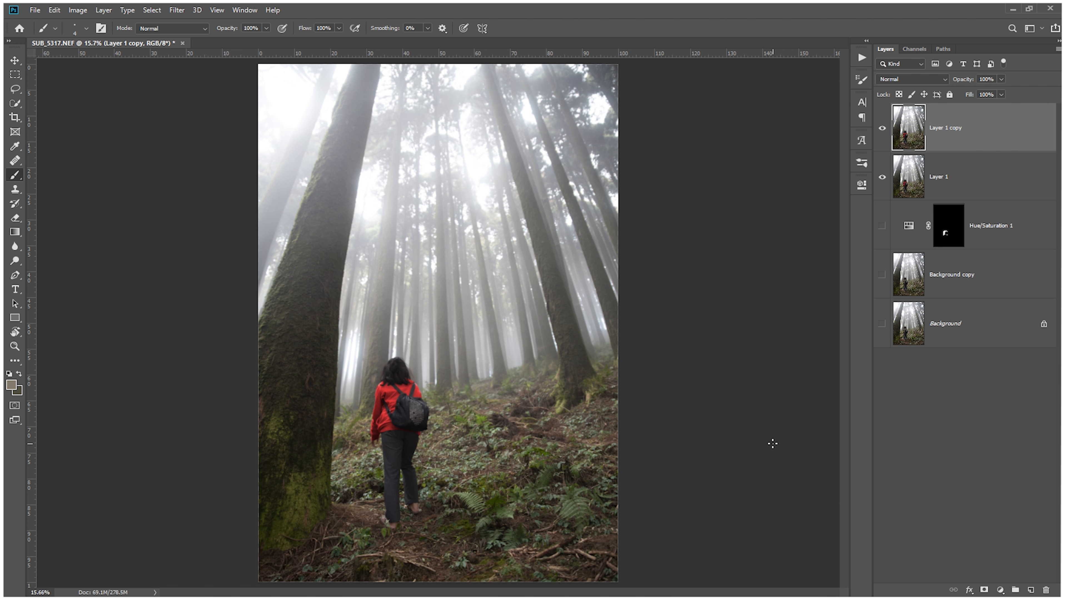
Step: Compare the merged red-jacket layer with the original Background by toggling layer visibility, both at full view and closer on the woman
{"action": "left_click", "coordinate": [881, 128]}
{"action": "left_click", "coordinate": [881, 324]}
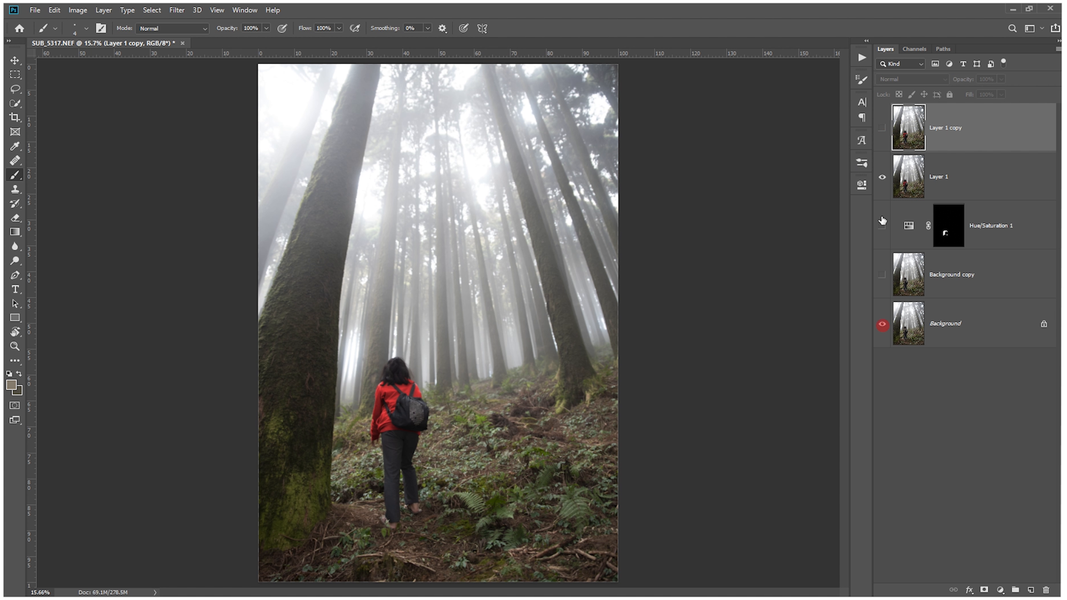
{"action": "left_click", "coordinate": [883, 181]}
{"action": "left_click", "coordinate": [883, 182]}
{"action": "left_click", "coordinate": [882, 181]}
{"action": "left_click", "coordinate": [883, 182]}
{"action": "left_click", "coordinate": [883, 181]}
{"action": "scroll", "coordinate": [368, 420], "scroll_direction": "up", "scroll_amount": 8}
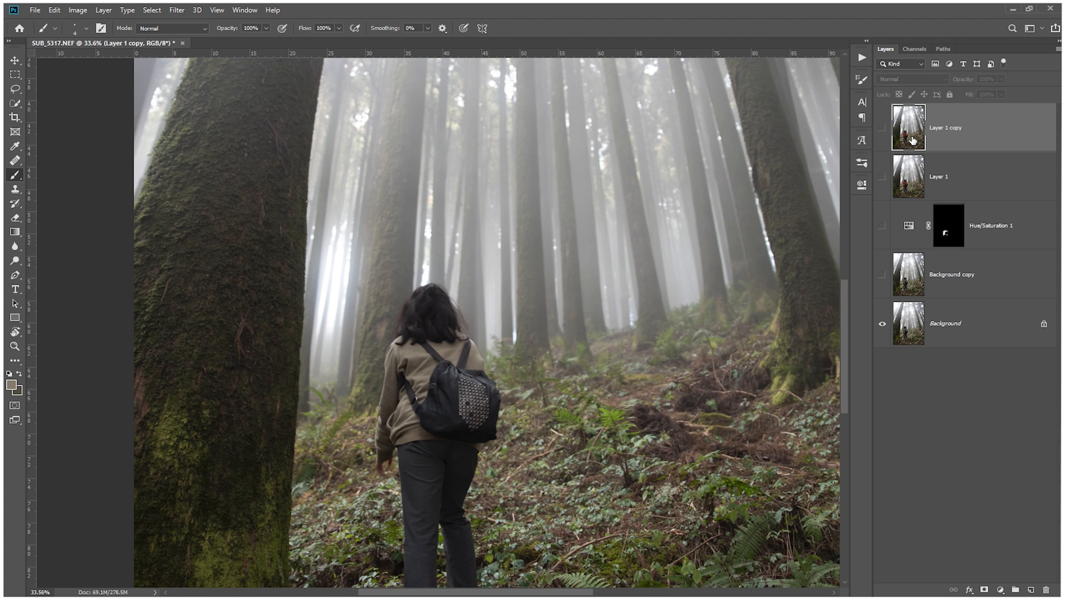
{"action": "left_click", "coordinate": [881, 181]}
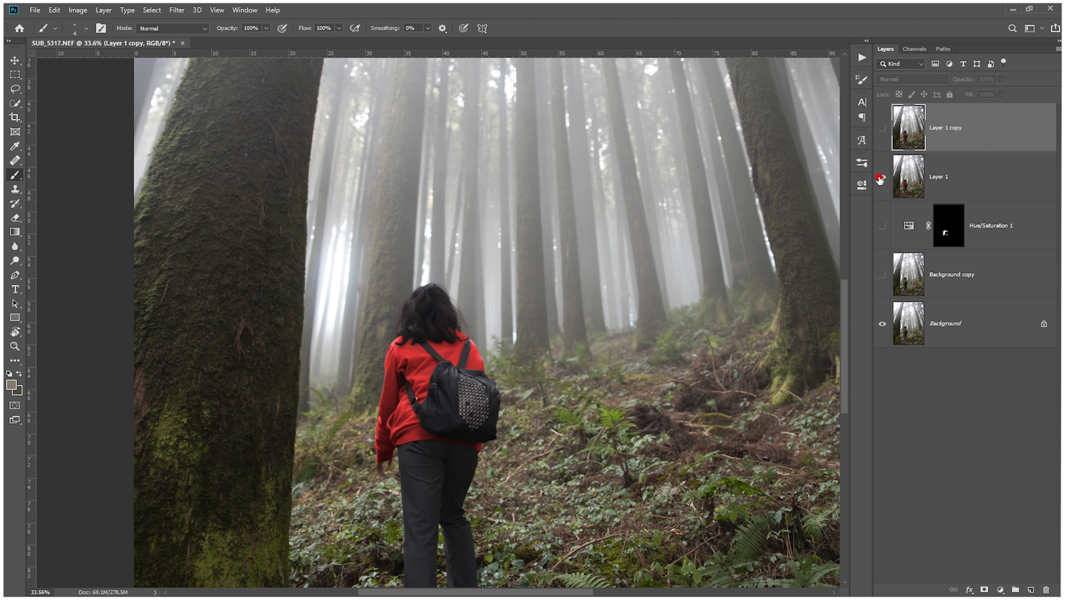
{"action": "left_click", "coordinate": [881, 181]}
{"action": "key", "text": "ctrl+0"}
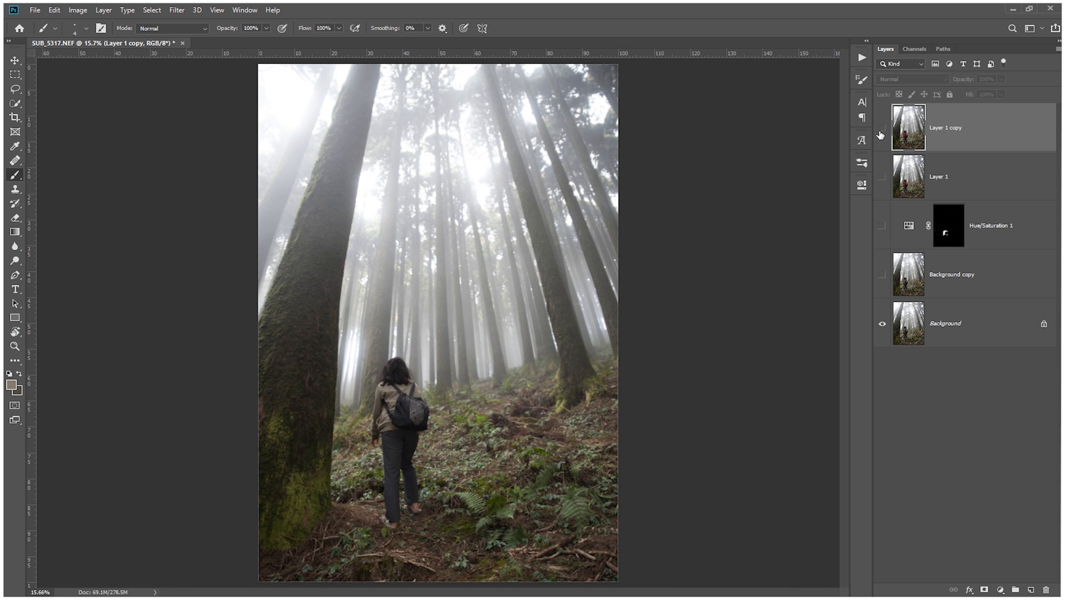
{"action": "left_click", "coordinate": [881, 134]}
{"action": "left_click", "coordinate": [880, 177]}
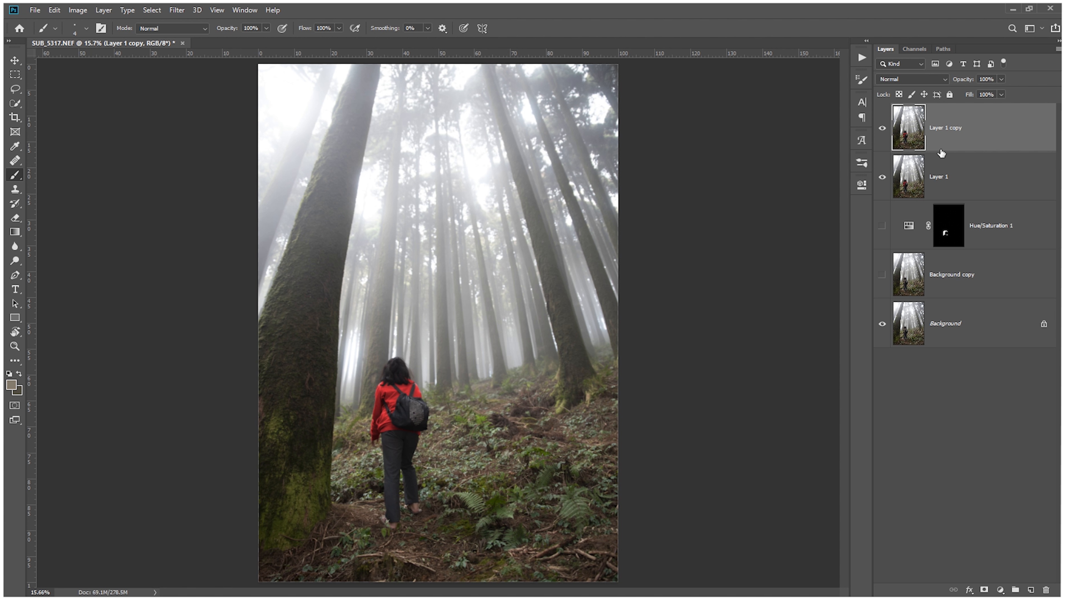
Step: Open the Camera Raw filter on the duplicated merged layer and set Temperature to -20, Tint to -14 and Exposure to -0.35
{"action": "key", "text": "ctrl+shift+a"}
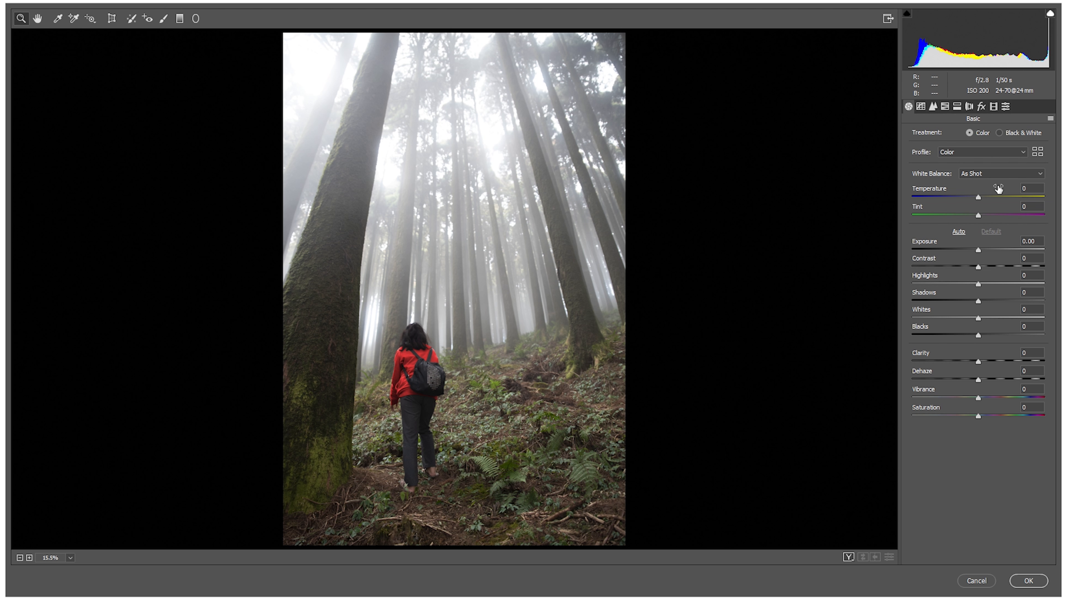
{"action": "left_click_drag", "start_coordinate": [1008, 190], "coordinate": [999, 192]}
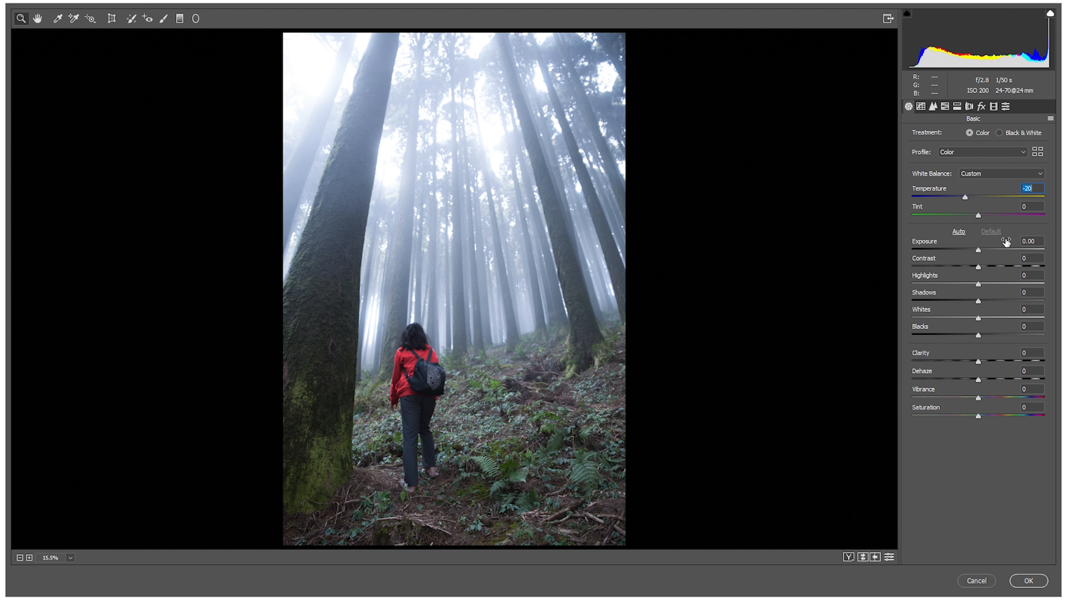
{"action": "left_click_drag", "start_coordinate": [1013, 209], "coordinate": [1003, 210]}
{"action": "left_click_drag", "start_coordinate": [1007, 243], "coordinate": [1003, 245]}
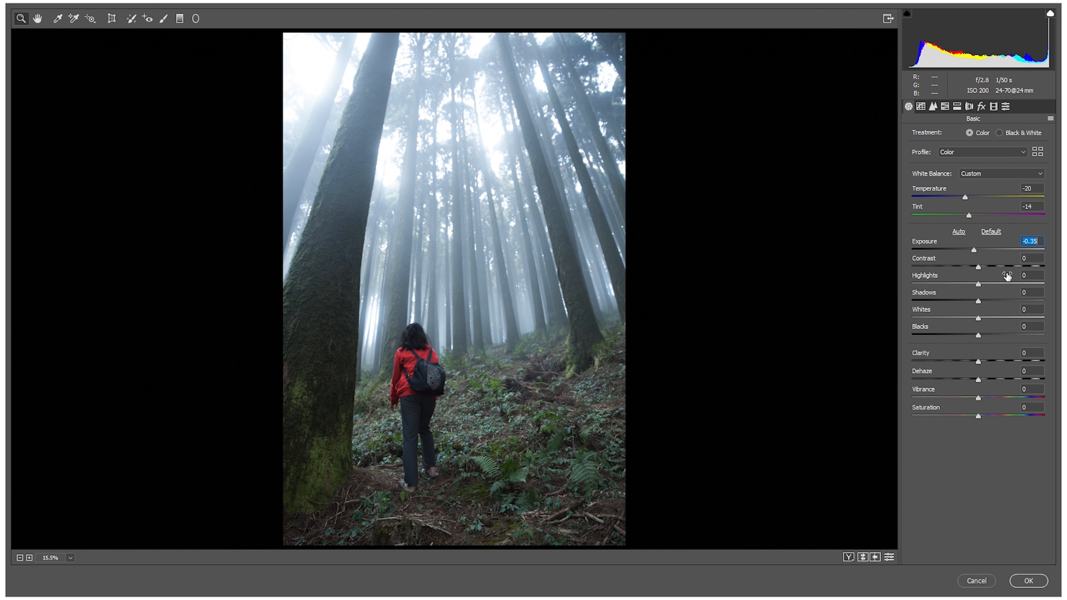
Step: Set Highlights to -100, Shadows to +62 and Blacks to +15
{"action": "left_click_drag", "start_coordinate": [1007, 278], "coordinate": [998, 281]}
{"action": "left_click_drag", "start_coordinate": [996, 282], "coordinate": [897, 299]}
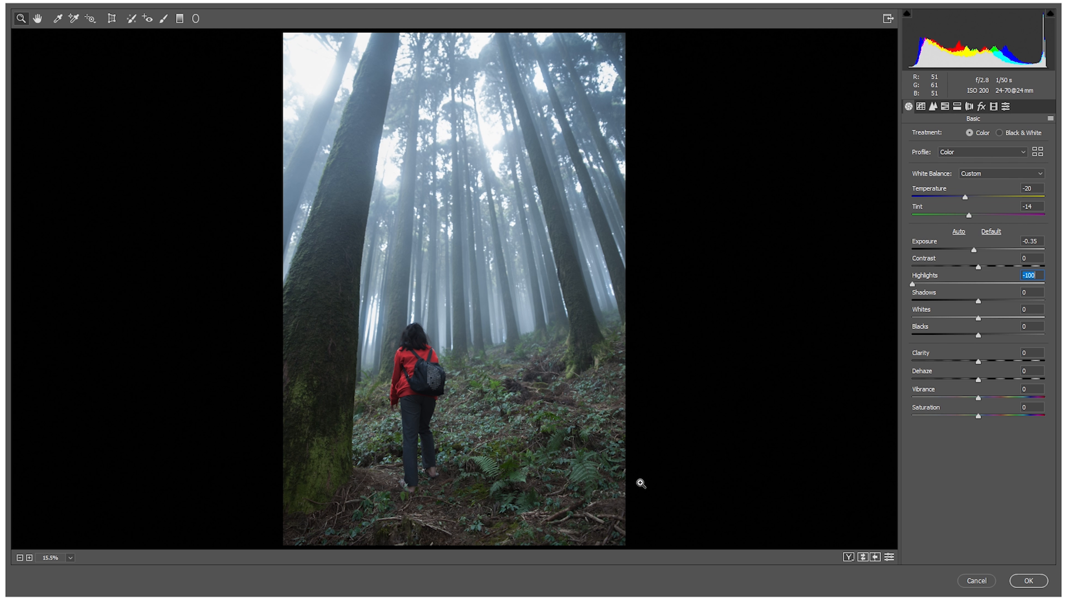
{"action": "left_click", "coordinate": [1006, 300]}
{"action": "left_click_drag", "start_coordinate": [1020, 296], "coordinate": [1030, 300]}
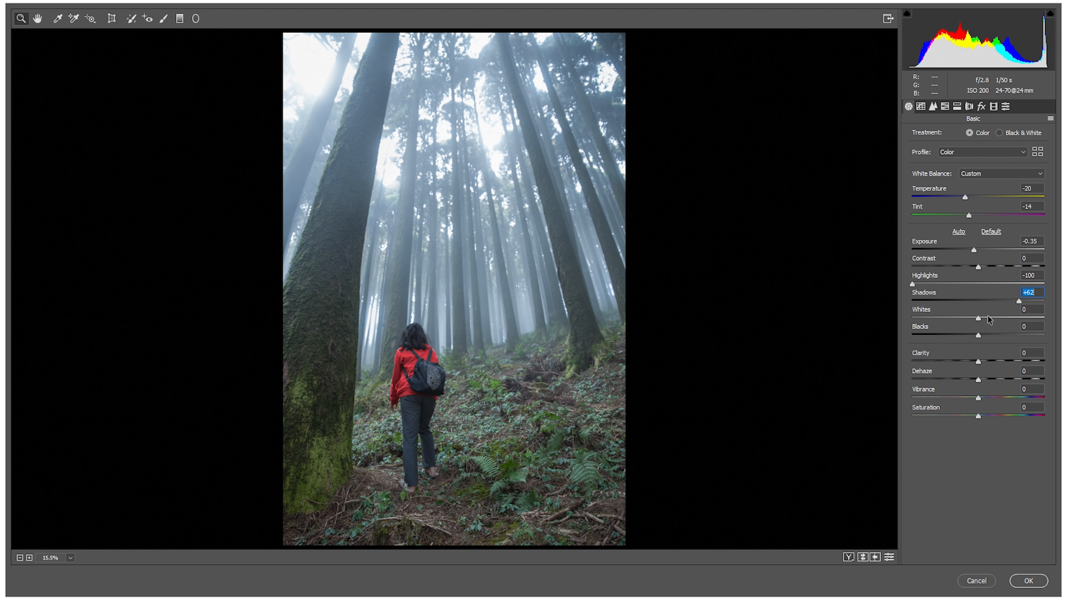
{"action": "left_click_drag", "start_coordinate": [996, 325], "coordinate": [1003, 330]}
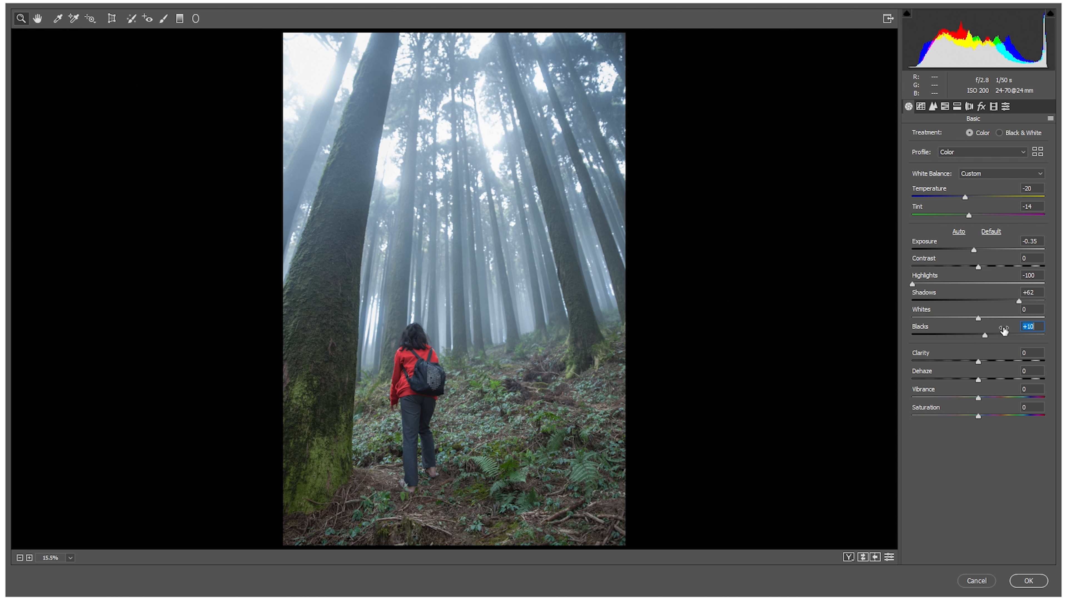
{"action": "left_click_drag", "start_coordinate": [1004, 330], "coordinate": [1005, 331]}
Step: Set Clarity to +6 and Dehaze to -11, and fine-tune the Saturation
{"action": "left_click_drag", "start_coordinate": [988, 354], "coordinate": [997, 355]}
{"action": "left_click_drag", "start_coordinate": [1006, 371], "coordinate": [1000, 375]}
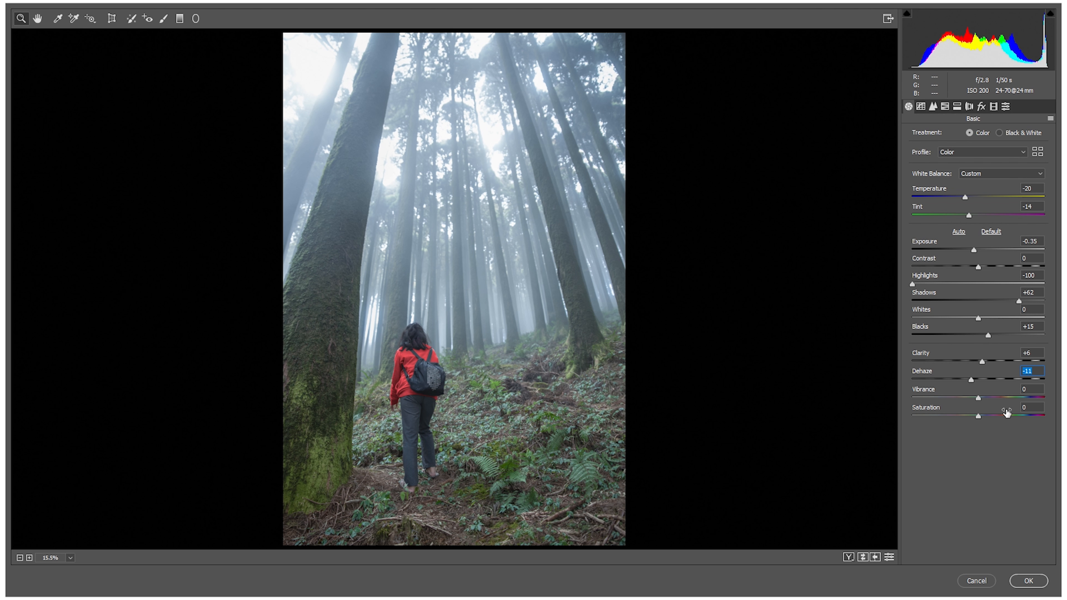
{"action": "left_click_drag", "start_coordinate": [1006, 413], "coordinate": [1005, 412]}
Step: Shape the RGB point tone curve with a shadow point at 78/74, a black point lifted to 48, and points in the midtones and highlights
{"action": "left_click", "coordinate": [920, 107]}
{"action": "left_click", "coordinate": [911, 106]}
{"action": "left_click", "coordinate": [919, 107]}
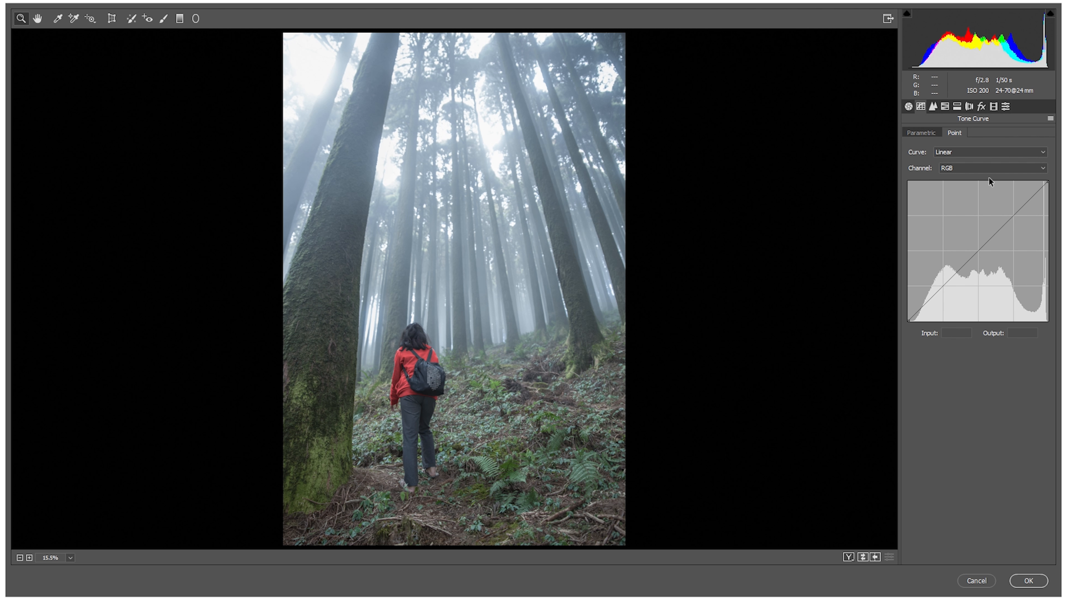
{"action": "left_click_drag", "start_coordinate": [950, 278], "coordinate": [950, 280]}
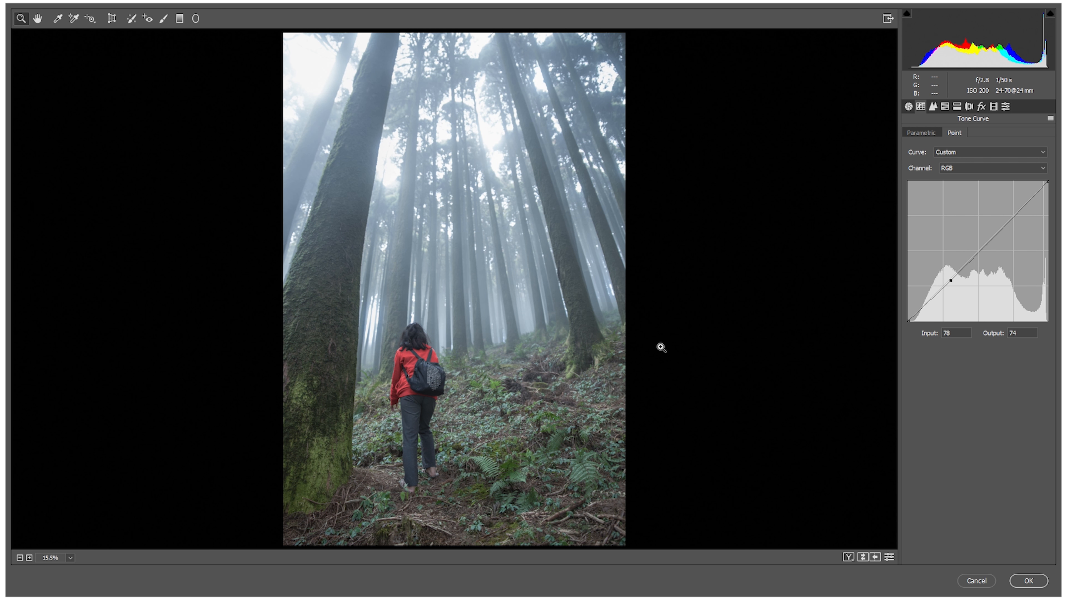
{"action": "left_click_drag", "start_coordinate": [908, 321], "coordinate": [913, 295]}
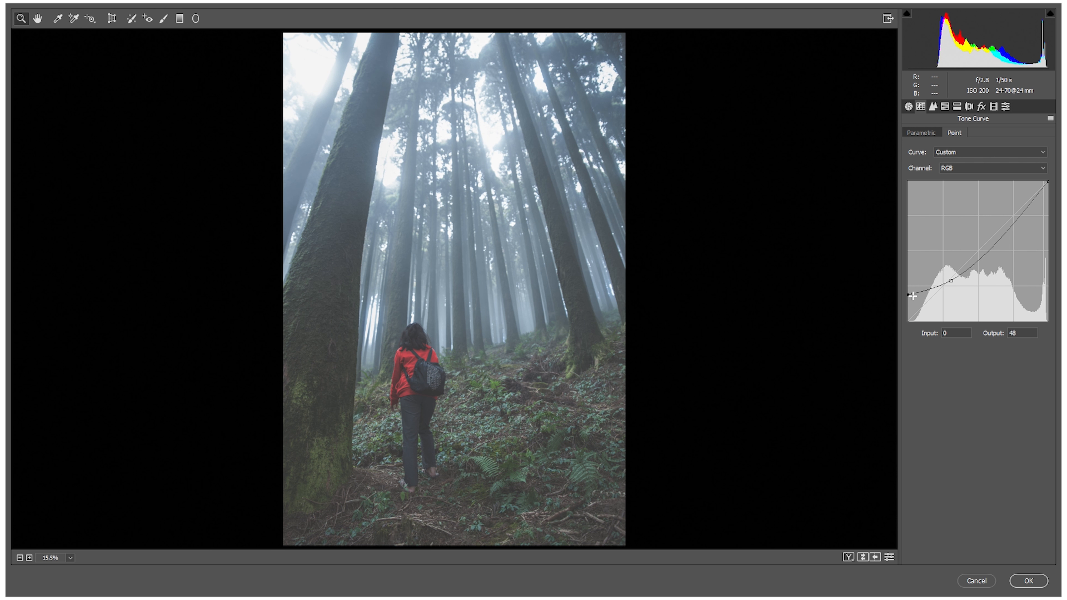
{"action": "left_click_drag", "start_coordinate": [983, 253], "coordinate": [1010, 215]}
{"action": "left_click", "coordinate": [1046, 182]}
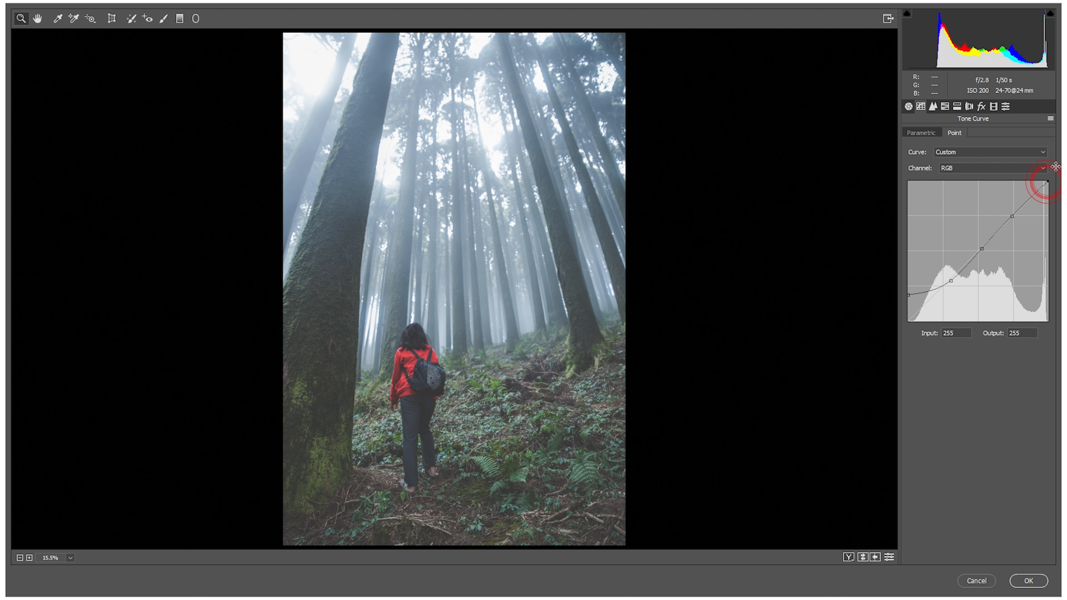
Step: Shape the Red channel curve into an S with points at 29/10 and 117/120, a lower-midtone point and raised highlights
{"action": "left_click", "coordinate": [1000, 168]}
{"action": "left_click", "coordinate": [991, 178]}
{"action": "mouse_move", "coordinate": [925, 303]}
{"action": "left_mouse_down"}
{"action": "mouse_move", "coordinate": [926, 313]}
{"action": "mouse_move", "coordinate": [922, 290]}
{"action": "mouse_move", "coordinate": [923, 315]}
{"action": "left_mouse_up"}
{"action": "left_click", "coordinate": [1005, 167]}
{"action": "left_click", "coordinate": [918, 169]}
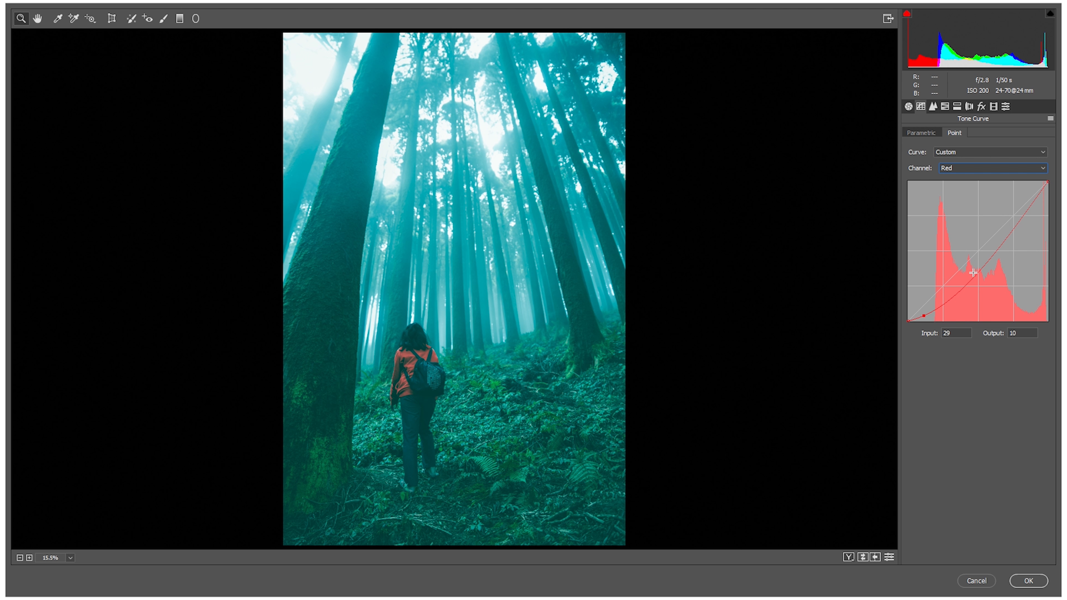
{"action": "mouse_move", "coordinate": [971, 276]}
{"action": "left_mouse_down"}
{"action": "mouse_move", "coordinate": [953, 263]}
{"action": "mouse_move", "coordinate": [954, 286]}
{"action": "left_mouse_up"}
{"action": "mouse_move", "coordinate": [983, 249]}
{"action": "left_mouse_down"}
{"action": "mouse_move", "coordinate": [983, 224]}
{"action": "mouse_move", "coordinate": [972, 255]}
{"action": "left_mouse_up"}
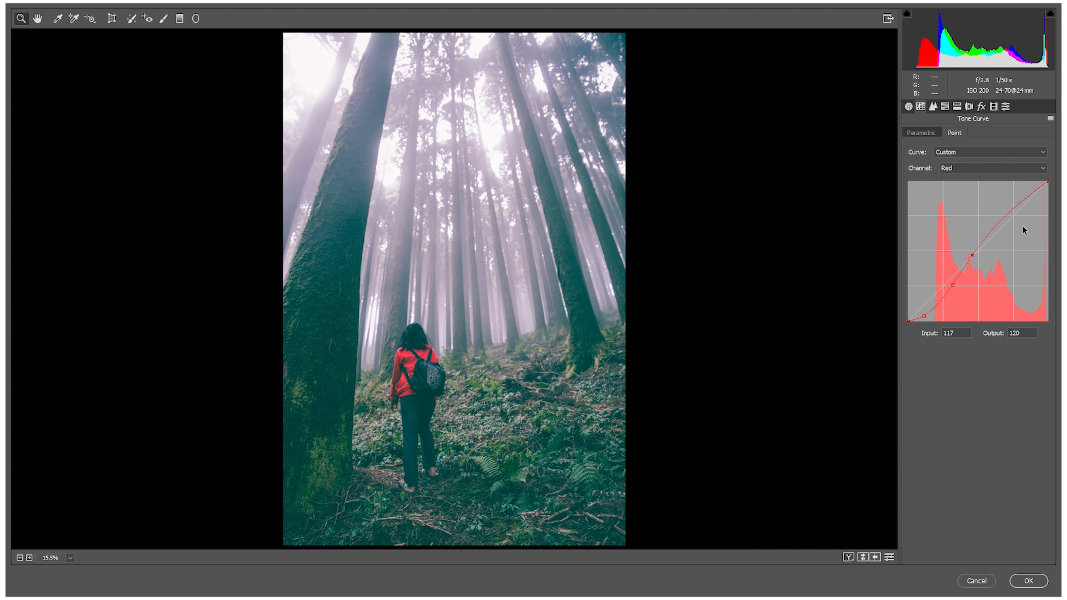
{"action": "mouse_move", "coordinate": [1005, 214]}
{"action": "left_mouse_down"}
{"action": "mouse_move", "coordinate": [998, 219]}
{"action": "mouse_move", "coordinate": [1004, 212]}
{"action": "left_mouse_up"}
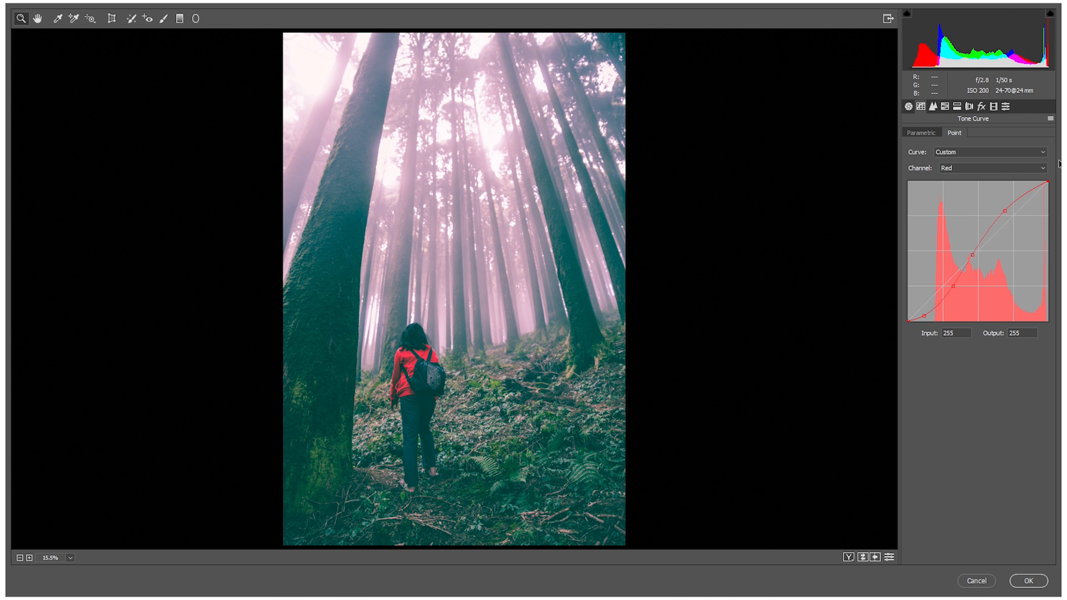
Step: Shape the Green channel curve into an S with lowered shadows, anchored midtones and raised highlights
{"action": "left_click", "coordinate": [1027, 169]}
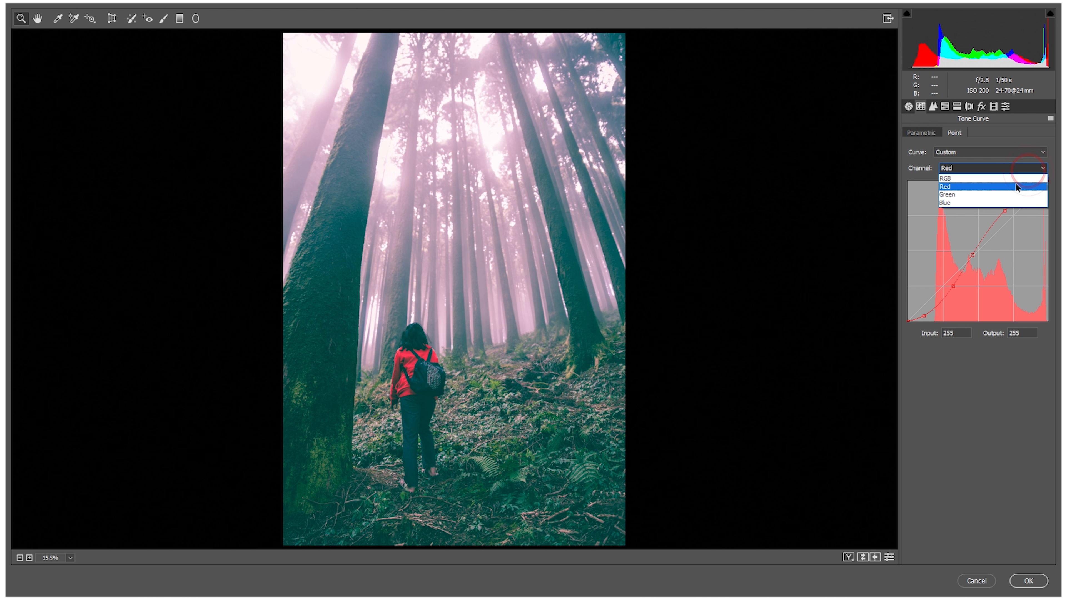
{"action": "left_click", "coordinate": [1010, 194]}
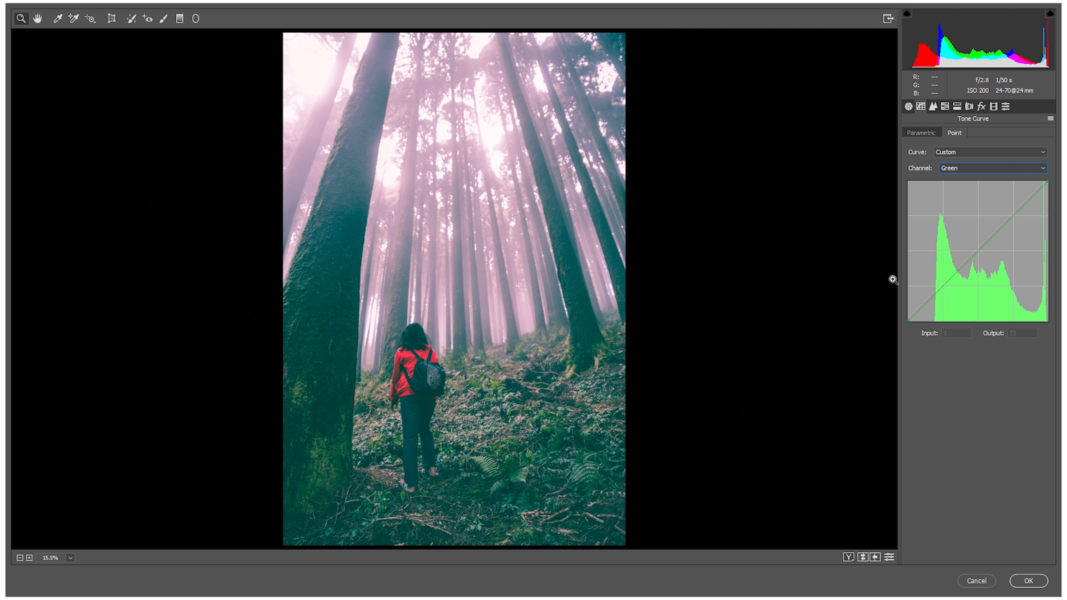
{"action": "left_click_drag", "start_coordinate": [941, 281], "coordinate": [970, 254]}
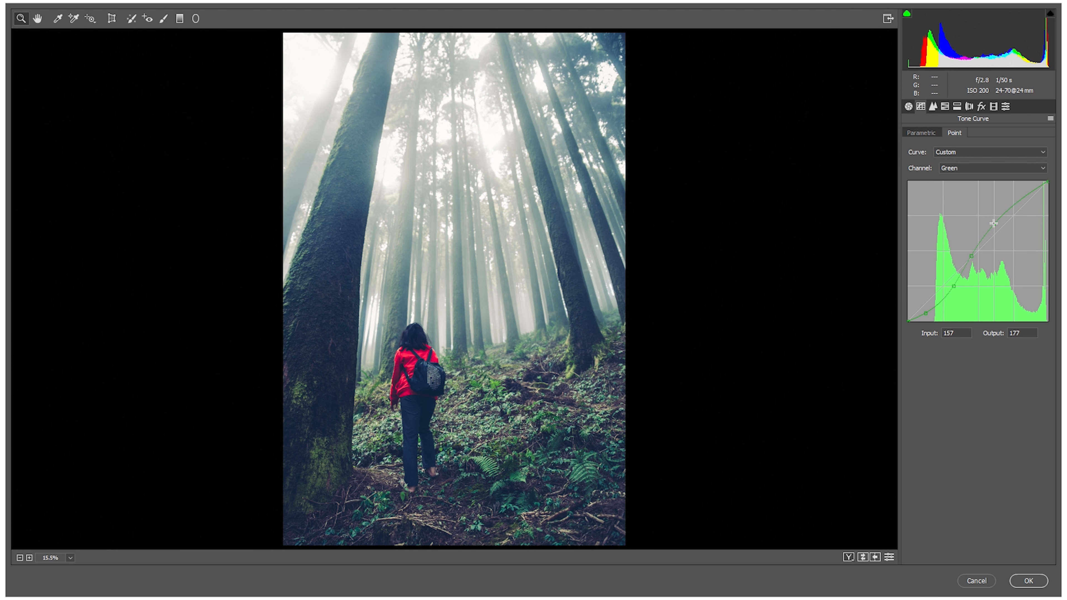
{"action": "left_click_drag", "start_coordinate": [1005, 214], "coordinate": [1004, 210]}
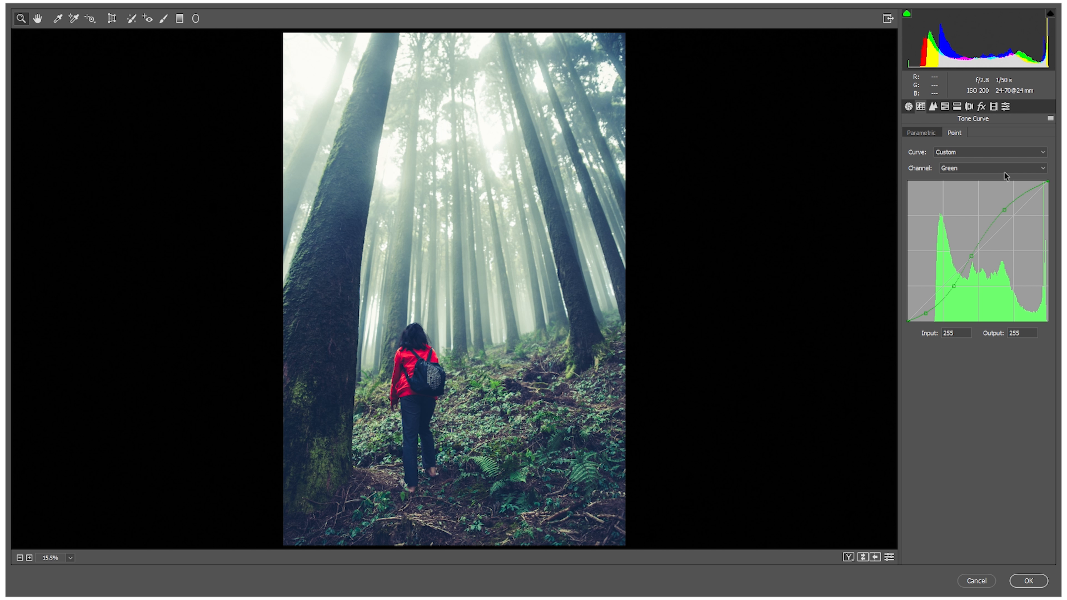
Step: Shape the Blue channel curve into an S with lowered shadows and raised midtones and highlights, keeping the white point at 255/255
{"action": "left_click", "coordinate": [1018, 169]}
{"action": "left_click", "coordinate": [1001, 199]}
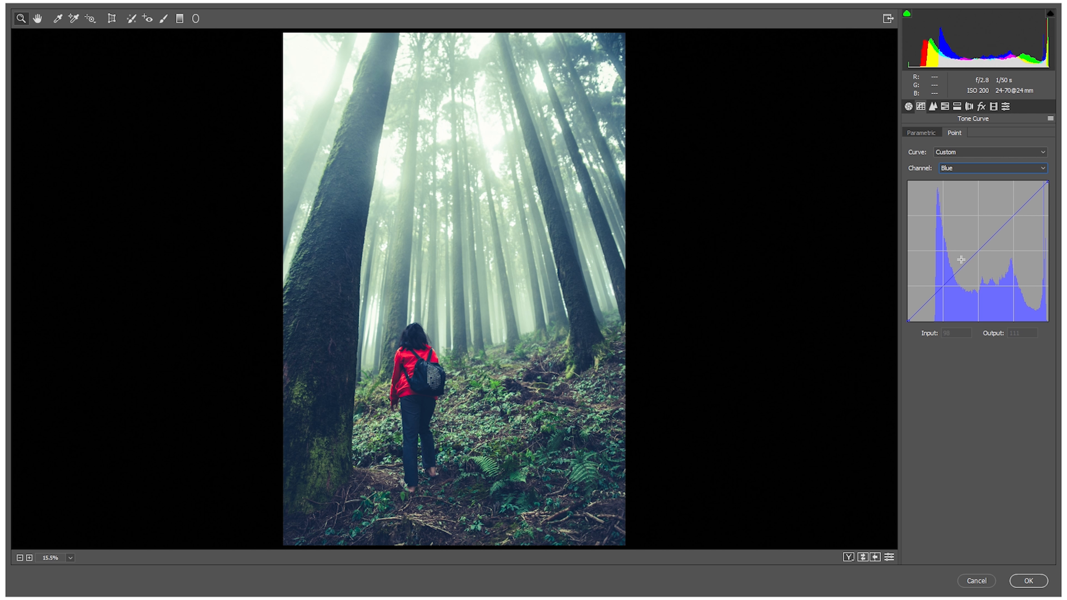
{"action": "left_click_drag", "start_coordinate": [931, 297], "coordinate": [1003, 209]}
{"action": "left_click", "coordinate": [1041, 185]}
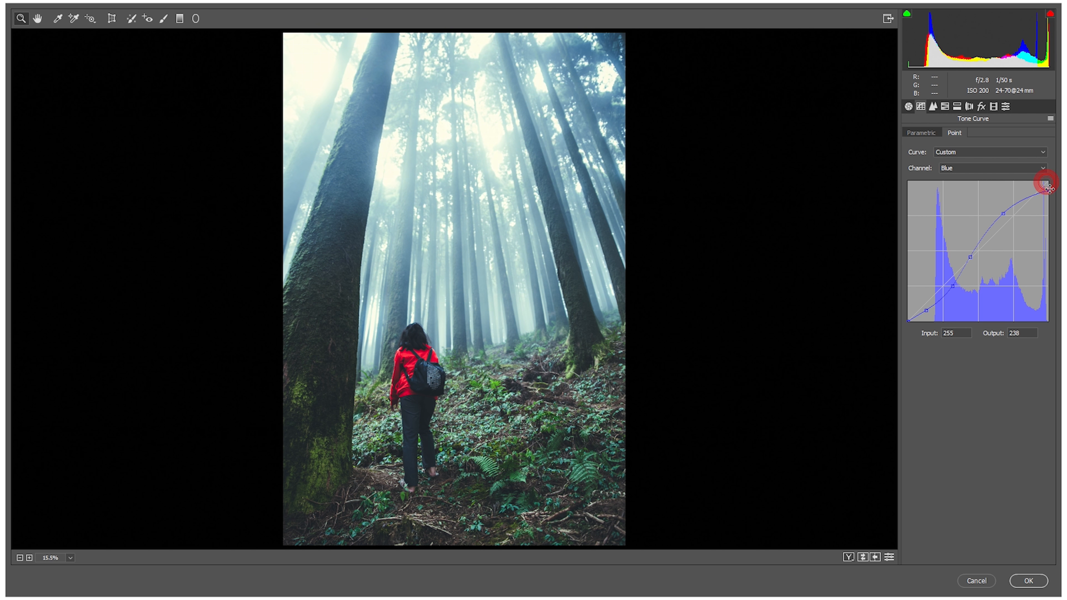
{"action": "left_click", "coordinate": [933, 108]}
{"action": "left_click", "coordinate": [922, 108]}
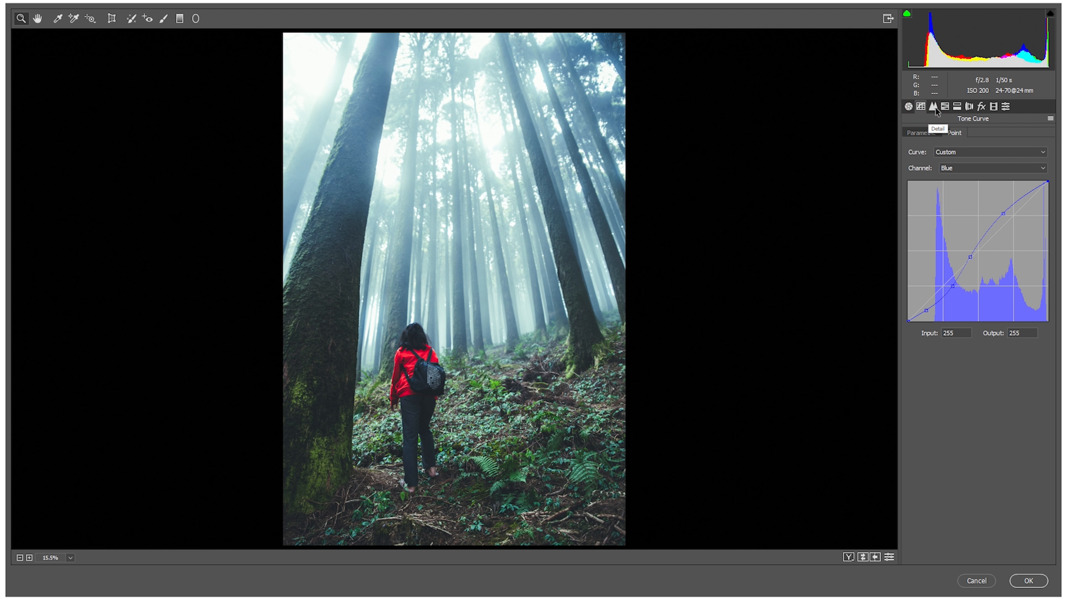
Step: Set the Sharpening Amount to 11 and Color noise reduction to 17, checking the detail around the woman up close
{"action": "left_click", "coordinate": [933, 106]}
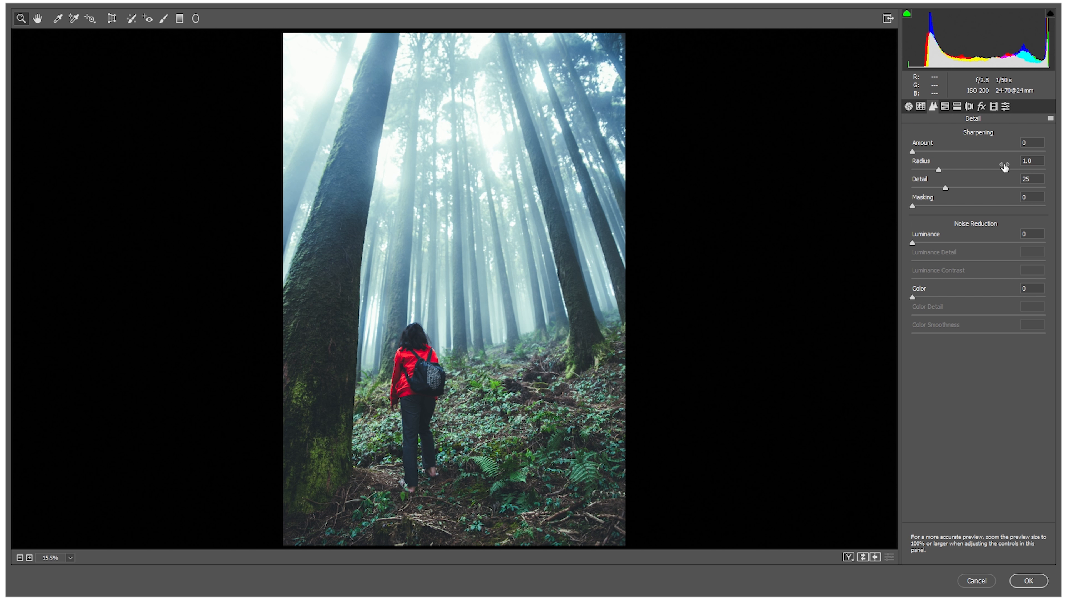
{"action": "left_click_drag", "start_coordinate": [987, 147], "coordinate": [993, 146]}
{"action": "left_click_drag", "start_coordinate": [988, 290], "coordinate": [997, 291]}
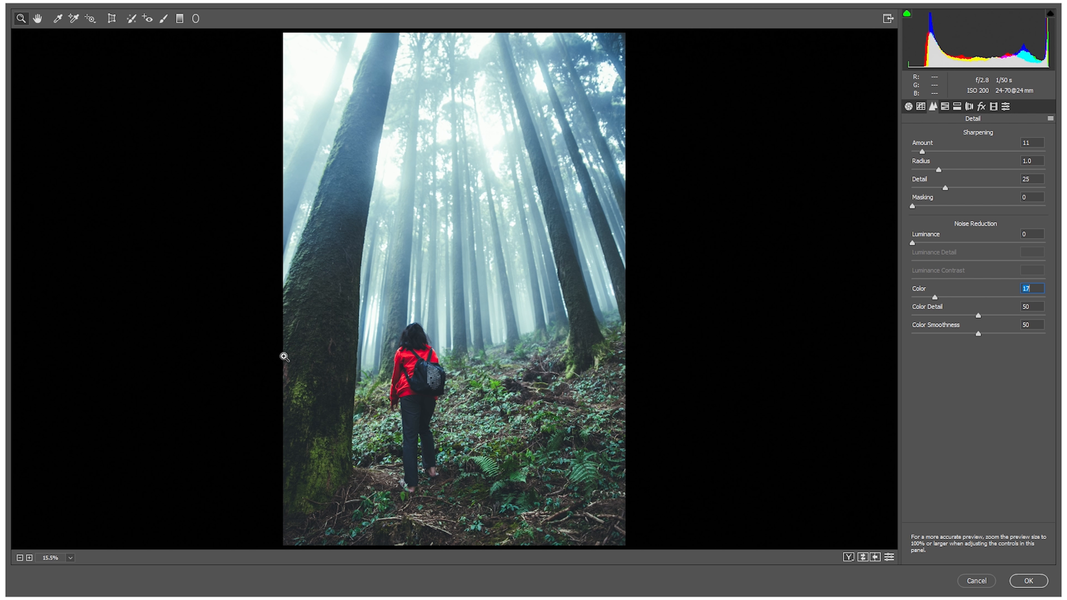
{"action": "left_click_drag", "start_coordinate": [313, 299], "coordinate": [446, 381]}
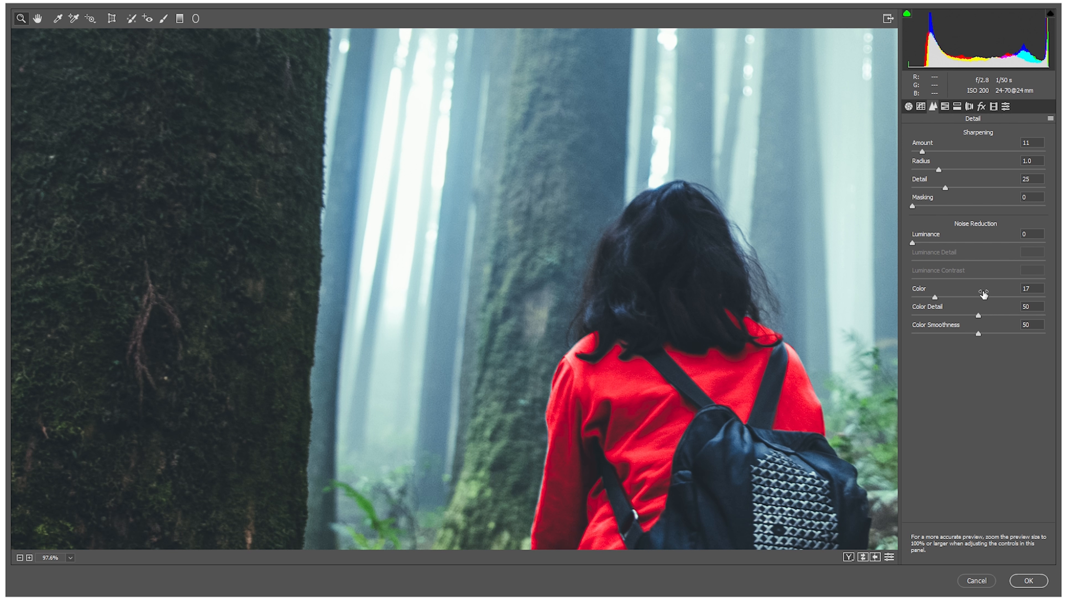
{"action": "left_click_drag", "start_coordinate": [983, 294], "coordinate": [978, 294]}
{"action": "right_click", "coordinate": [324, 288]}
{"action": "left_click", "coordinate": [371, 341]}
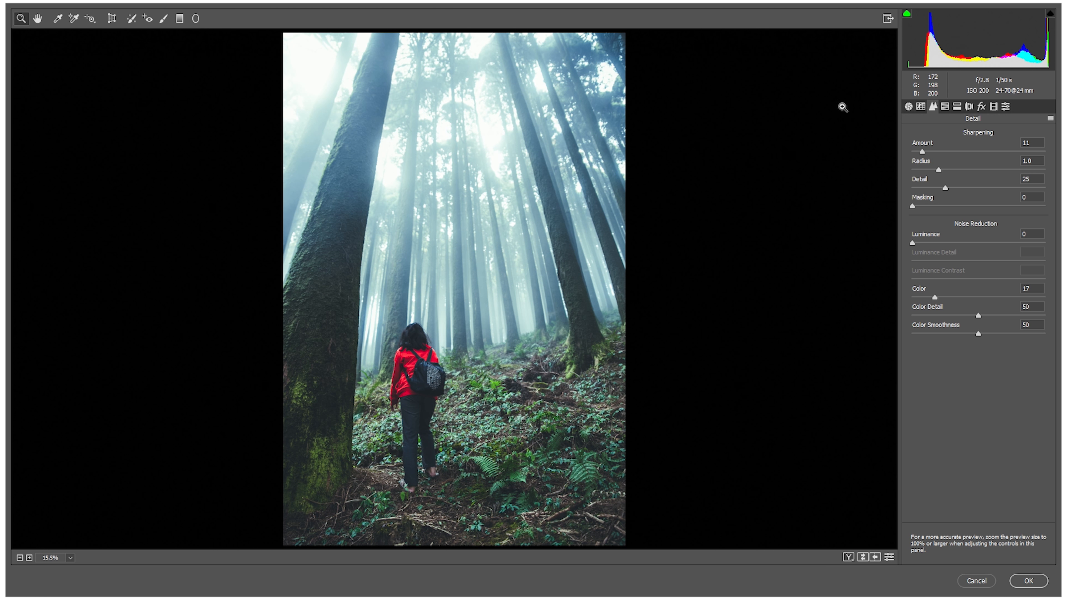
Step: Set the HSL hues to Reds +15, Oranges +1, Yellows +10, Greens +15, Aquas +10, Blues -5, Purples +18 and Magentas +22
{"action": "left_click", "coordinate": [944, 107]}
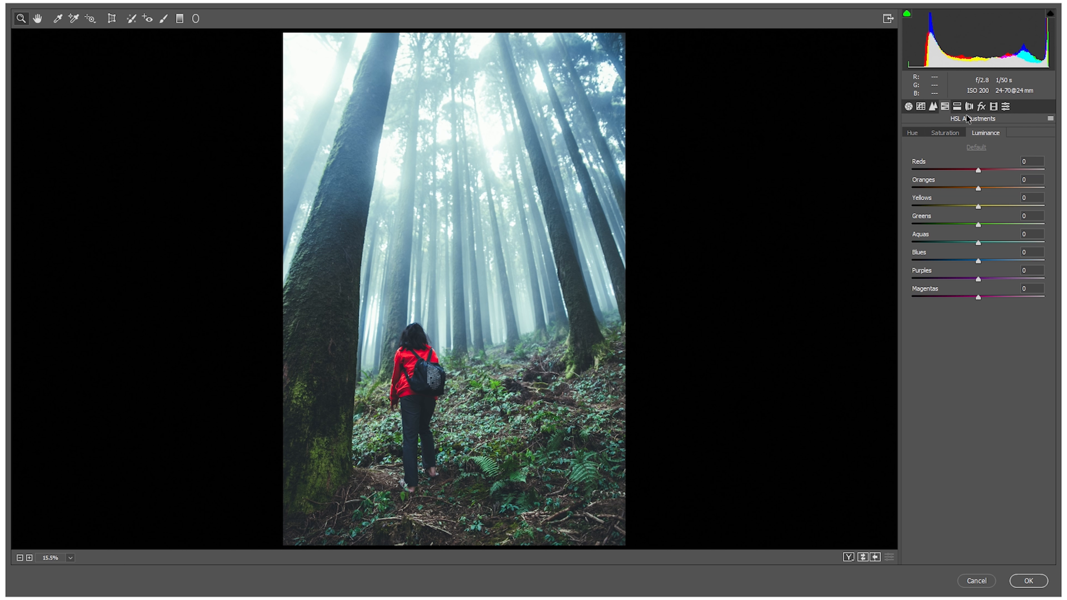
{"action": "left_click", "coordinate": [917, 134]}
{"action": "left_click", "coordinate": [950, 133]}
{"action": "left_click", "coordinate": [980, 133]}
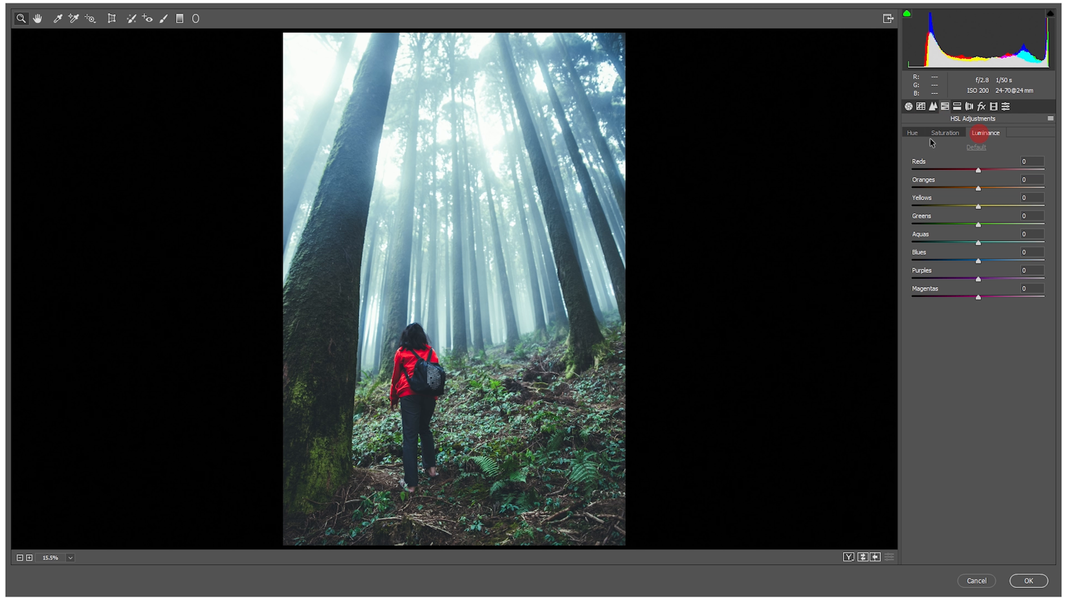
{"action": "left_click", "coordinate": [912, 134]}
{"action": "left_click", "coordinate": [959, 134]}
{"action": "left_click", "coordinate": [915, 135]}
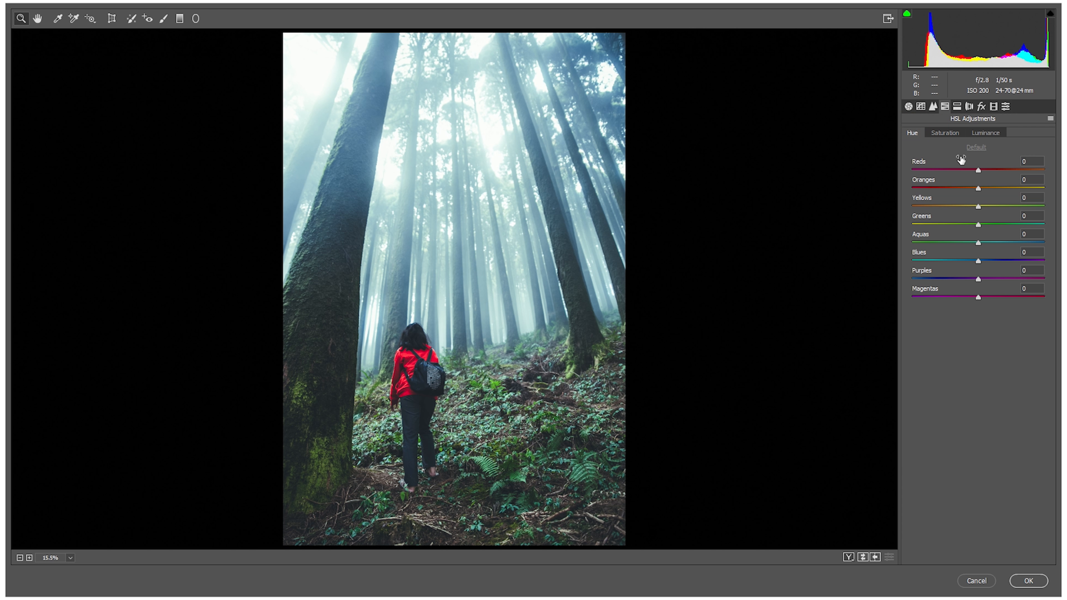
{"action": "left_click_drag", "start_coordinate": [1001, 163], "coordinate": [1005, 200]}
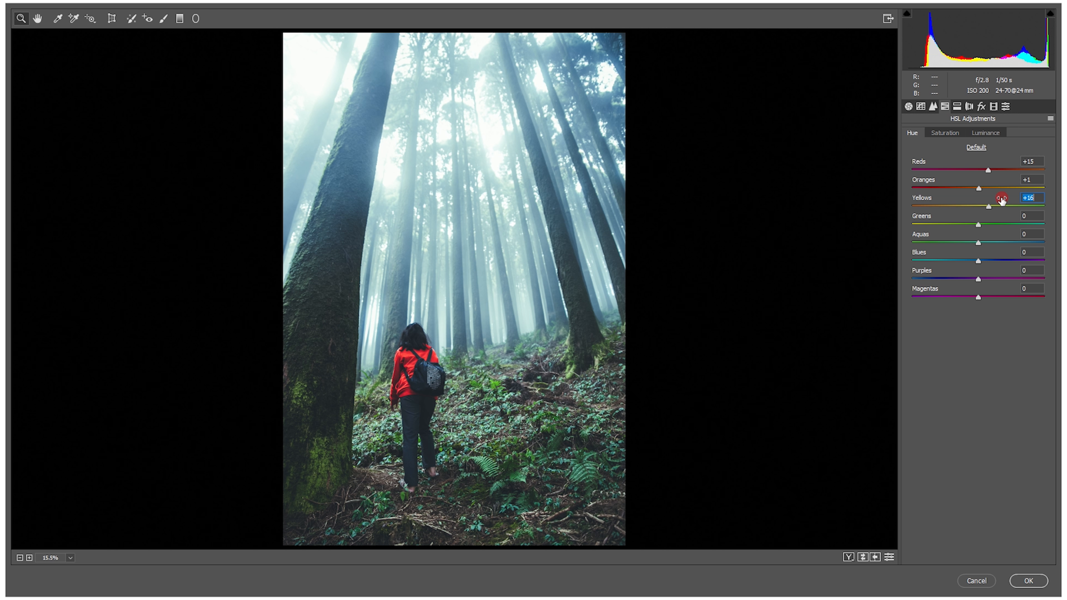
{"action": "left_click_drag", "start_coordinate": [1003, 199], "coordinate": [1000, 255]}
{"action": "mouse_move", "coordinate": [992, 271]}
{"action": "left_mouse_down"}
{"action": "mouse_move", "coordinate": [1003, 272]}
{"action": "mouse_move", "coordinate": [999, 290]}
{"action": "left_mouse_up"}
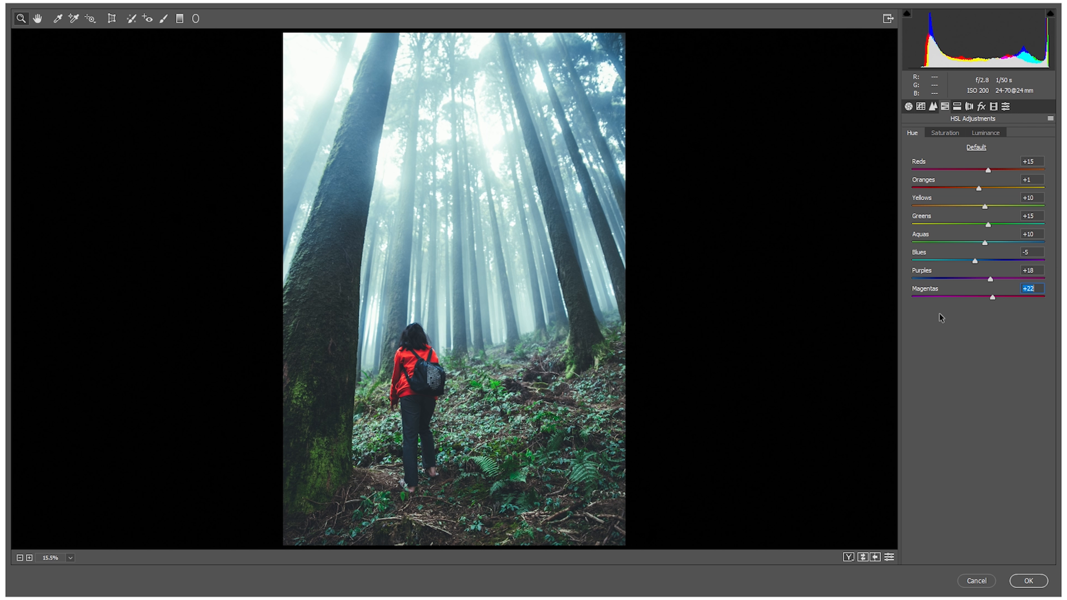
Step: Set the HSL saturation to Reds -6, Oranges -17, Yellows -15, Greens -36, Aquas 0, Blues -16, Purples -37 and Magentas -37
{"action": "left_click", "coordinate": [945, 132]}
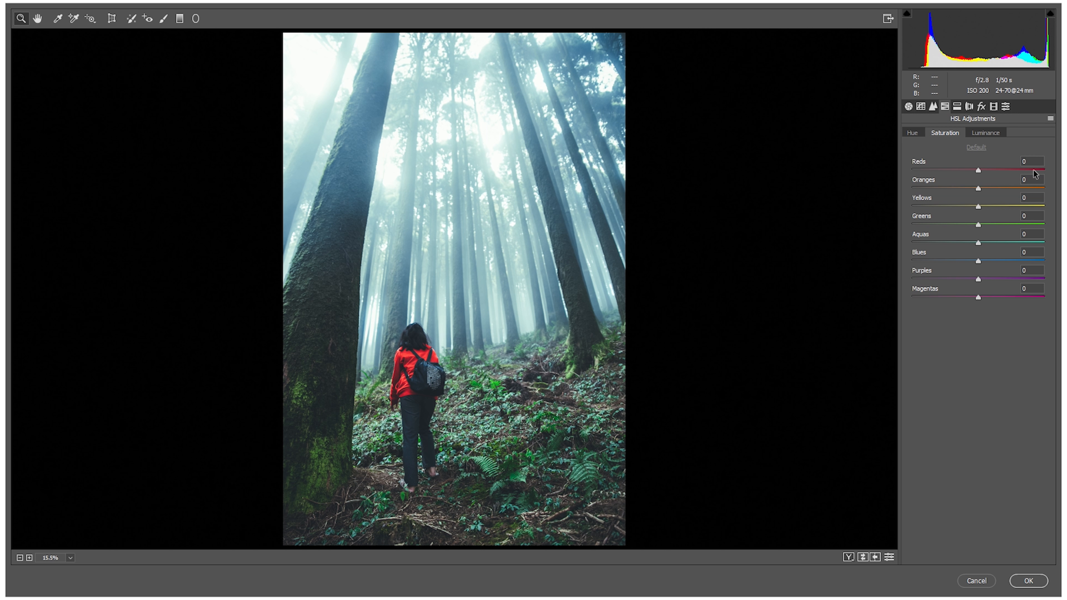
{"action": "left_click", "coordinate": [1002, 161]}
{"action": "left_click_drag", "start_coordinate": [1001, 163], "coordinate": [1012, 204]}
{"action": "type", "text": "0"}
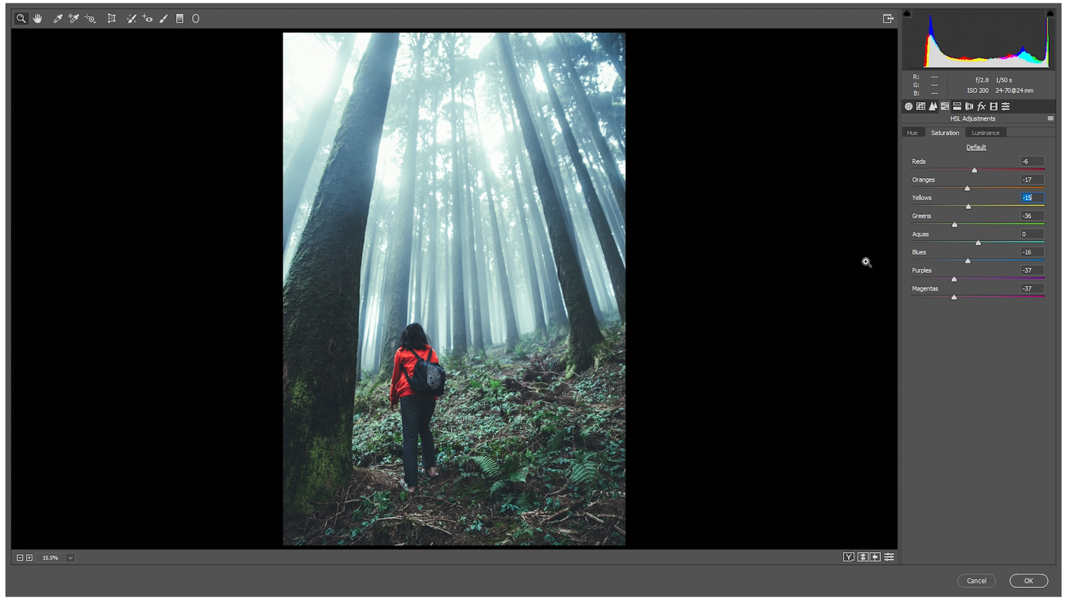
Step: Set the HSL luminance to Oranges +38, Yellows +13, Greens +25, Aquas -57 and Blues +5, and fine-tune the Magentas
{"action": "left_click", "coordinate": [994, 135]}
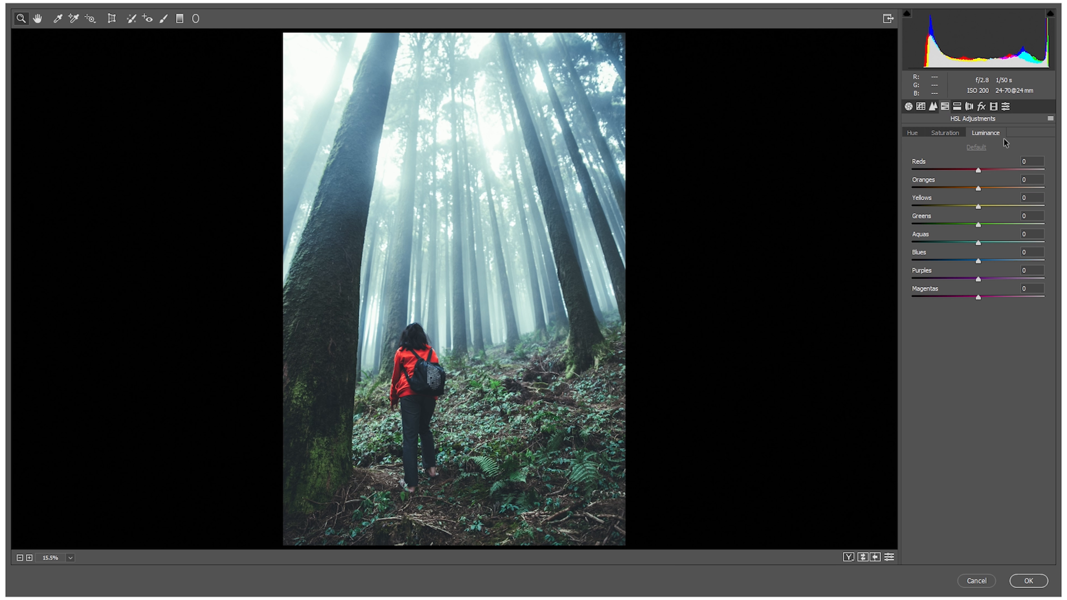
{"action": "left_click", "coordinate": [993, 165]}
{"action": "left_click", "coordinate": [1003, 187]}
{"action": "left_click", "coordinate": [987, 205]}
{"action": "left_click", "coordinate": [994, 224]}
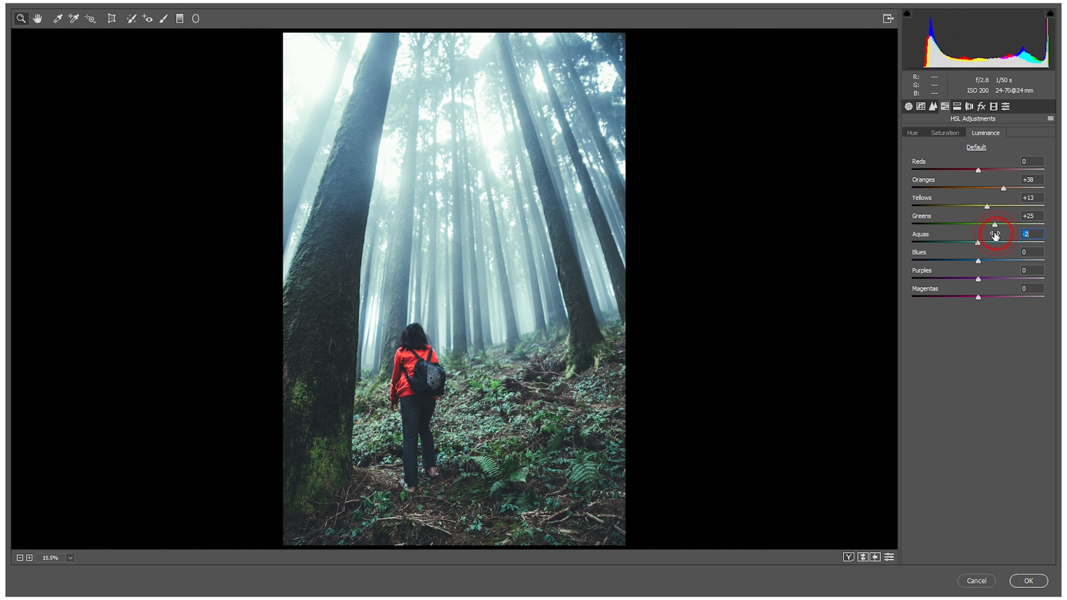
{"action": "left_click", "coordinate": [951, 243]}
{"action": "left_click_drag", "start_coordinate": [928, 243], "coordinate": [920, 242]}
{"action": "left_click", "coordinate": [981, 261]}
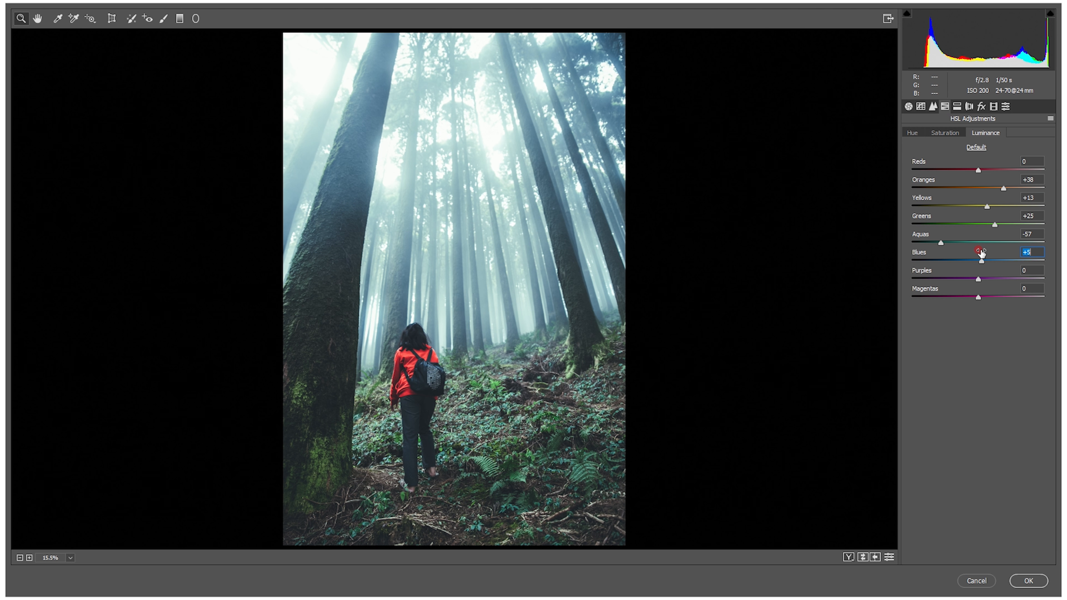
{"action": "left_click_drag", "start_coordinate": [999, 295], "coordinate": [987, 296]}
Step: Tint the highlights with Split Toning at Hue 204, trying Saturation 30 and reducing it to a subtler amount
{"action": "left_click", "coordinate": [954, 107]}
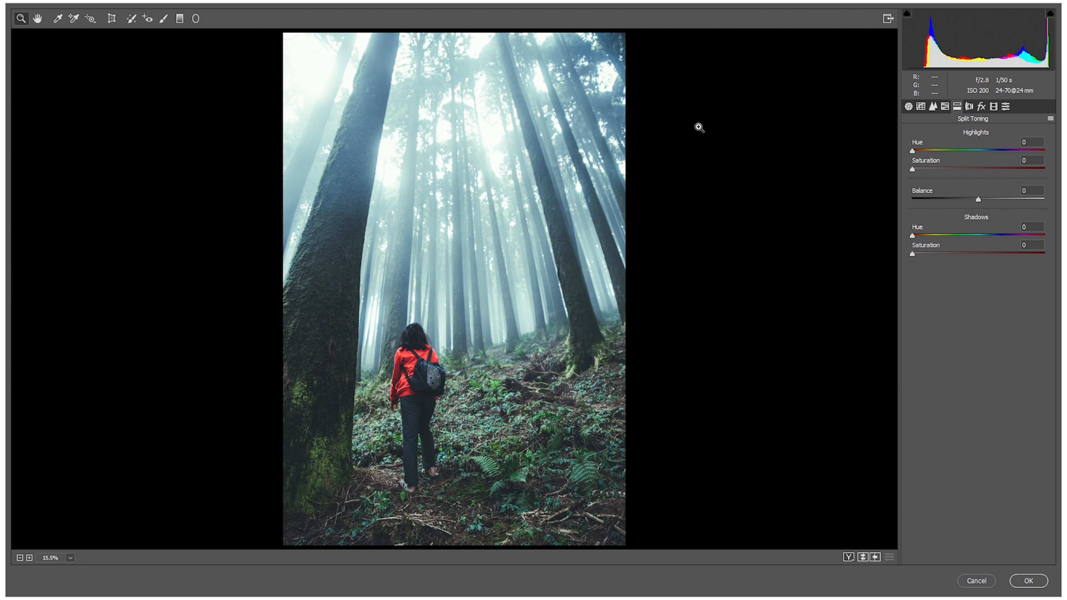
{"action": "left_click", "coordinate": [1026, 160]}
{"action": "type", "text": "30"}
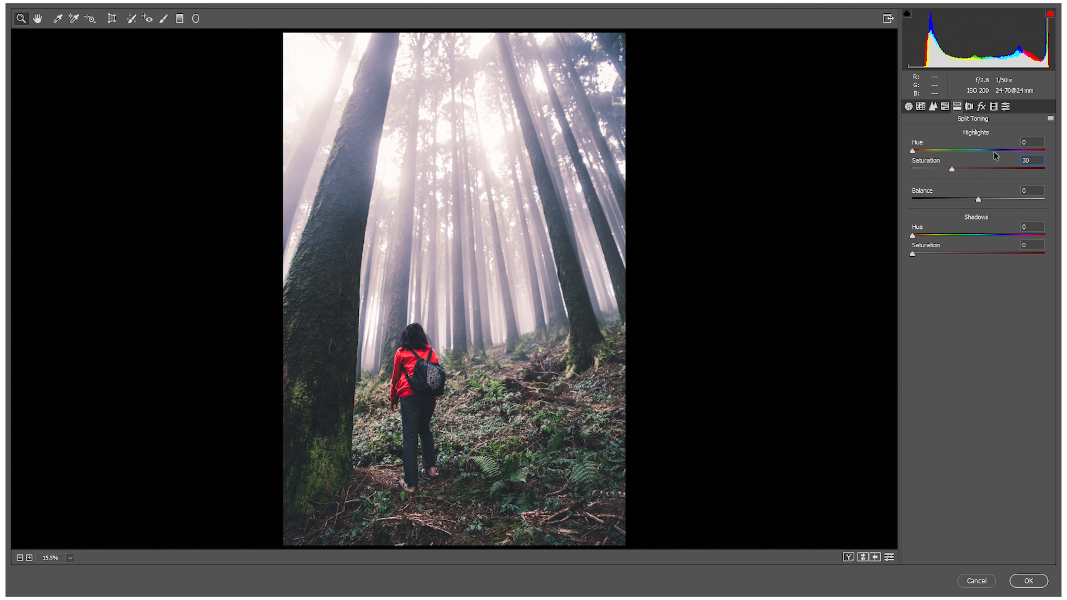
{"action": "left_click_drag", "start_coordinate": [982, 143], "coordinate": [1012, 145]}
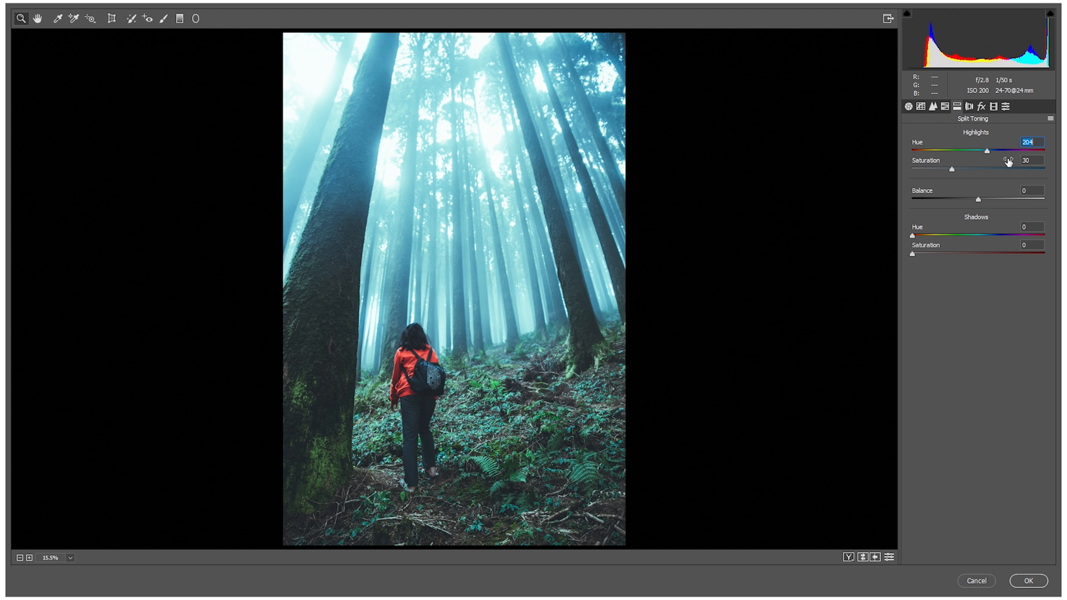
{"action": "left_click_drag", "start_coordinate": [1007, 160], "coordinate": [962, 170]}
{"action": "left_click", "coordinate": [995, 162]}
{"action": "left_click_drag", "start_coordinate": [995, 162], "coordinate": [997, 163]}
Step: Add a vertical Graduated Filter from the upper tree trunks down to the height of the woman's head
{"action": "left_click", "coordinate": [994, 107]}
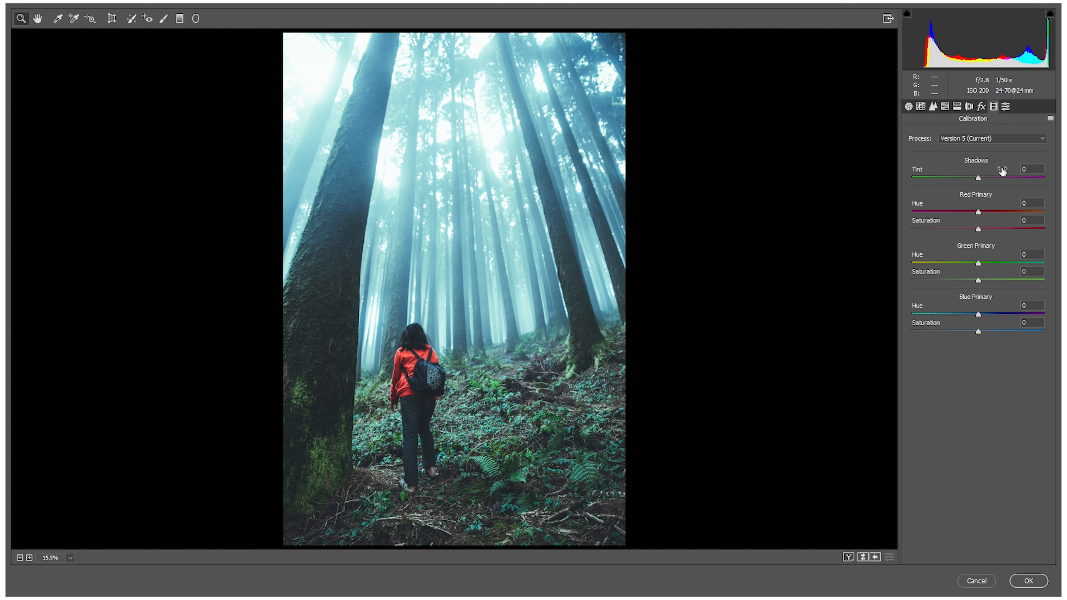
{"action": "key", "text": "h"}
{"action": "left_click", "coordinate": [180, 19]}
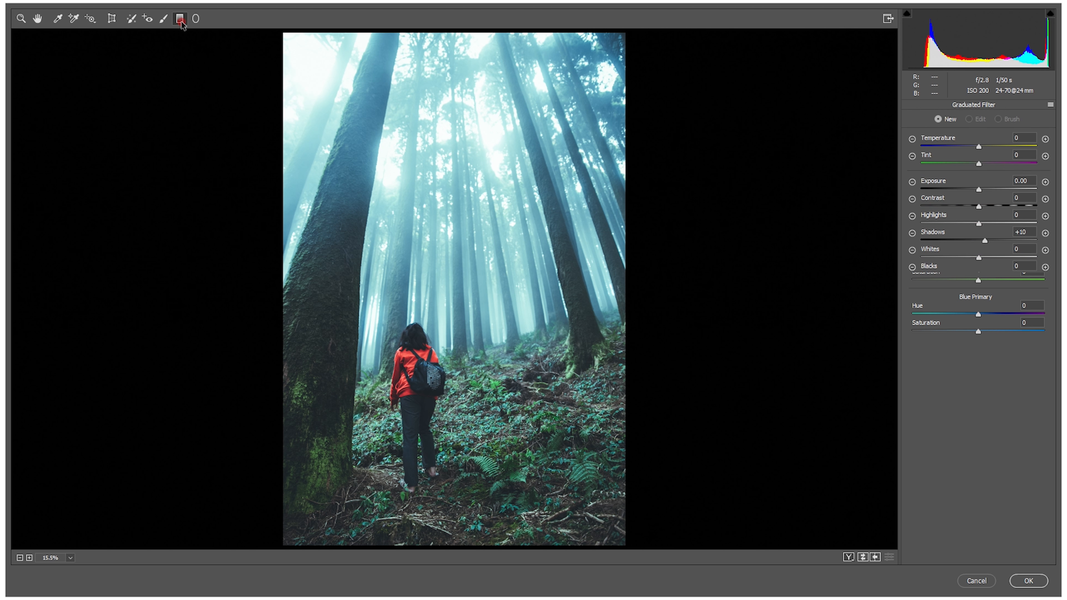
{"action": "left_click", "coordinate": [479, 114]}
{"action": "left_click_drag", "start_coordinate": [479, 114], "coordinate": [480, 336]}
{"action": "left_click_drag", "start_coordinate": [485, 210], "coordinate": [485, 222]}
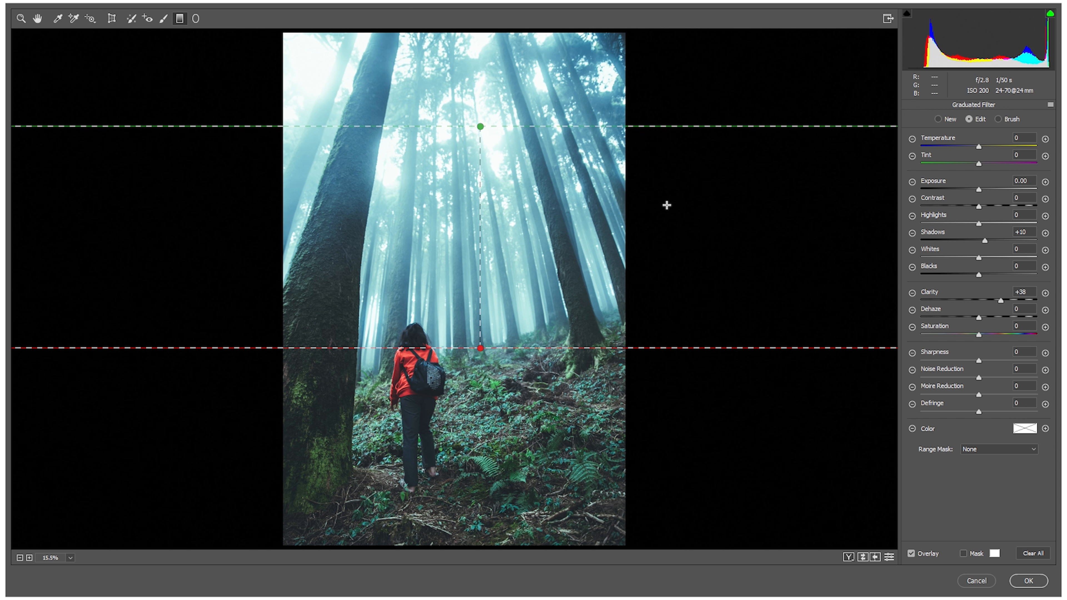
Step: Set the graduated filter's Shadows and Clarity to 0, Exposure to +0.25 and Dehaze to +4
{"action": "left_click", "coordinate": [981, 236]}
{"action": "type", "text": "0"}
{"action": "left_click", "coordinate": [980, 297]}
{"action": "type", "text": "0"}
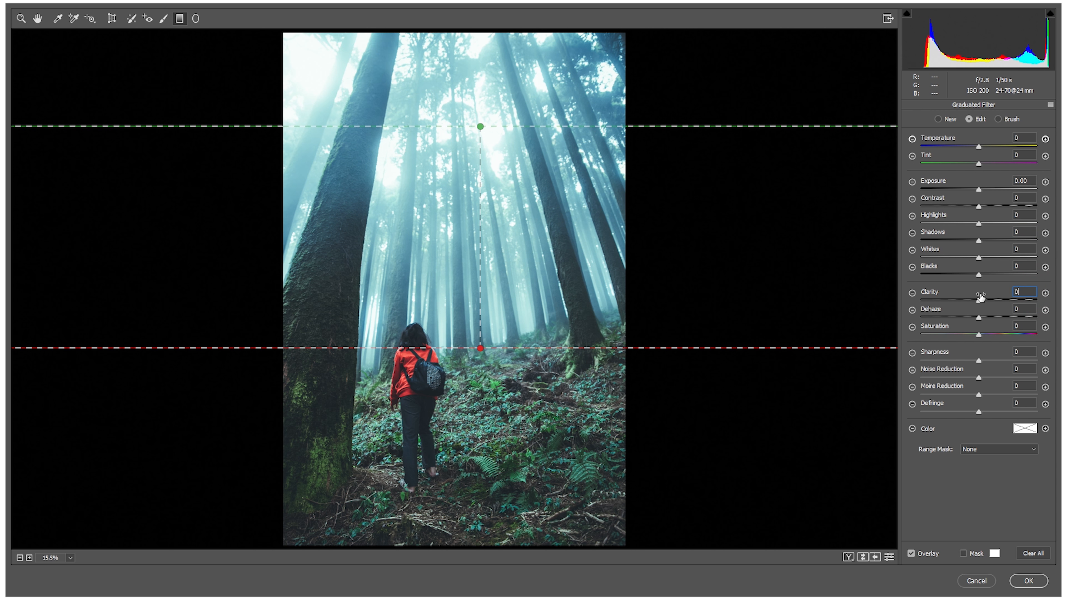
{"action": "left_click", "coordinate": [995, 185]}
{"action": "left_click_drag", "start_coordinate": [995, 185], "coordinate": [996, 186]}
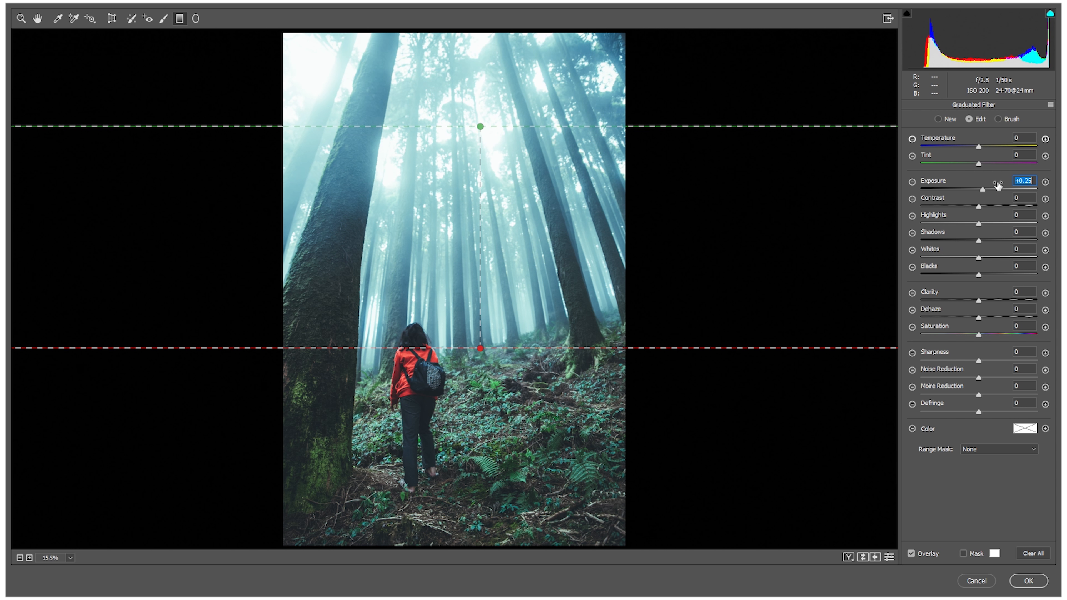
{"action": "left_click", "coordinate": [997, 311]}
{"action": "left_click_drag", "start_coordinate": [997, 311], "coordinate": [1000, 311]}
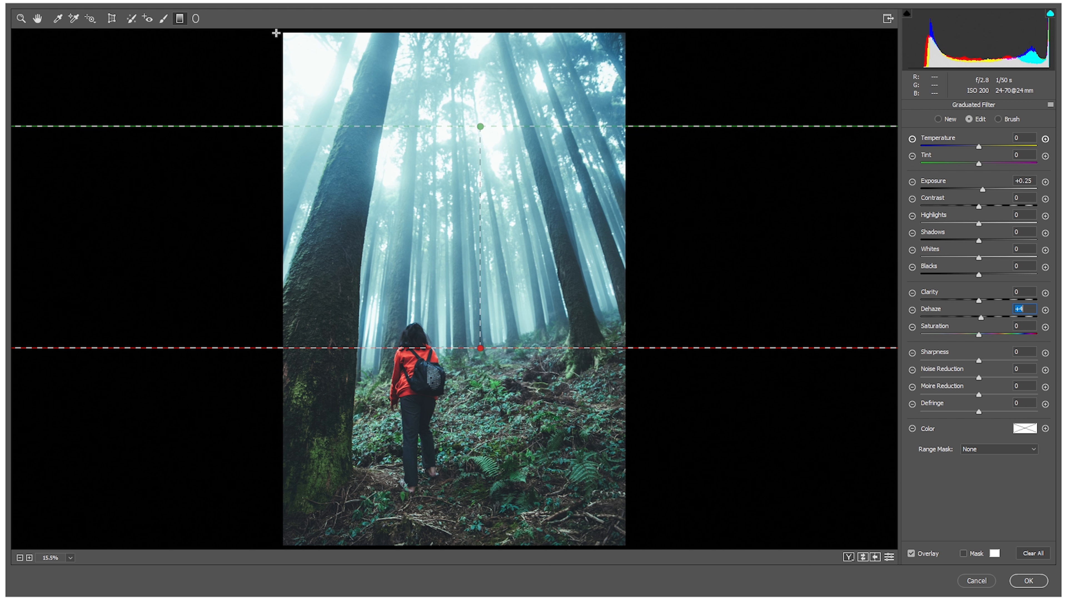
Step: Paint an Adjustment Brush mask over the large left trunk and, with a smaller brush, the trunk on the right
{"action": "left_click", "coordinate": [163, 18]}
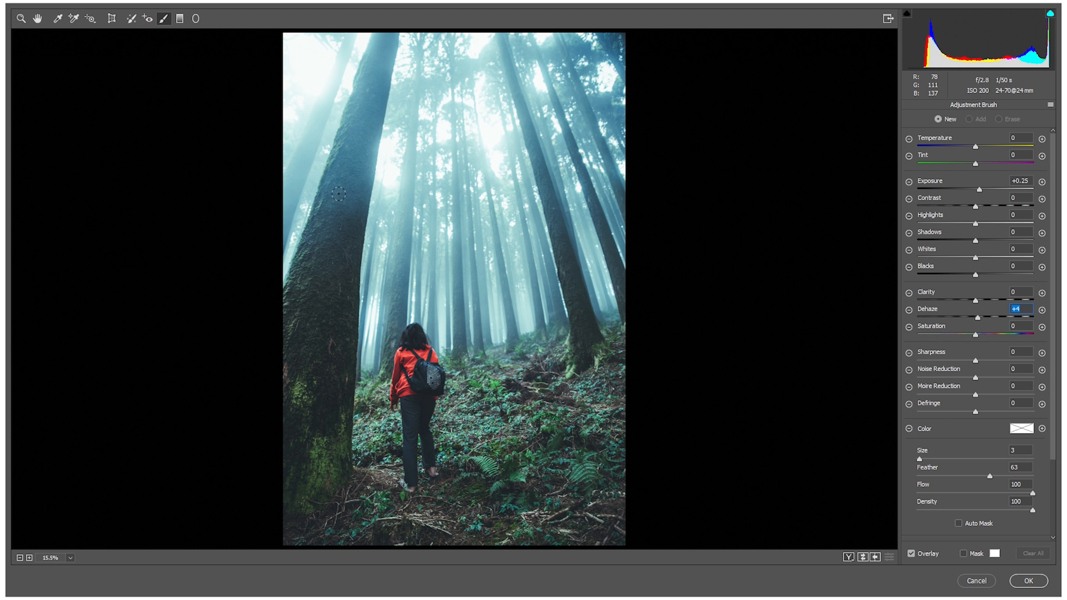
{"action": "key", "text": "bracketright"}
{"action": "key", "text": "bracketright"}
{"action": "key", "text": "bracketright"}
{"action": "key", "text": "bracketright"}
{"action": "key", "text": "bracketright"}
{"action": "key", "text": "bracketright"}
{"action": "mouse_move", "coordinate": [343, 196]}
{"action": "left_mouse_down"}
{"action": "mouse_move", "coordinate": [290, 370]}
{"action": "mouse_move", "coordinate": [334, 243]}
{"action": "mouse_move", "coordinate": [325, 450]}
{"action": "mouse_move", "coordinate": [291, 476]}
{"action": "left_mouse_up"}
{"action": "key", "text": "bracketleft"}
{"action": "key", "text": "bracketleft"}
{"action": "key", "text": "bracketleft"}
{"action": "key", "text": "bracketleft"}
{"action": "key", "text": "bracketleft"}
{"action": "key", "text": "bracketleft"}
{"action": "mouse_move", "coordinate": [562, 225]}
{"action": "left_mouse_down"}
{"action": "mouse_move", "coordinate": [583, 332]}
{"action": "mouse_move", "coordinate": [576, 362]}
{"action": "mouse_move", "coordinate": [571, 350]}
{"action": "mouse_move", "coordinate": [580, 355]}
{"action": "mouse_move", "coordinate": [586, 334]}
{"action": "mouse_move", "coordinate": [609, 347]}
{"action": "left_mouse_up"}
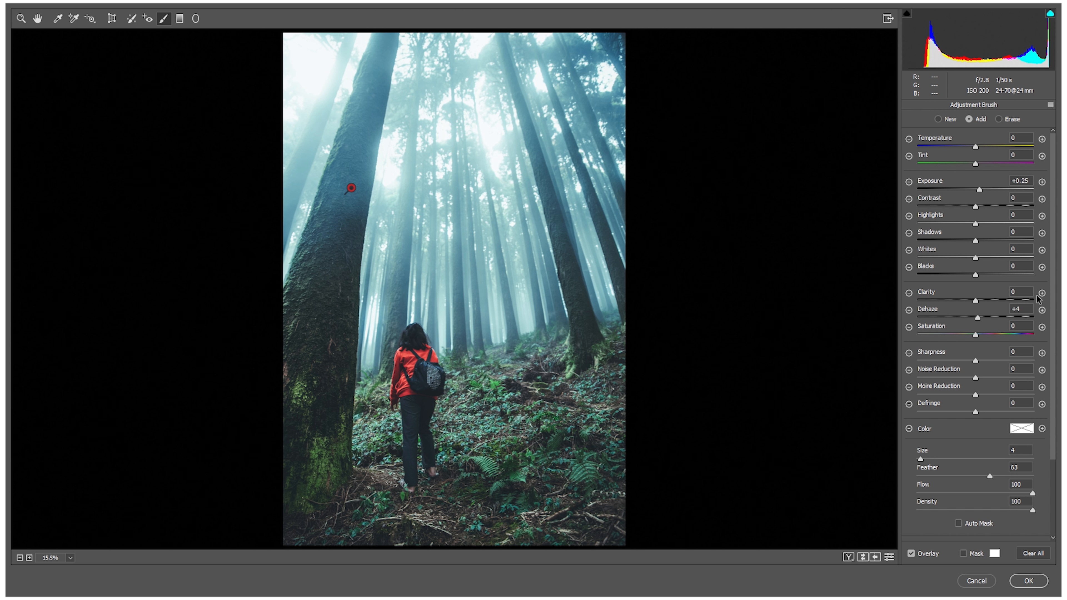
Step: Set the brush adjustment's Dehaze to 0 and Clarity to +39, and extend the mask over the large trunk's base
{"action": "mouse_move", "coordinate": [986, 314]}
{"action": "left_mouse_down"}
{"action": "mouse_move", "coordinate": [1005, 293]}
{"action": "mouse_move", "coordinate": [994, 293]}
{"action": "mouse_move", "coordinate": [1059, 288]}
{"action": "mouse_move", "coordinate": [1007, 299]}
{"action": "mouse_move", "coordinate": [1028, 310]}
{"action": "left_mouse_up"}
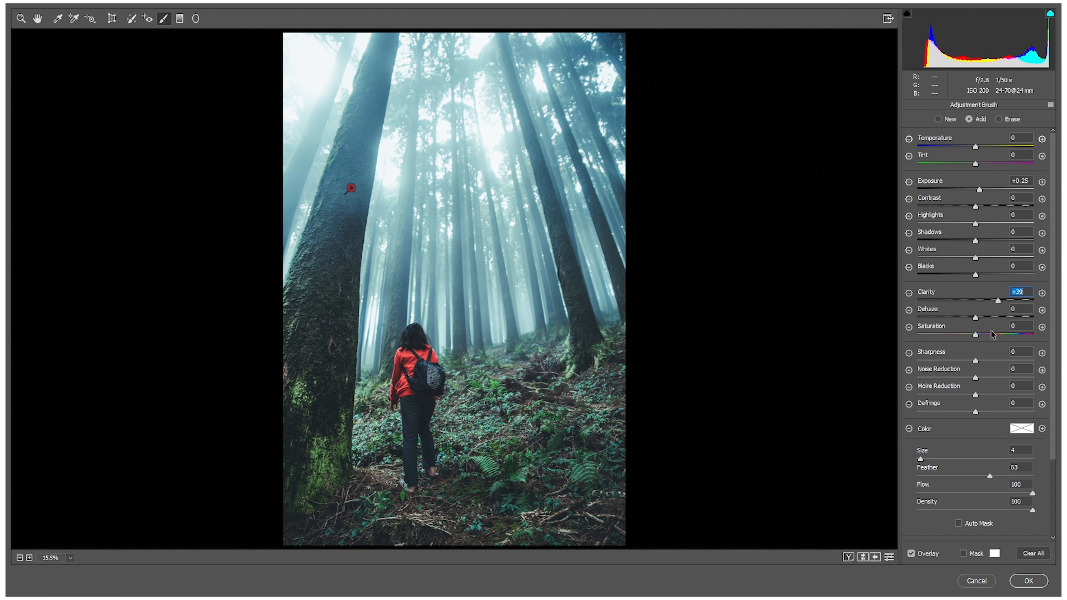
{"action": "mouse_move", "coordinate": [328, 483]}
{"action": "left_mouse_down"}
{"action": "mouse_move", "coordinate": [328, 474]}
{"action": "mouse_move", "coordinate": [376, 489]}
{"action": "mouse_move", "coordinate": [380, 473]}
{"action": "left_mouse_up"}
Step: Set Calibration to Shadows Tint -2, Red Primary Hue -24 and Saturation -11, Green Primary Hue +37 and Saturation -10, and adjust the Blue Primary
{"action": "left_click", "coordinate": [994, 107]}
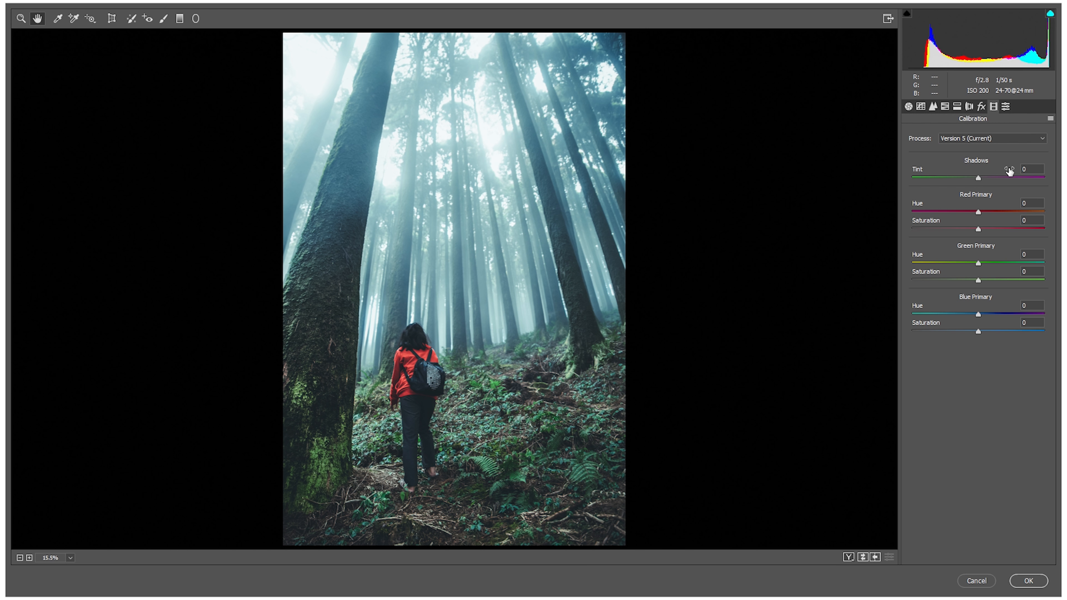
{"action": "left_click_drag", "start_coordinate": [995, 206], "coordinate": [1024, 269]}
{"action": "left_click_drag", "start_coordinate": [1009, 271], "coordinate": [1002, 271]}
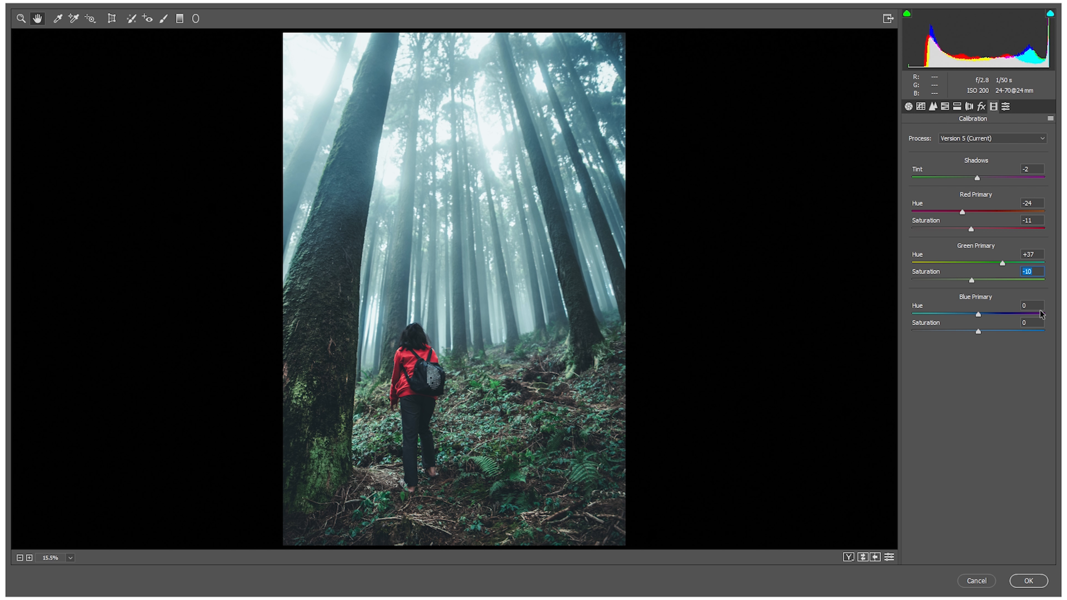
{"action": "left_click_drag", "start_coordinate": [1006, 305], "coordinate": [980, 325]}
{"action": "left_click", "coordinate": [909, 107]}
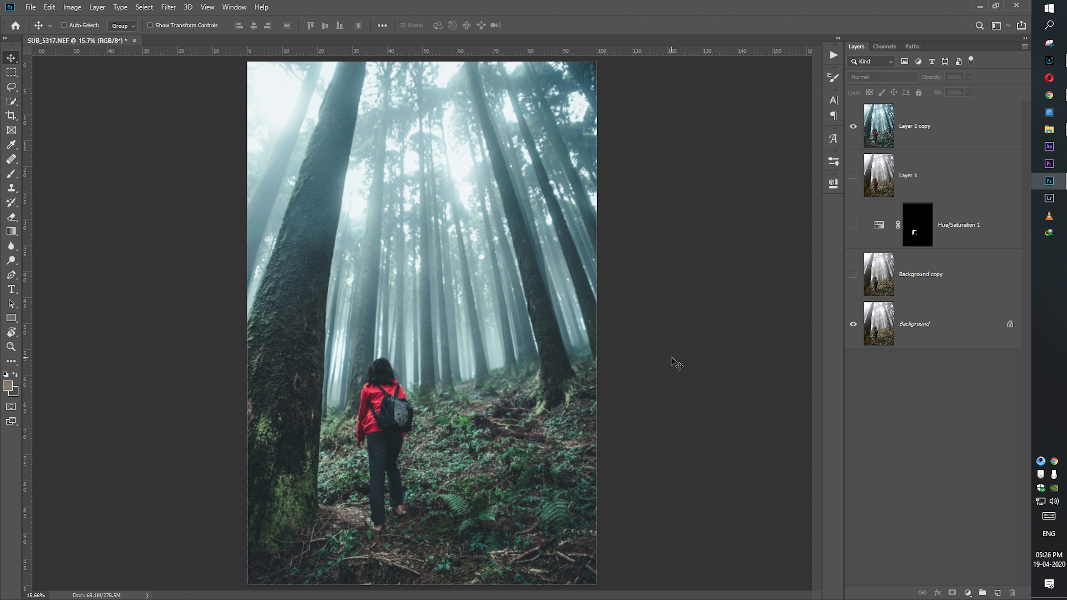
Step: Compare the graded photo with the original by hiding and showing the Layer 1 copy layer
{"action": "left_click", "coordinate": [852, 128]}
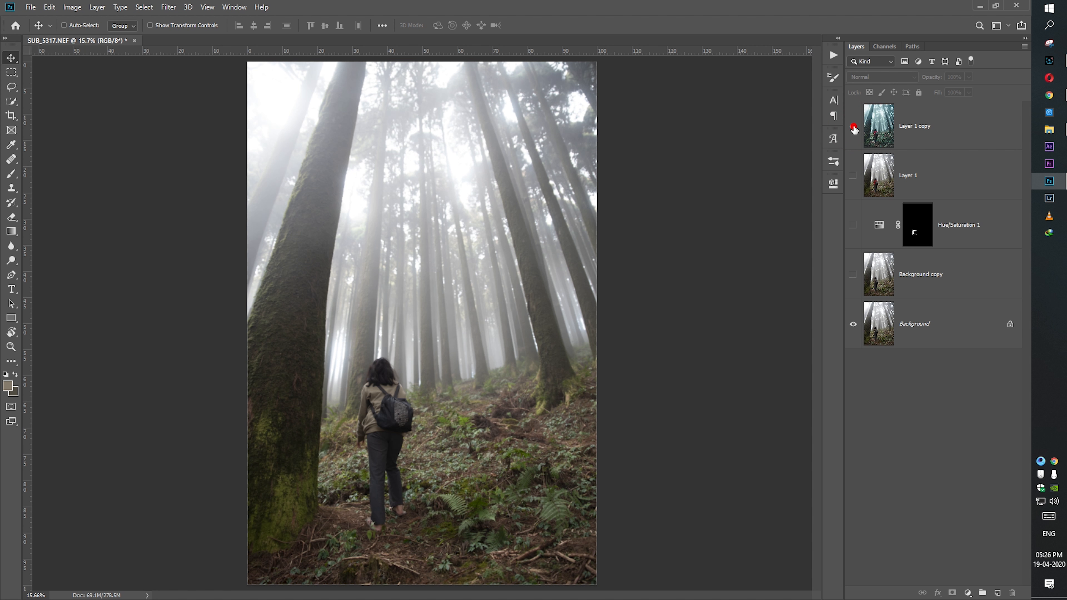
{"action": "left_click", "coordinate": [852, 127]}
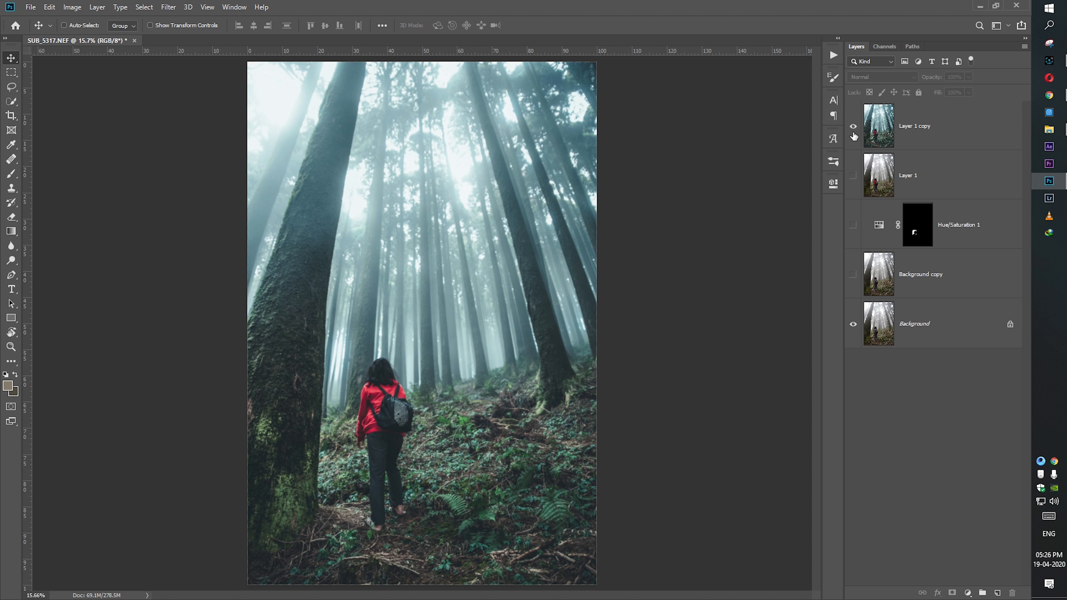
Step: Switch to the Chrome browser, view the published forest photo's Instagram post, and browse the surrounding photos on the profile
{"action": "left_click", "coordinate": [1048, 95]}
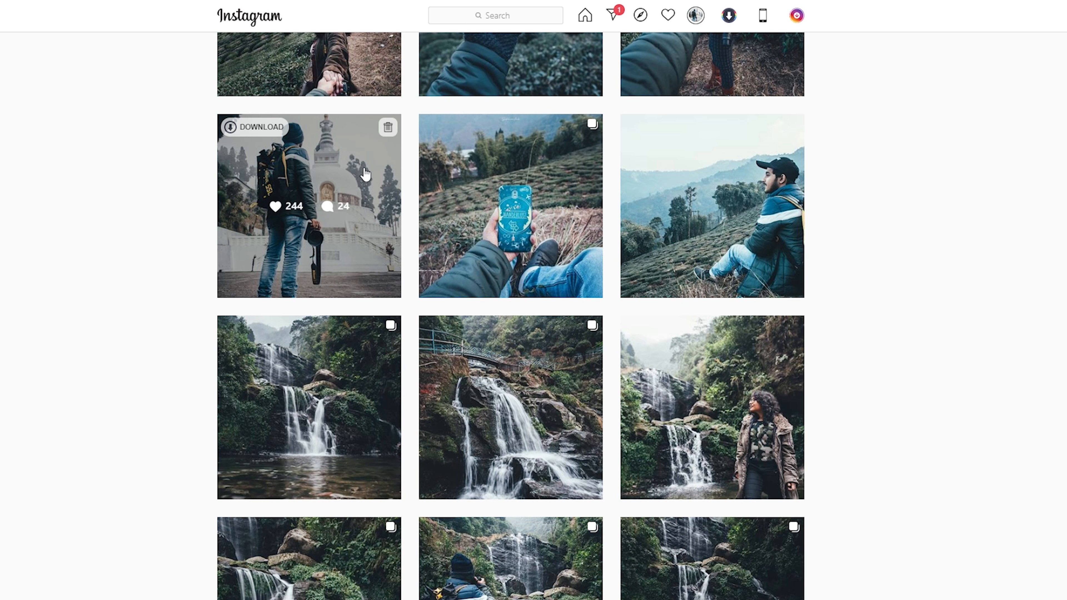
{"action": "scroll", "coordinate": [360, 214], "scroll_direction": "up", "scroll_amount": 5}
{"action": "left_click", "coordinate": [388, 187]}
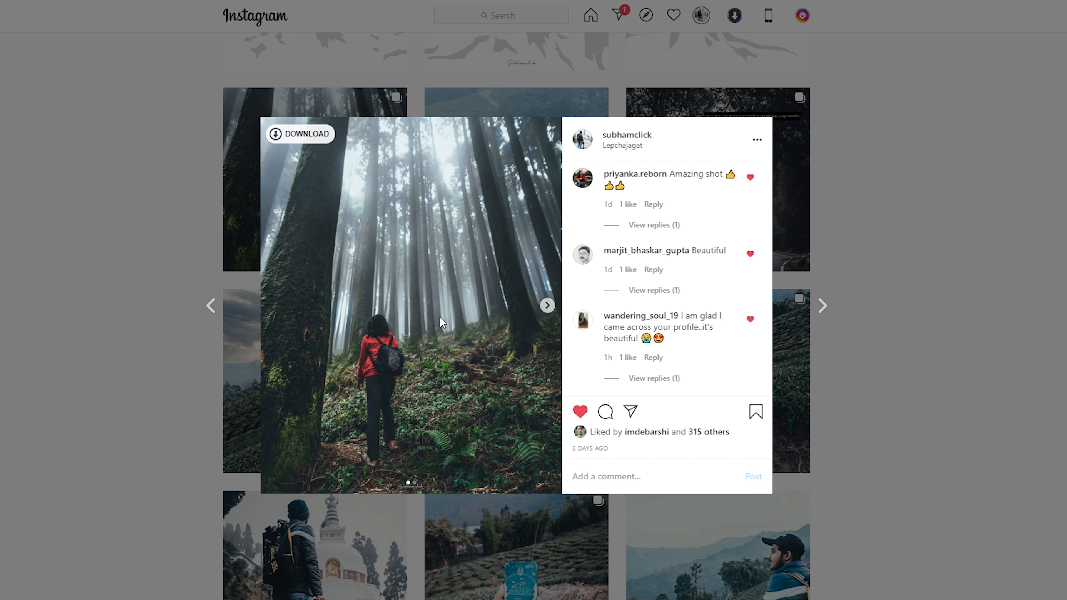
{"action": "left_click", "coordinate": [880, 211]}
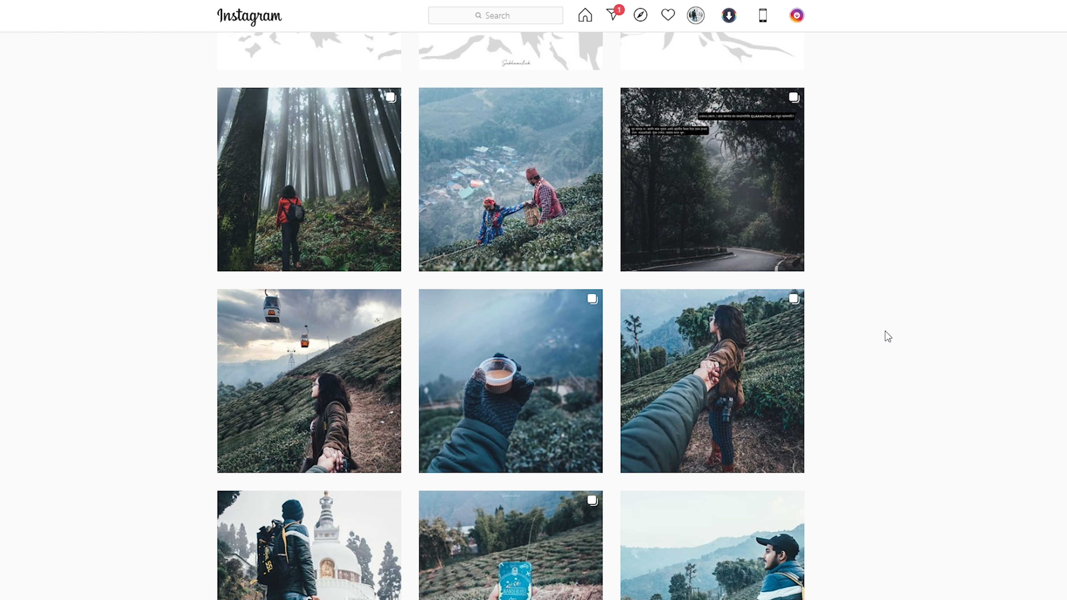
{"action": "scroll", "coordinate": [885, 335], "scroll_direction": "down", "scroll_amount": 3}
{"action": "scroll", "coordinate": [889, 319], "scroll_direction": "up", "scroll_amount": 6}
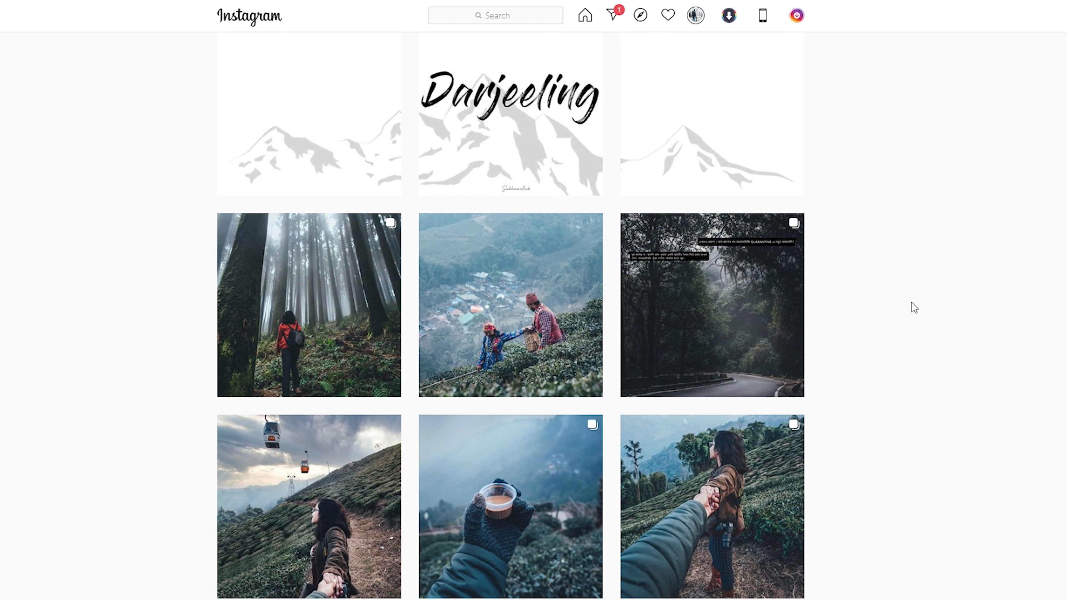